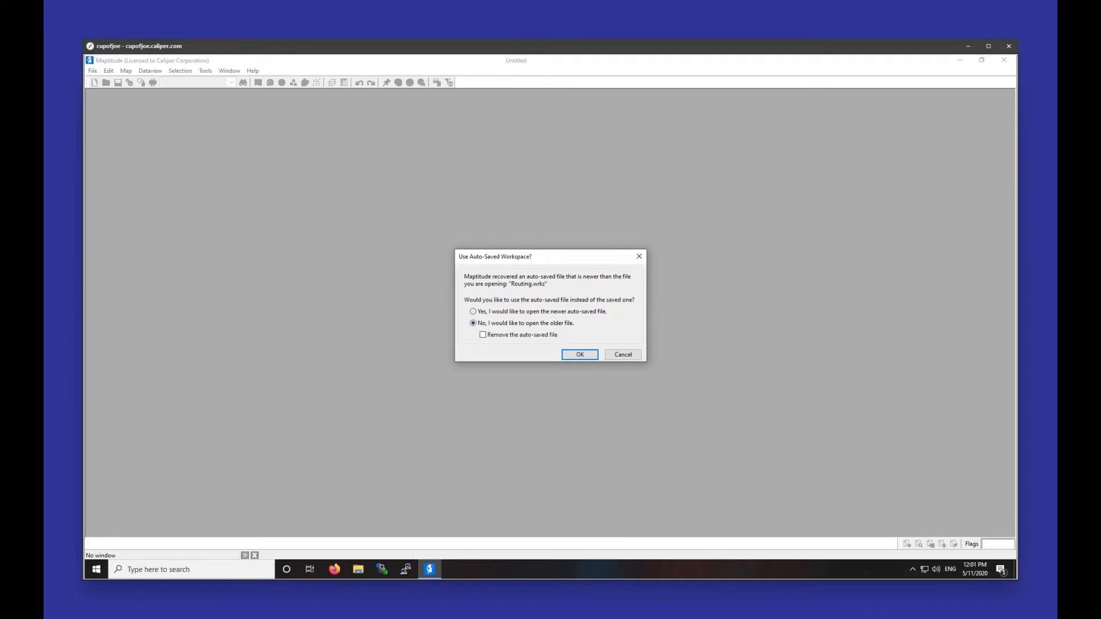
- Open the older saved version of Routing.wrkz instead of the auto-saved one and maximize its map window
left_click(580, 355)
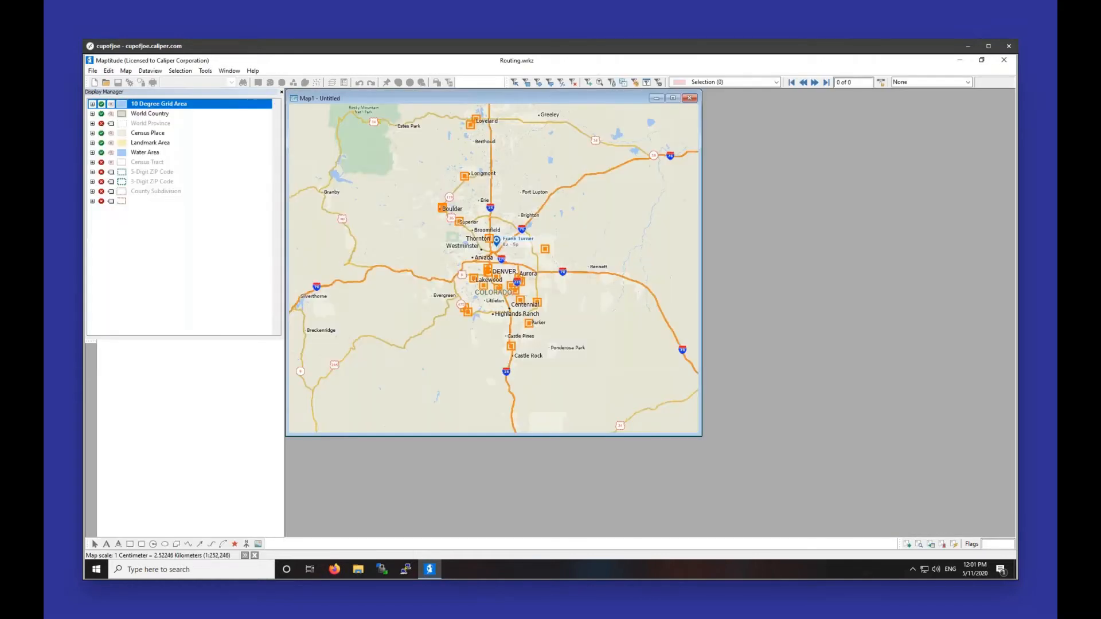
left_click(672, 98)
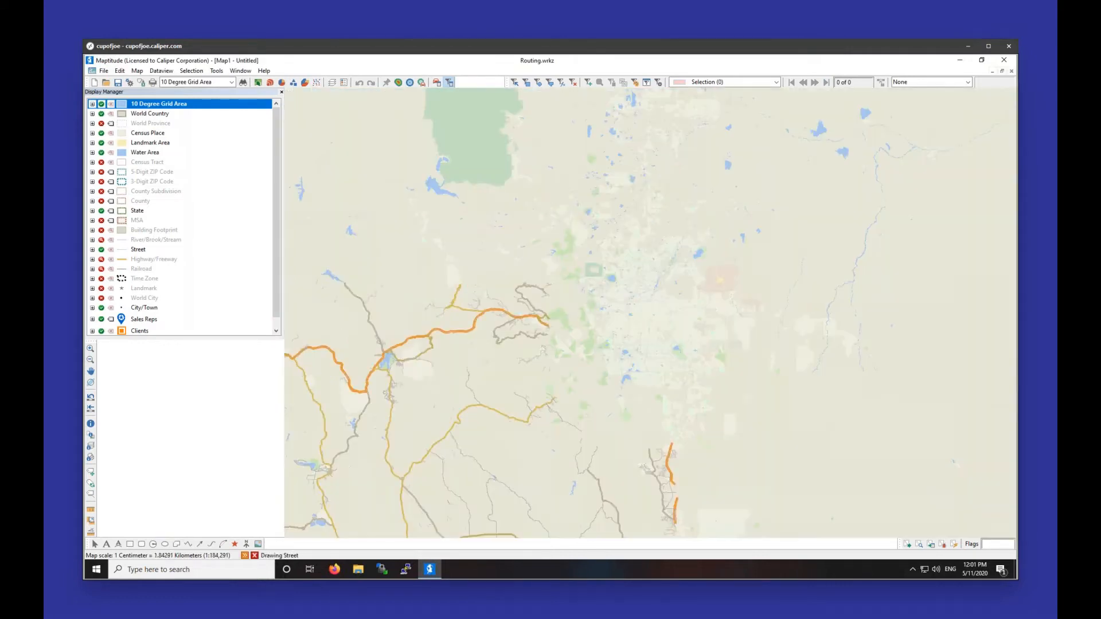
- Select the Clients layer below Sales Reps and open its data table
scroll(233, 235, "down", 1)
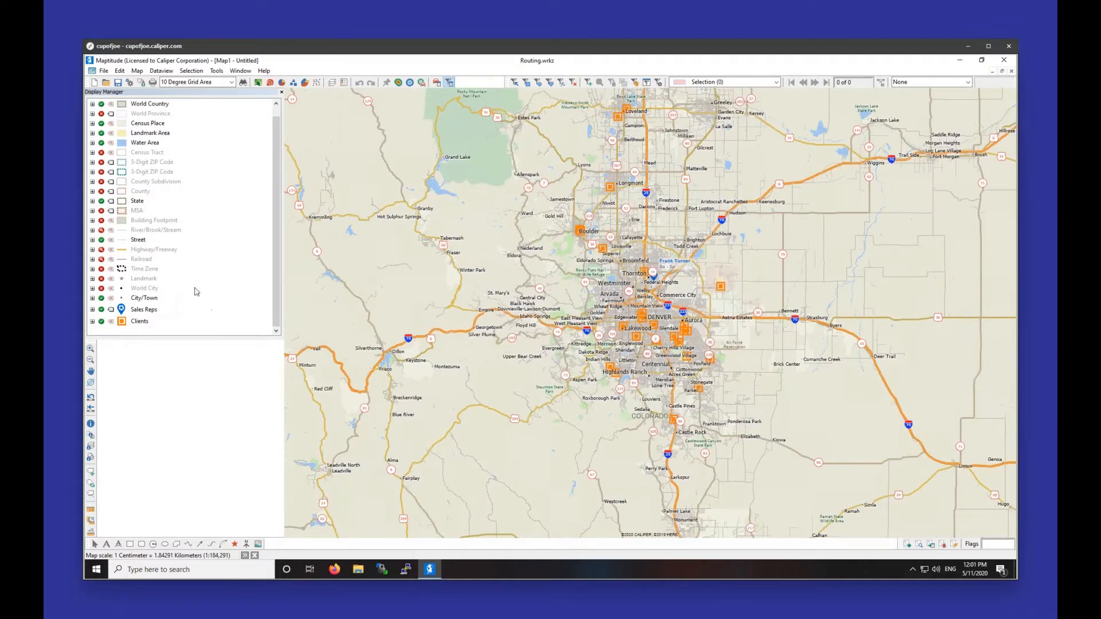
left_click(154, 310)
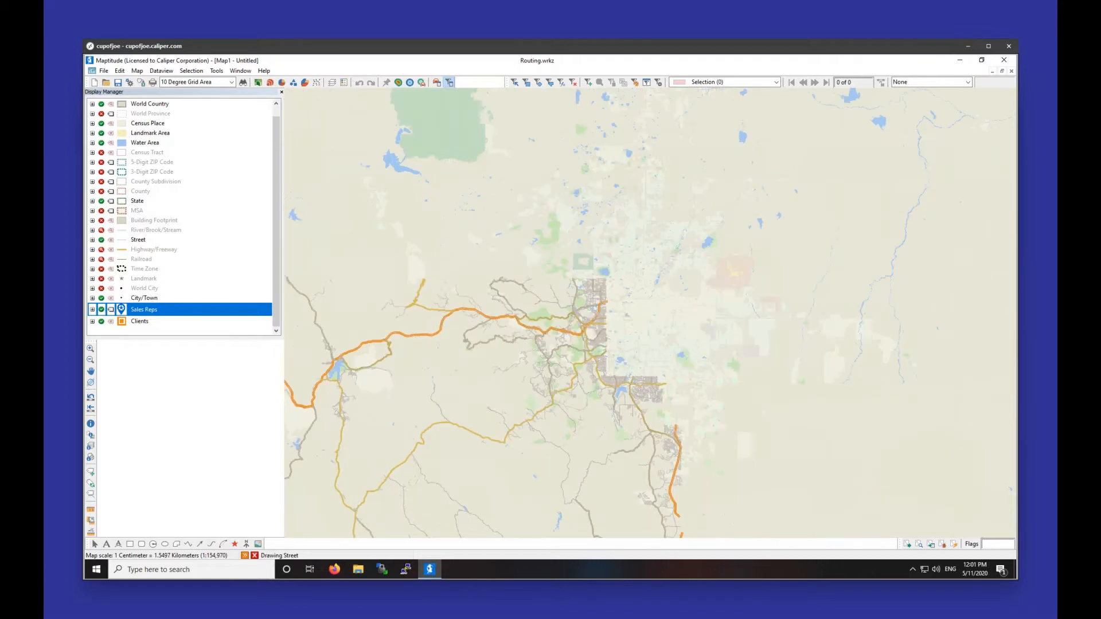
left_click(145, 323)
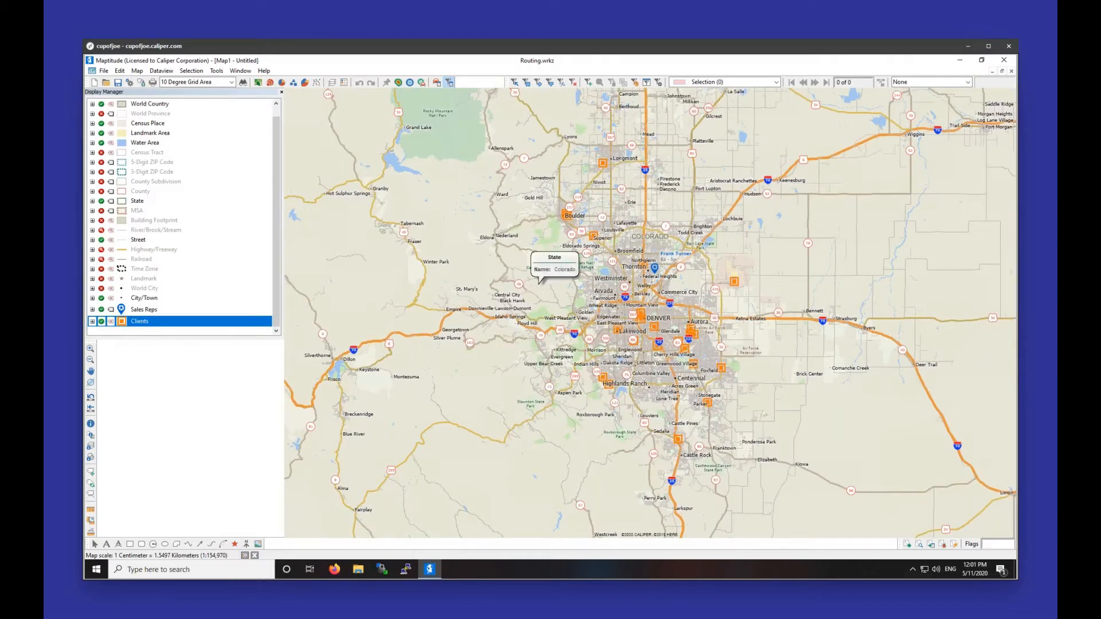
right_click(167, 326)
left_click(186, 354)
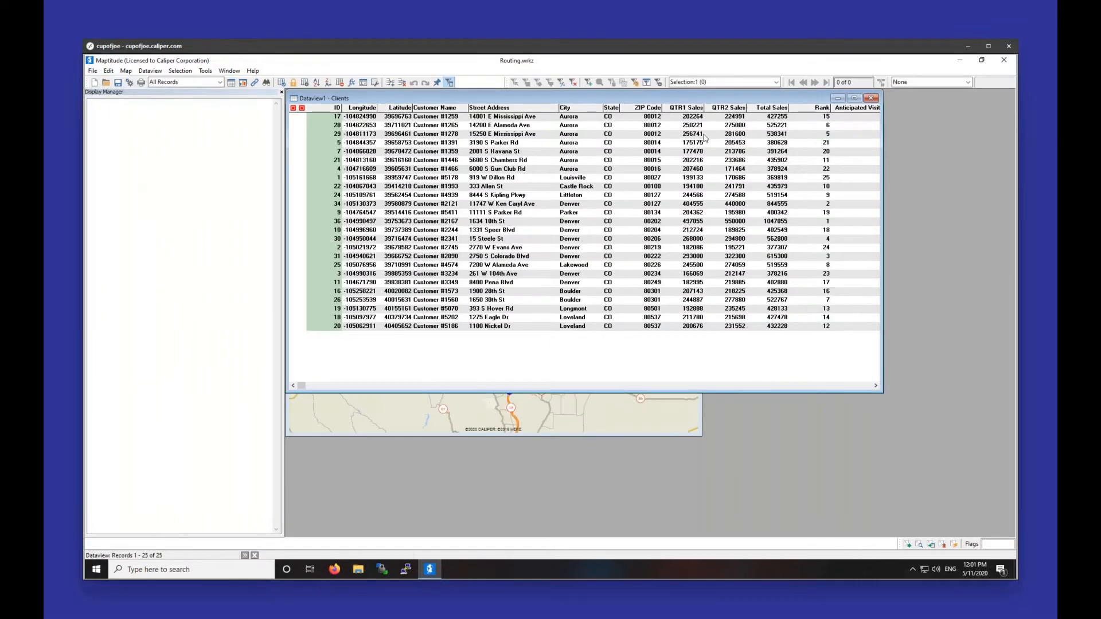
- Review the Visit Date, 8a to 5p, Rank and Anticipated Visit Time columns of the Clients table and return to the maximized map
left_click(873, 464)
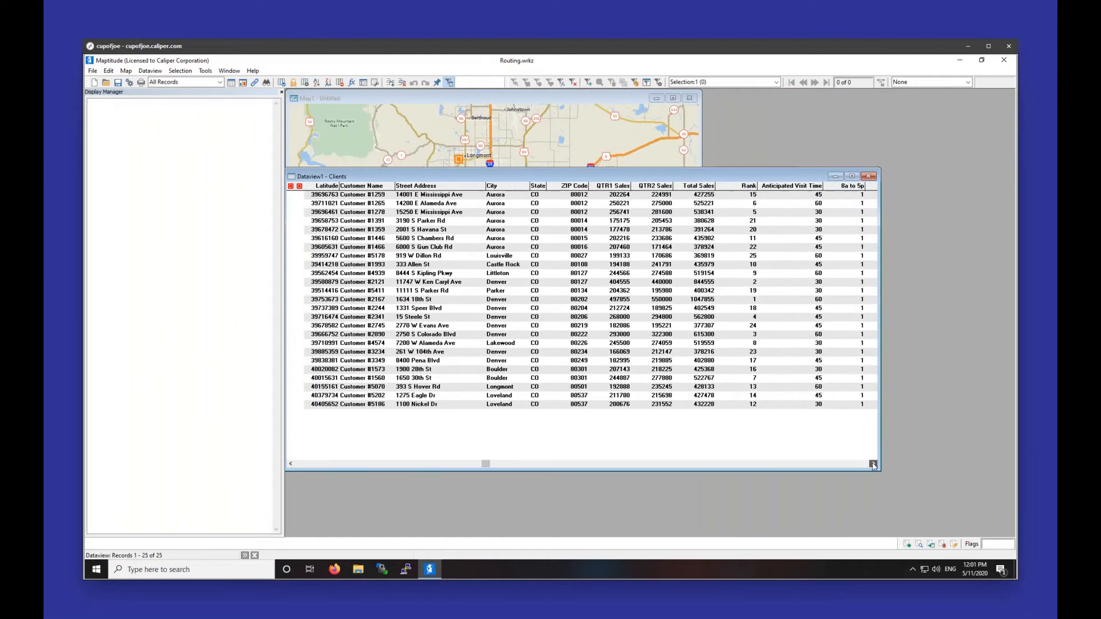
left_click(874, 464)
left_click(873, 465)
left_click(873, 464)
left_click(874, 464)
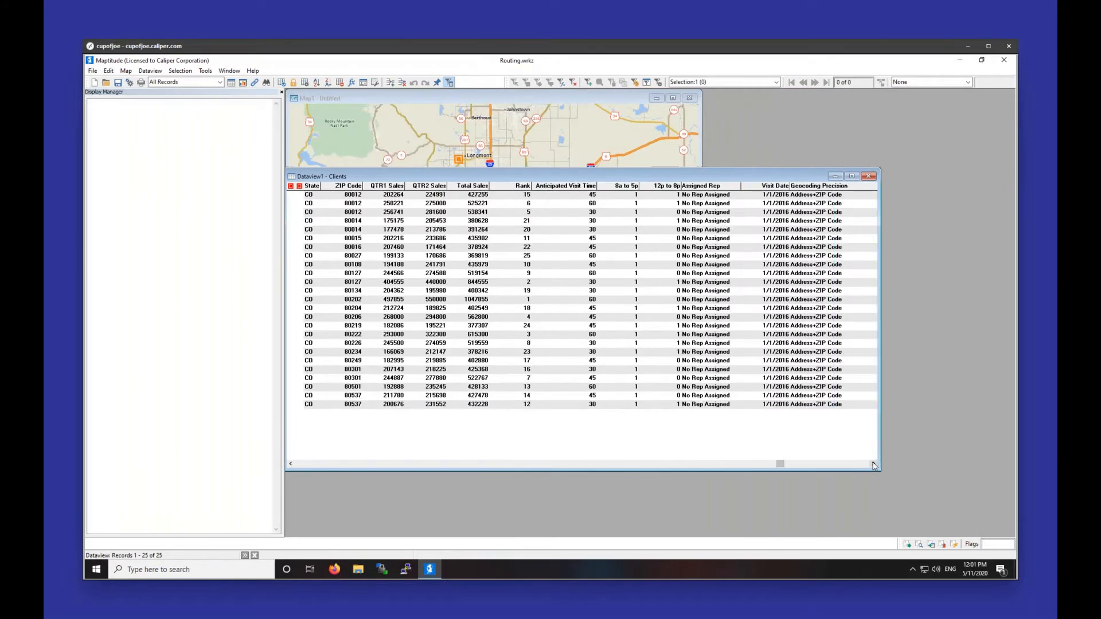
left_click(767, 187)
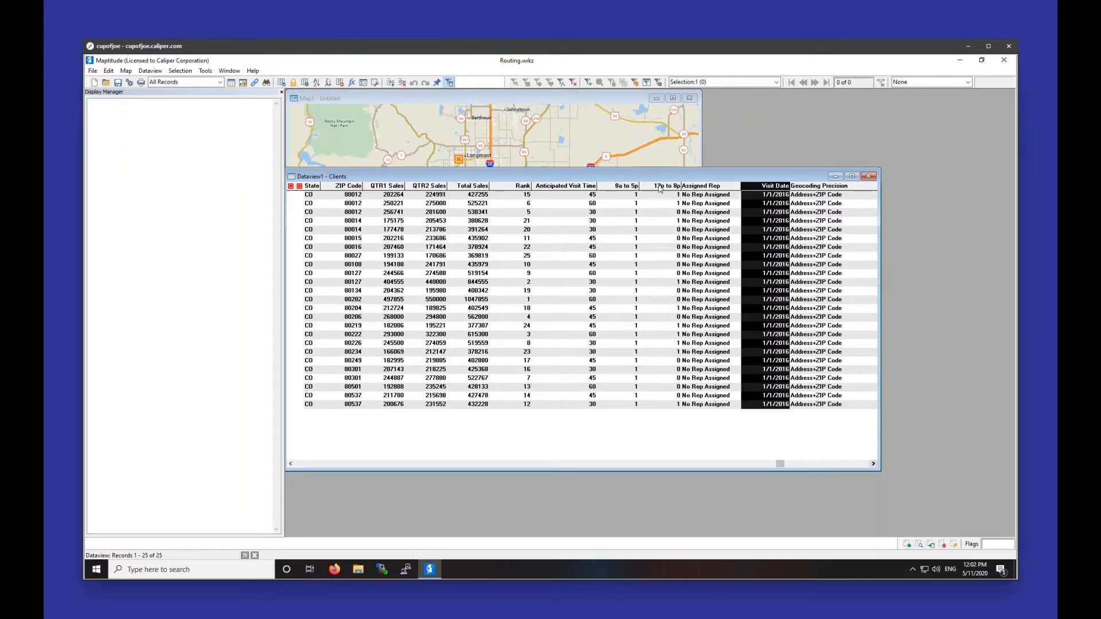
left_click(619, 187)
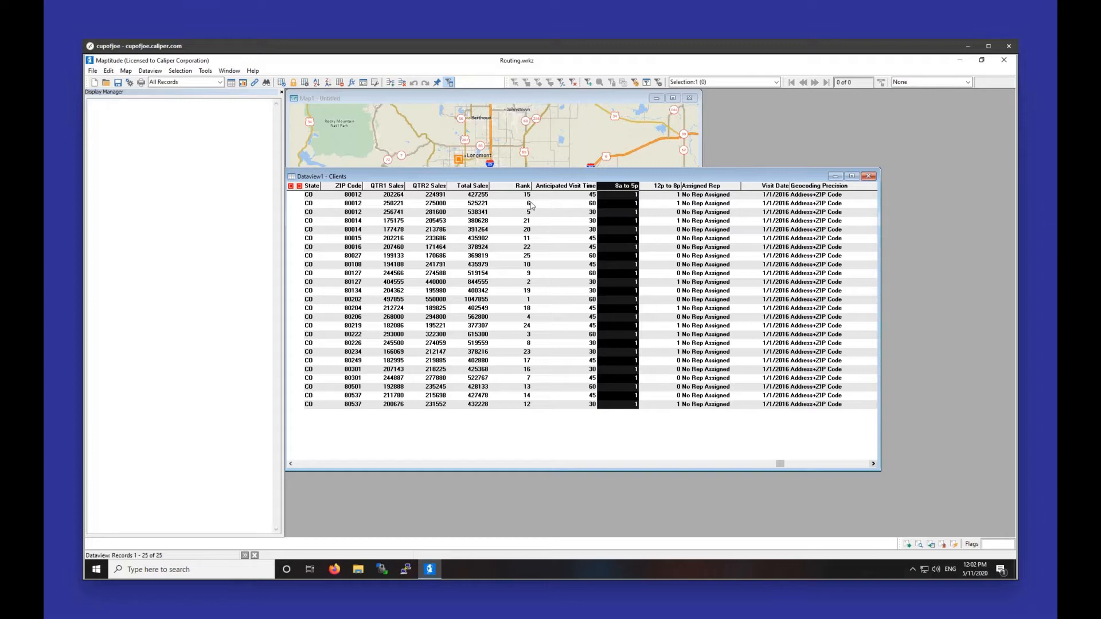
left_click(505, 187)
left_click(580, 186)
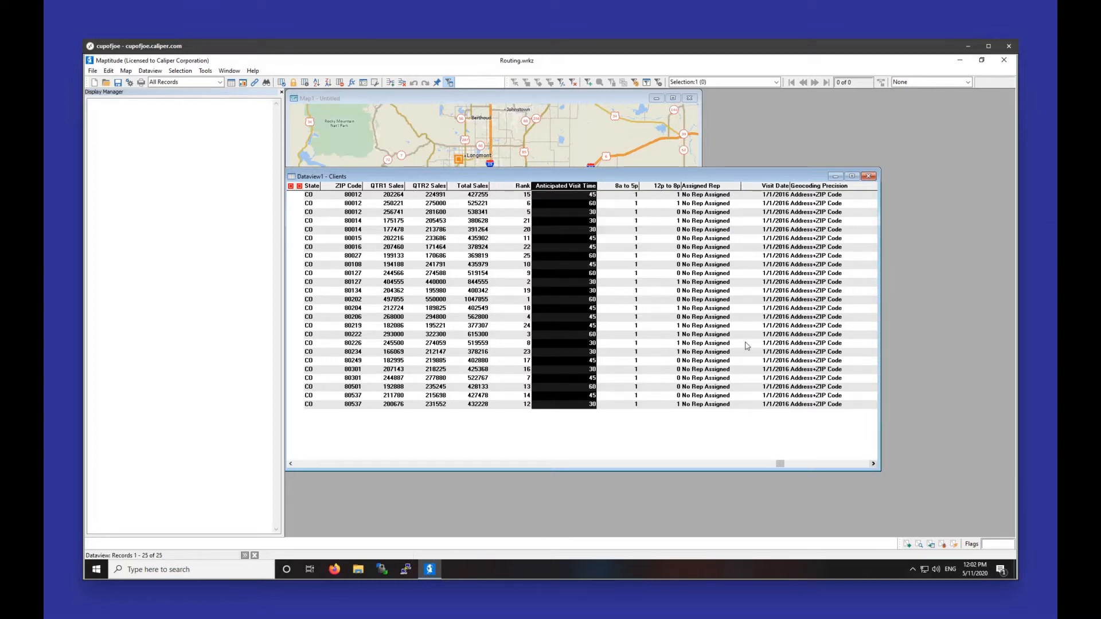
left_click(874, 463)
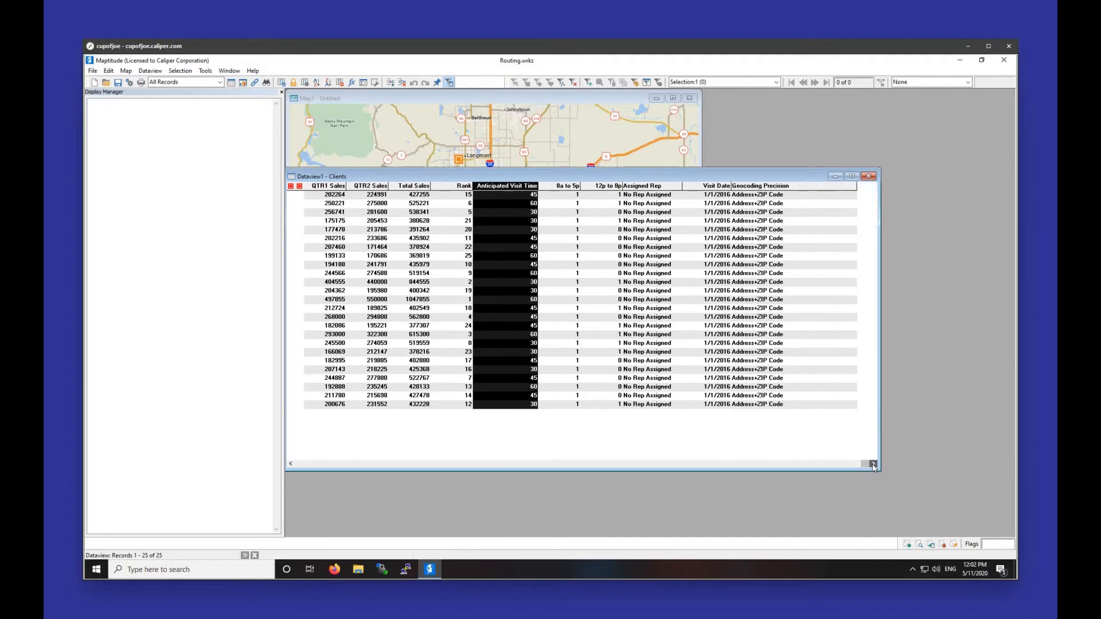
left_click(870, 177)
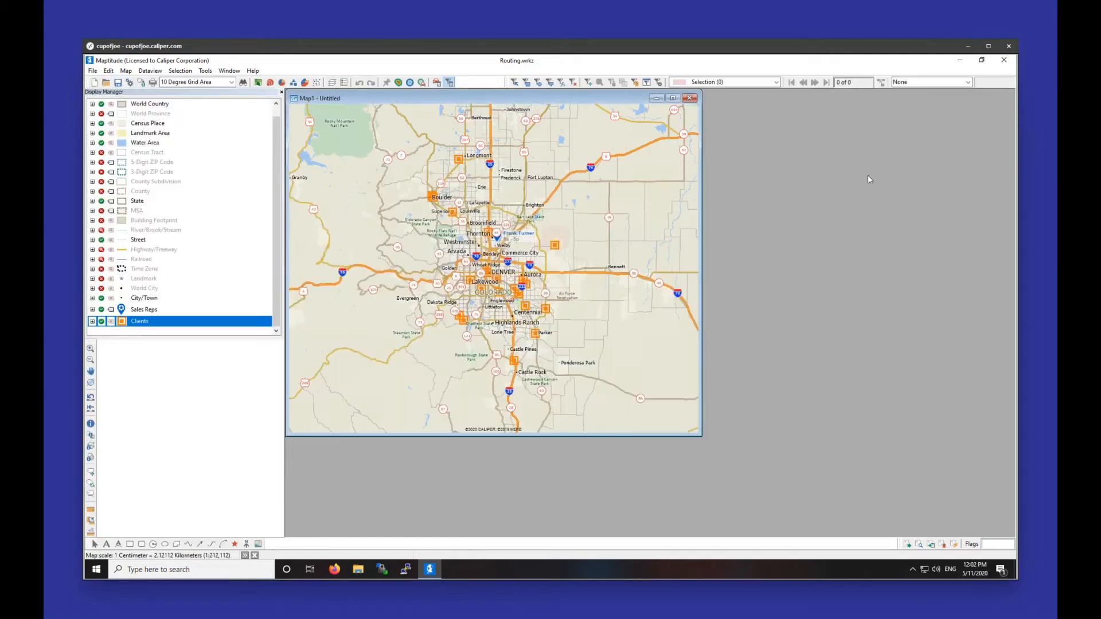
left_click(671, 97)
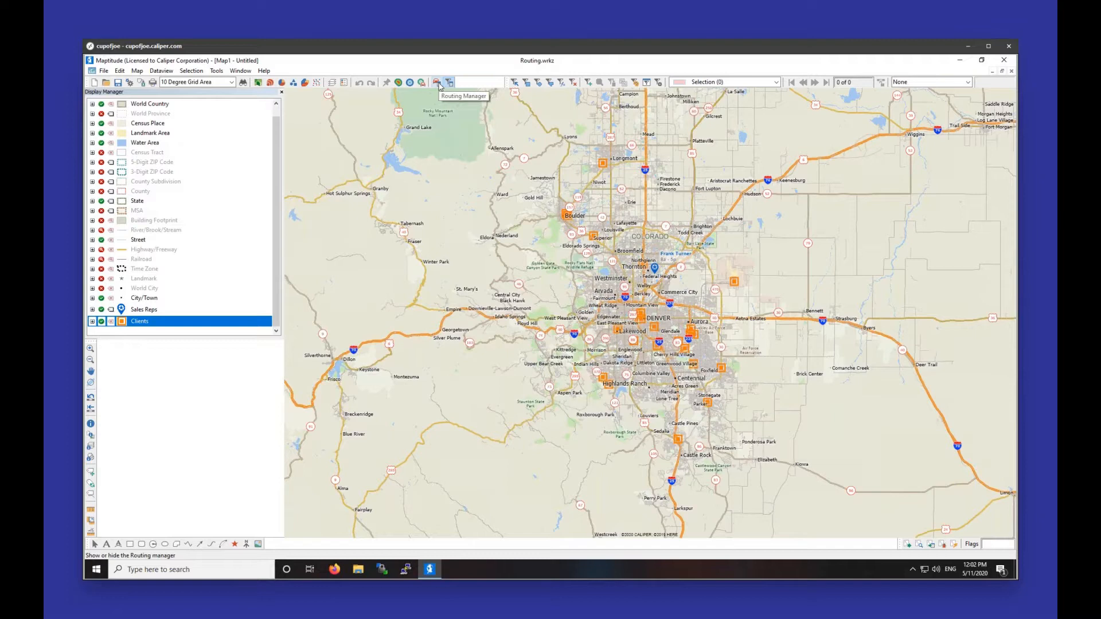
- Show the Routing & Directions Manager, accept its disclaimer, and float the map tools toolbar over the map's upper-left corner
left_click(216, 71)
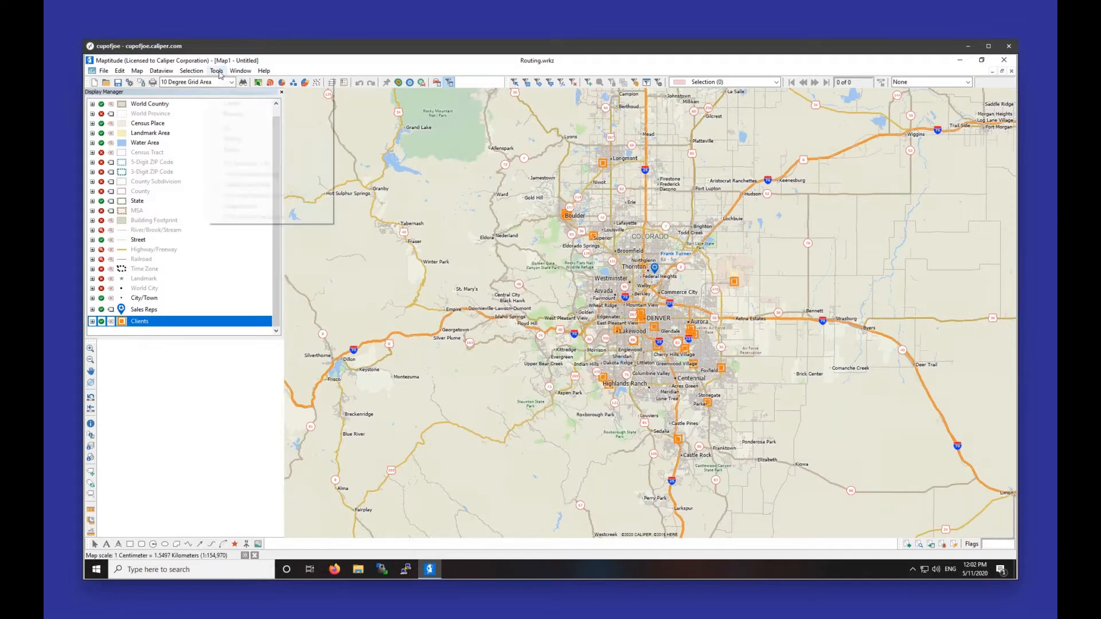
left_click(352, 94)
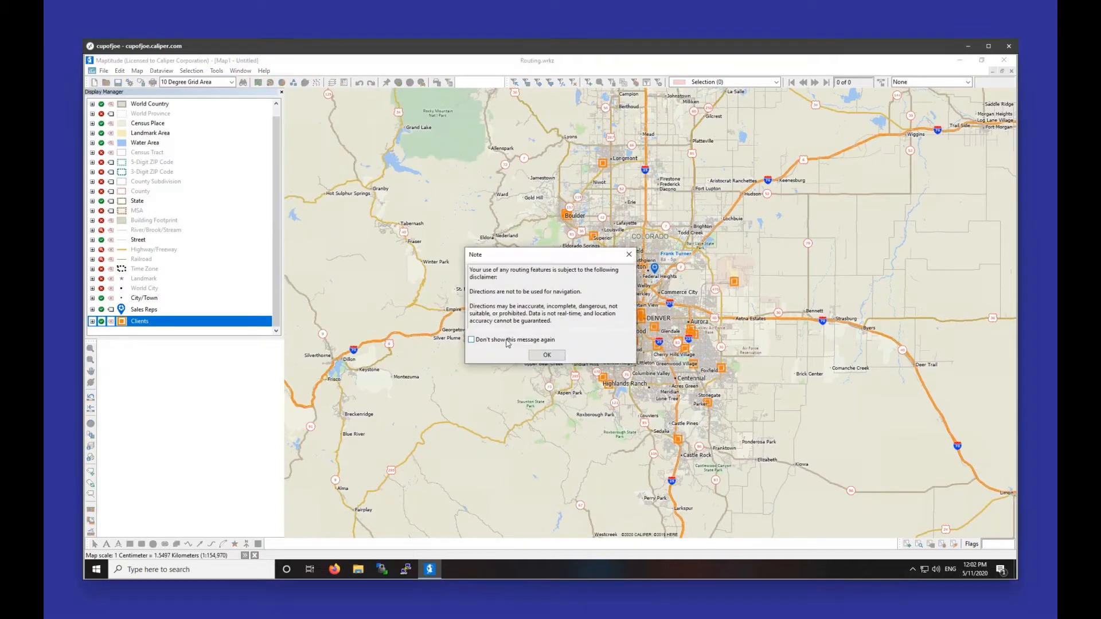
left_click(541, 356)
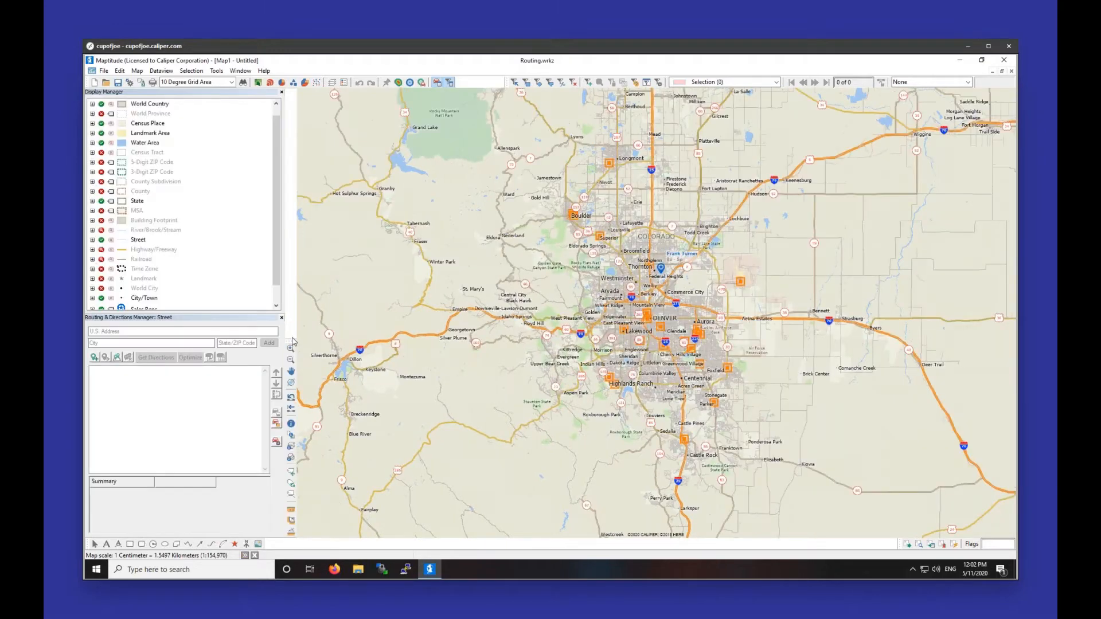
left_click_drag(603, 172, 309, 112)
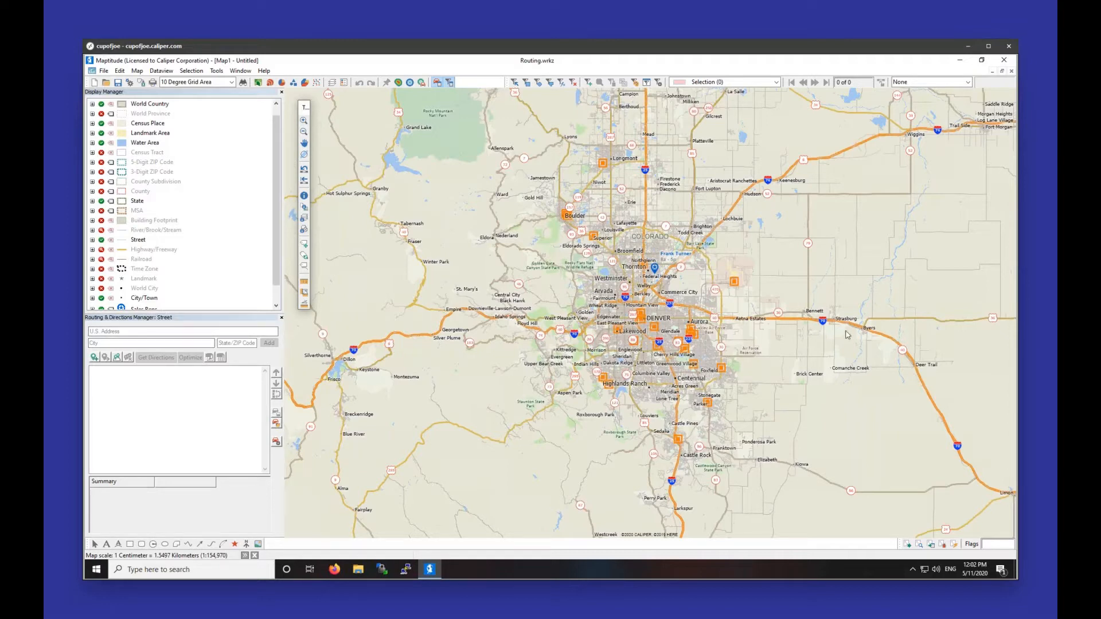
mouse_move(935, 348)
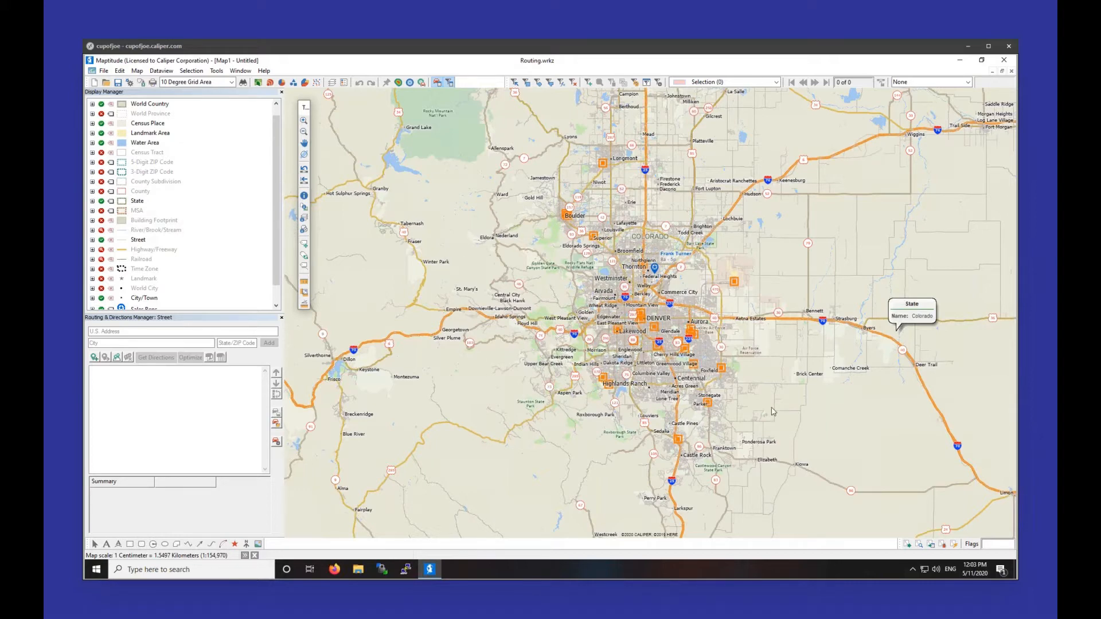
left_click_drag(277, 236, 279, 255)
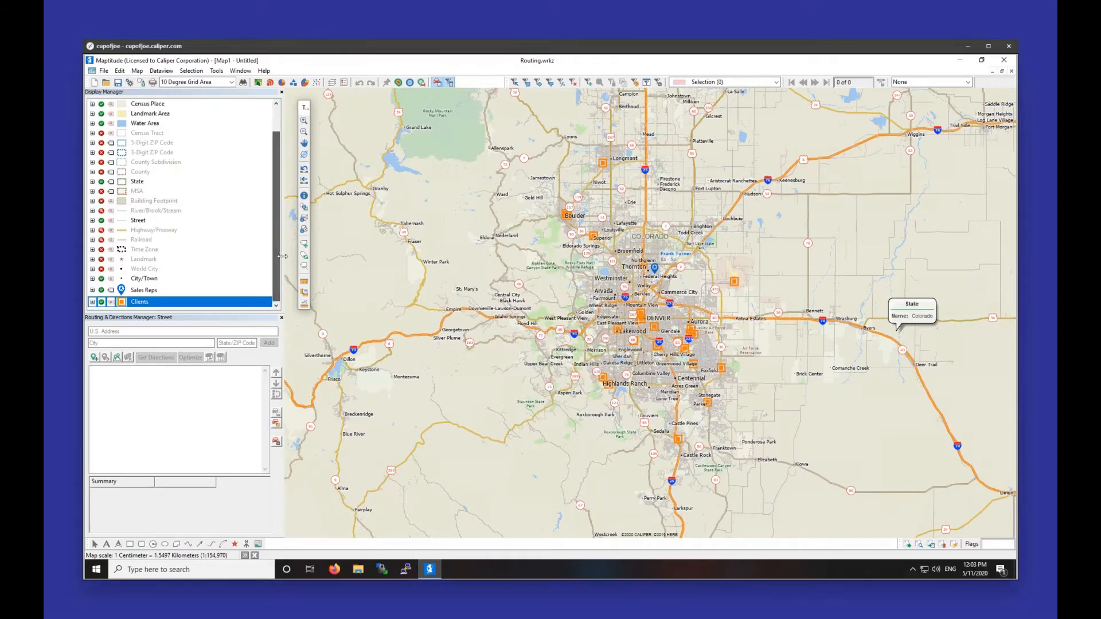
left_click(138, 71)
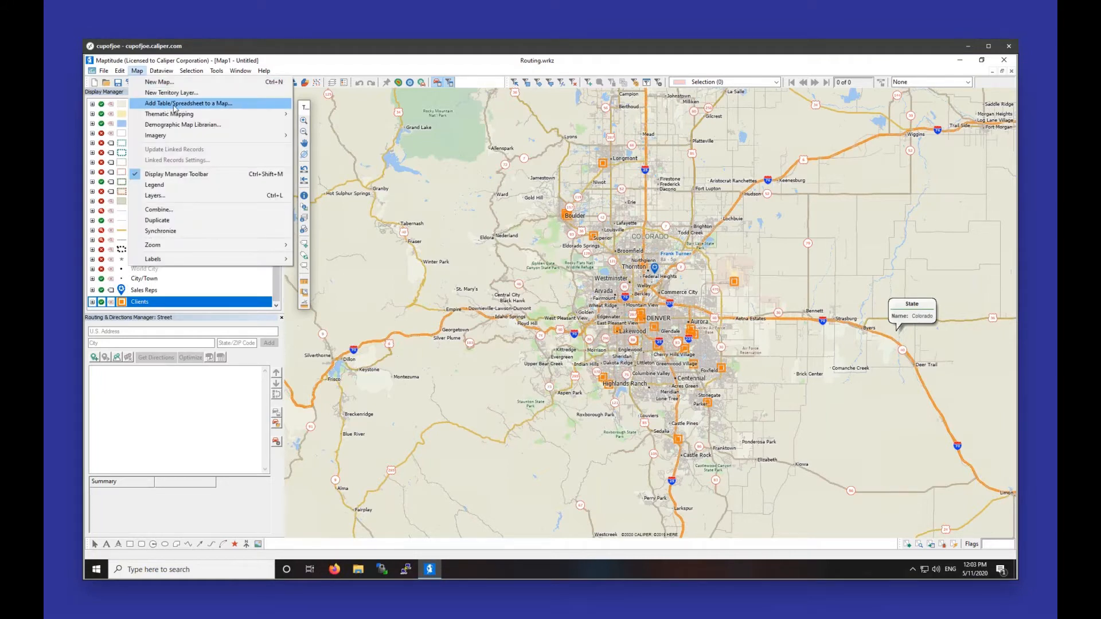
left_click(297, 67)
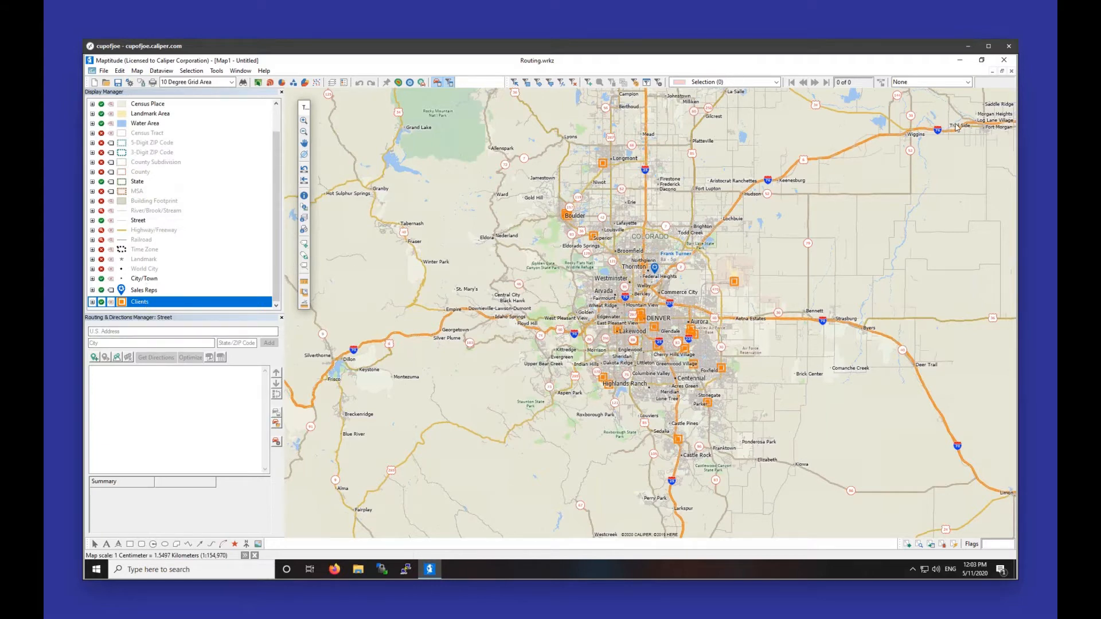
mouse_move(956, 127)
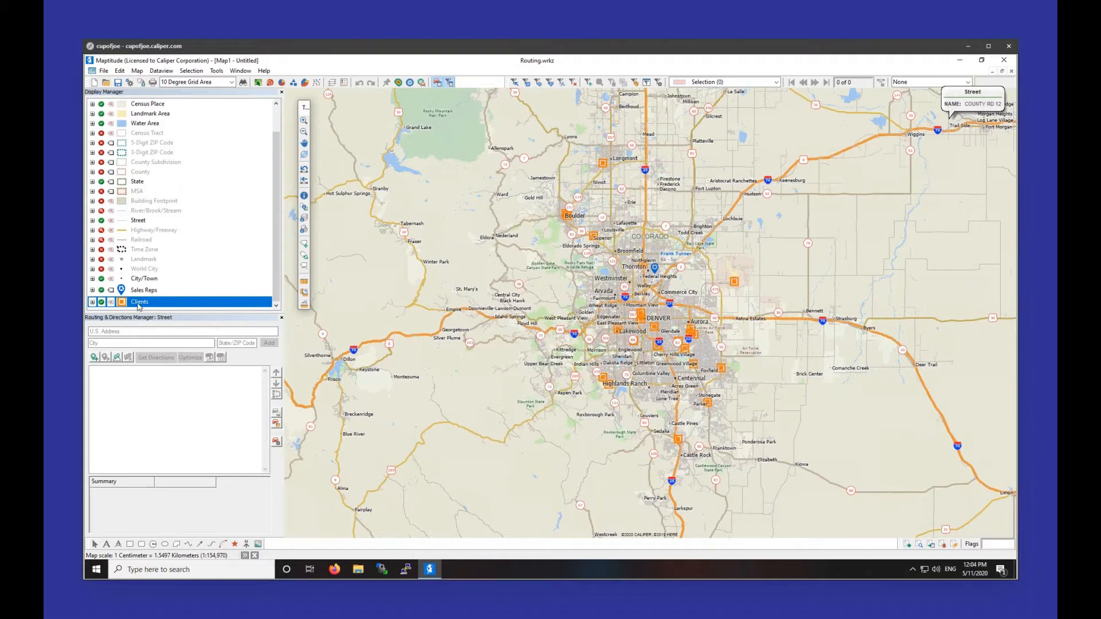
left_click(135, 73)
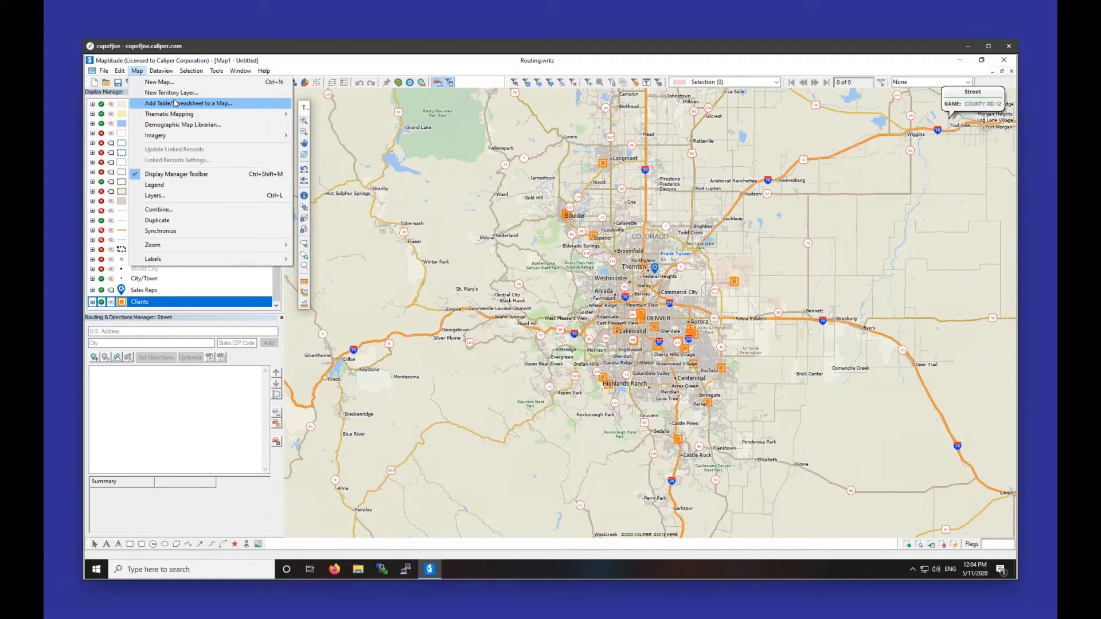
left_click(343, 69)
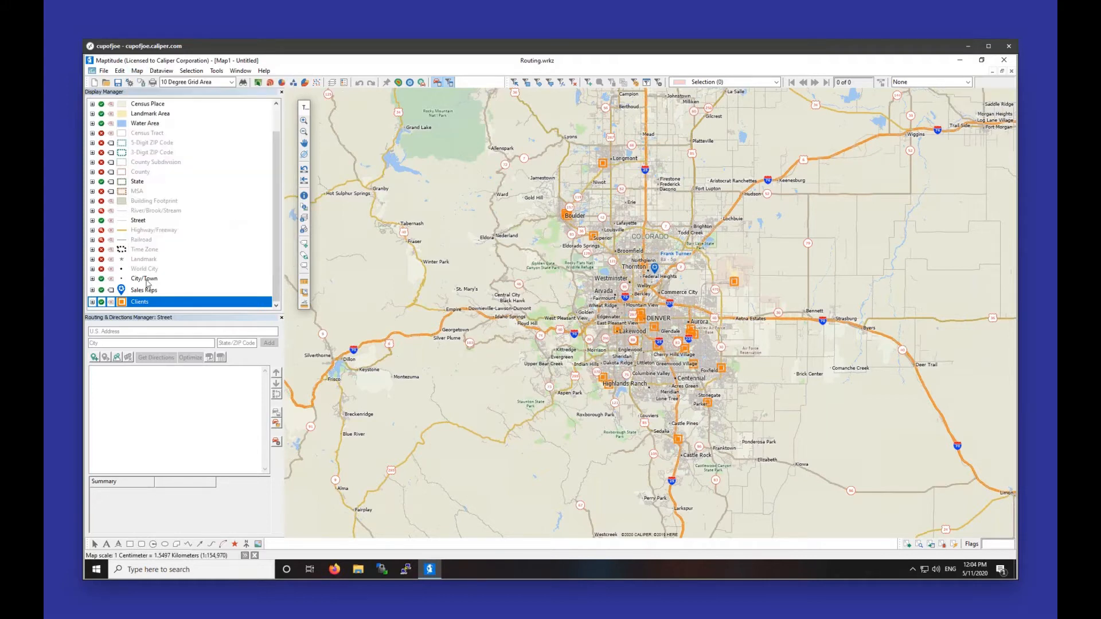
- Start adding route stops from the Clients layer, using All Features with Order by set to None
left_click(118, 358)
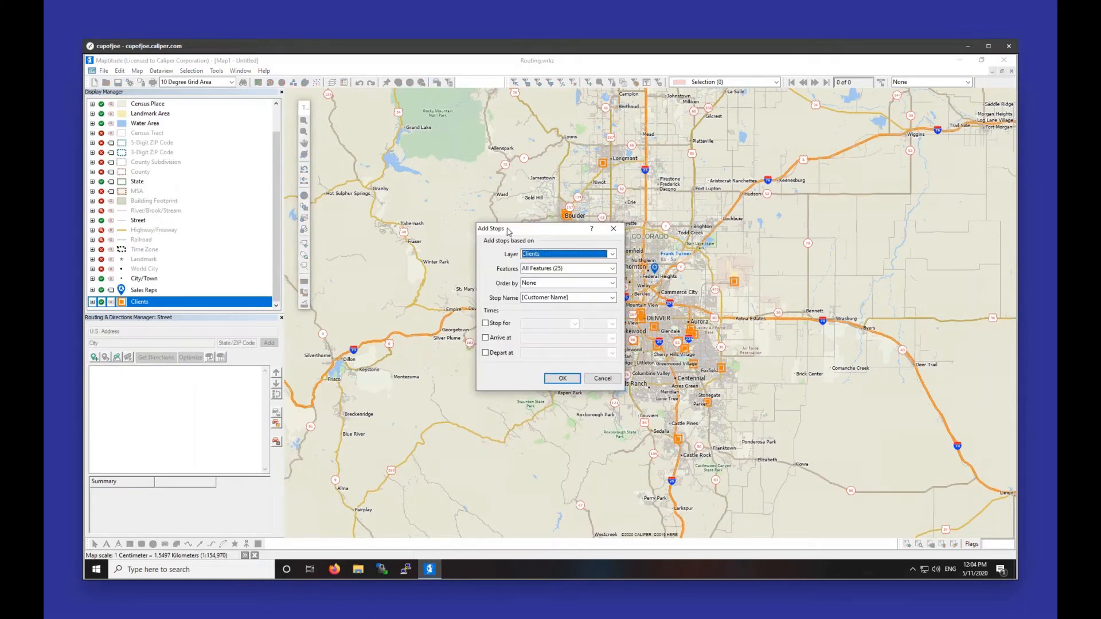
left_click(376, 225)
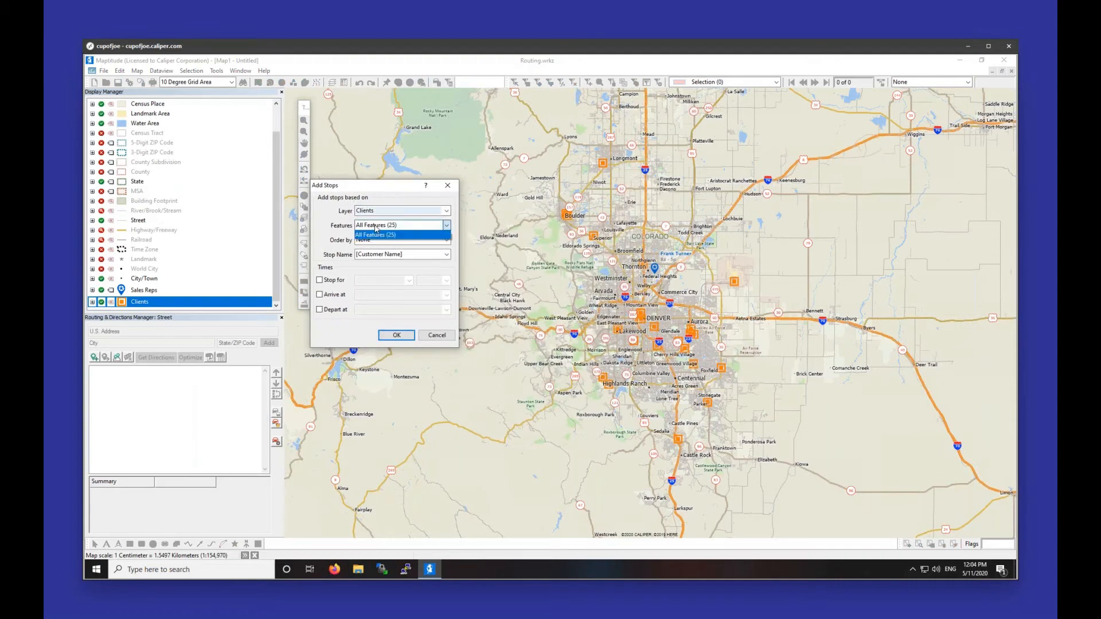
left_click(377, 212)
left_click(375, 213)
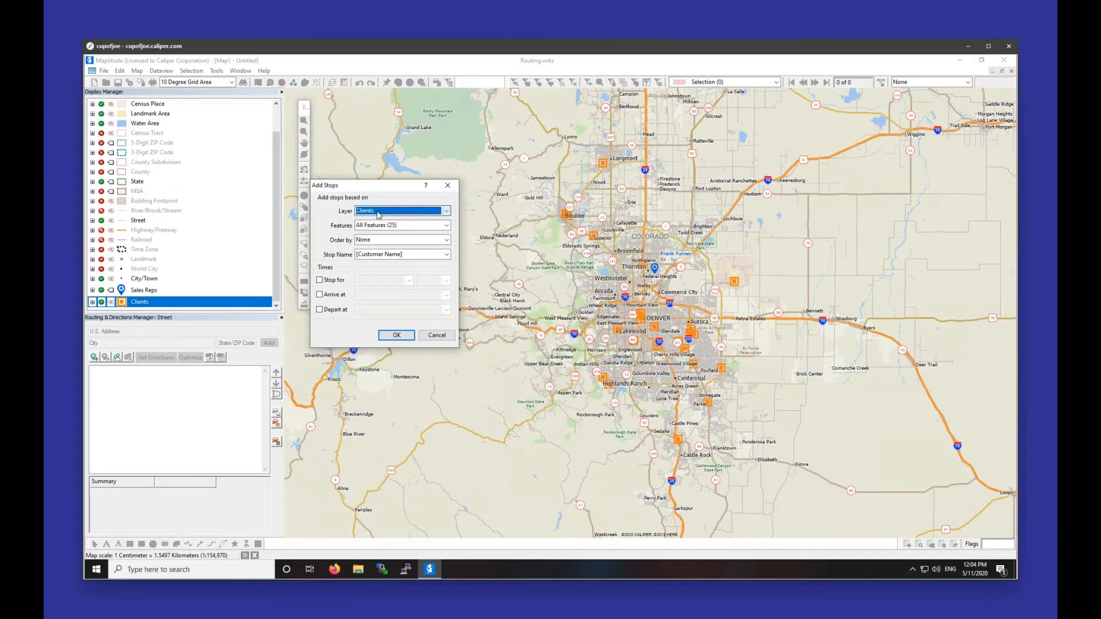
left_click(374, 227)
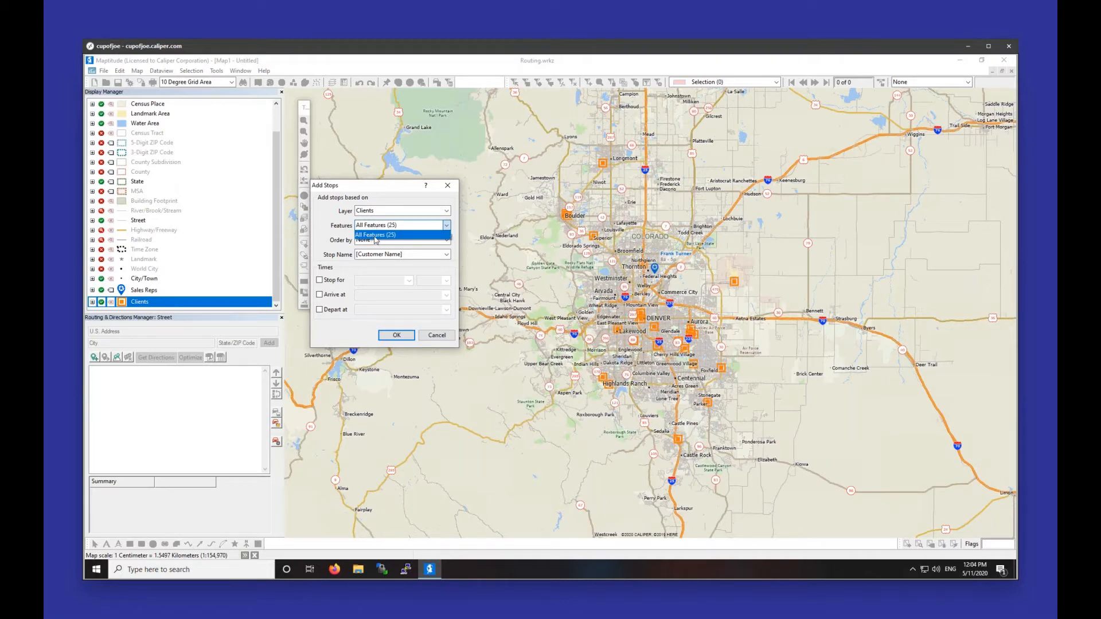
left_click(387, 236)
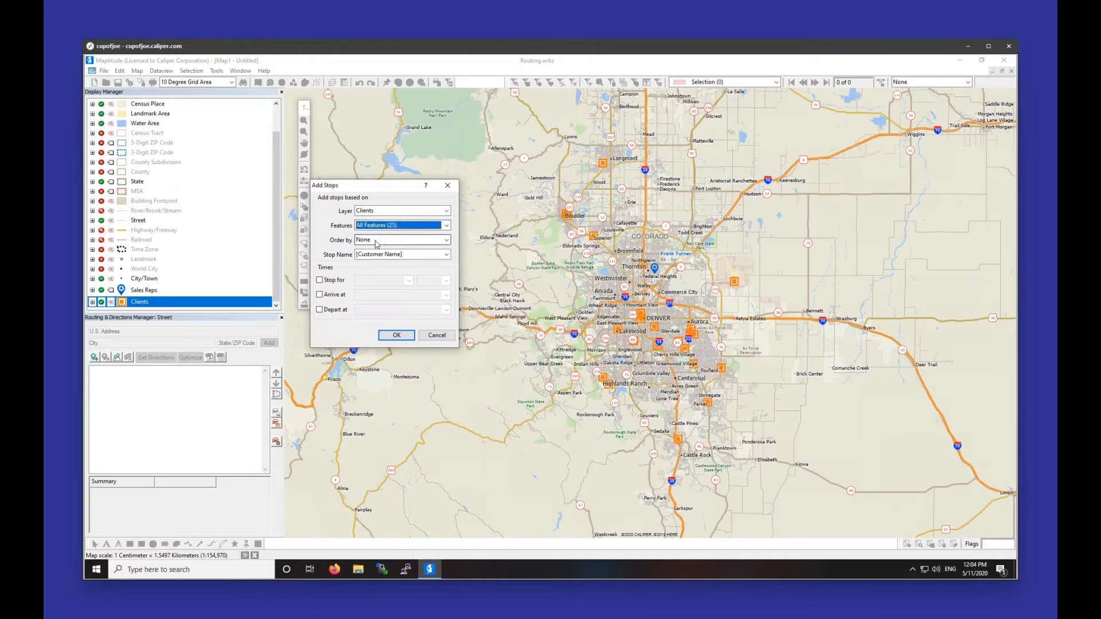
left_click(376, 241)
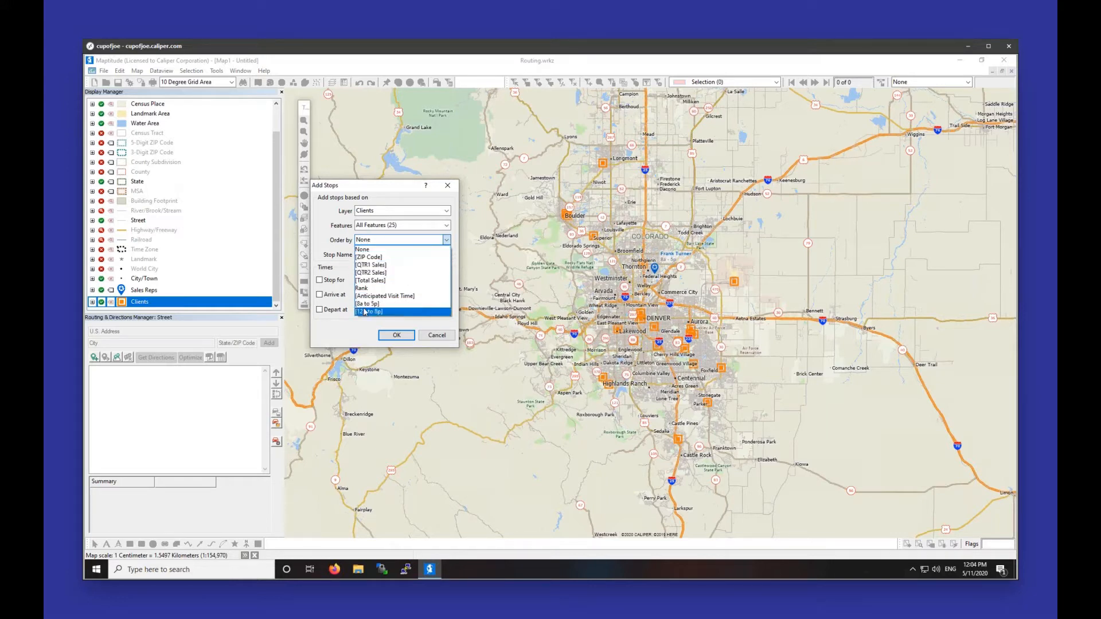
left_click(363, 250)
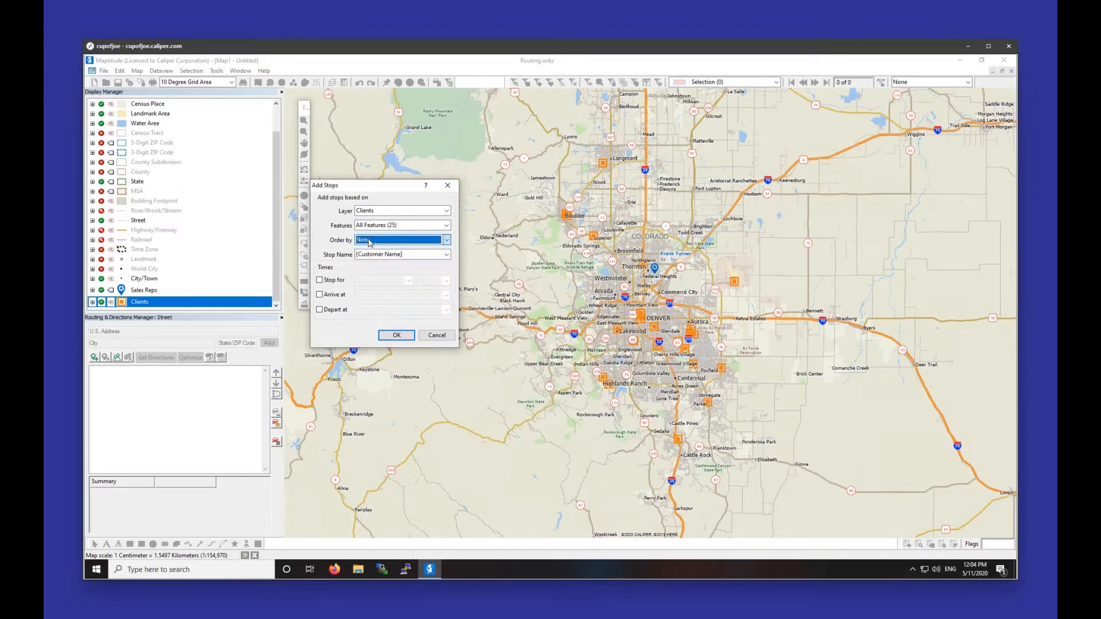
- Enable the stop duration for the added stops, based on the [Anticipated Visit Time] field in minutes, keeping Order by at None
left_click(347, 281)
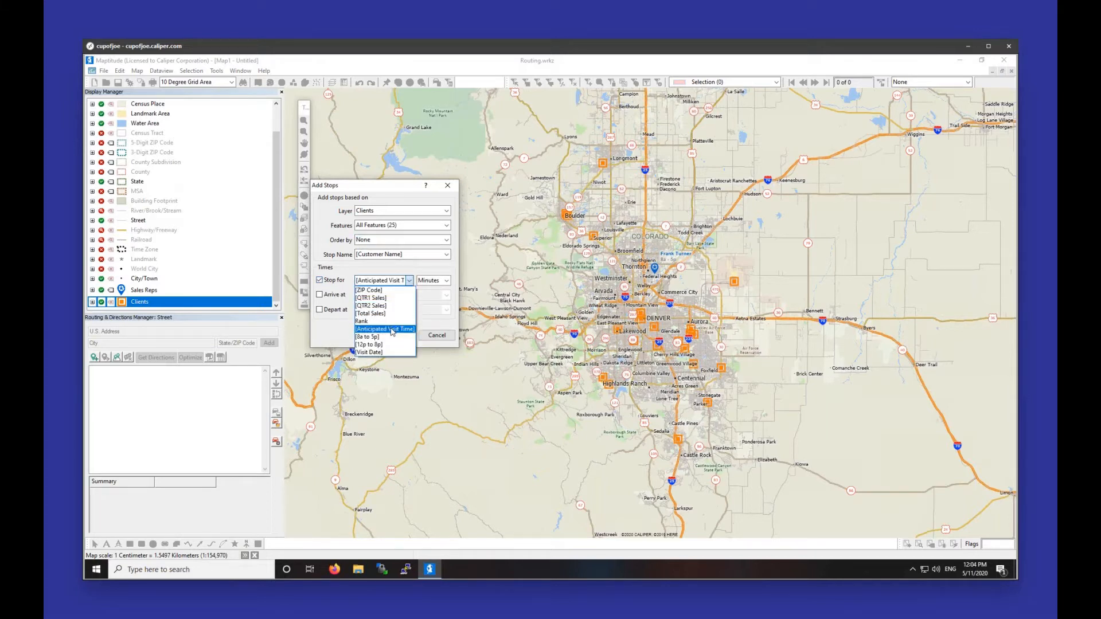
left_click(392, 330)
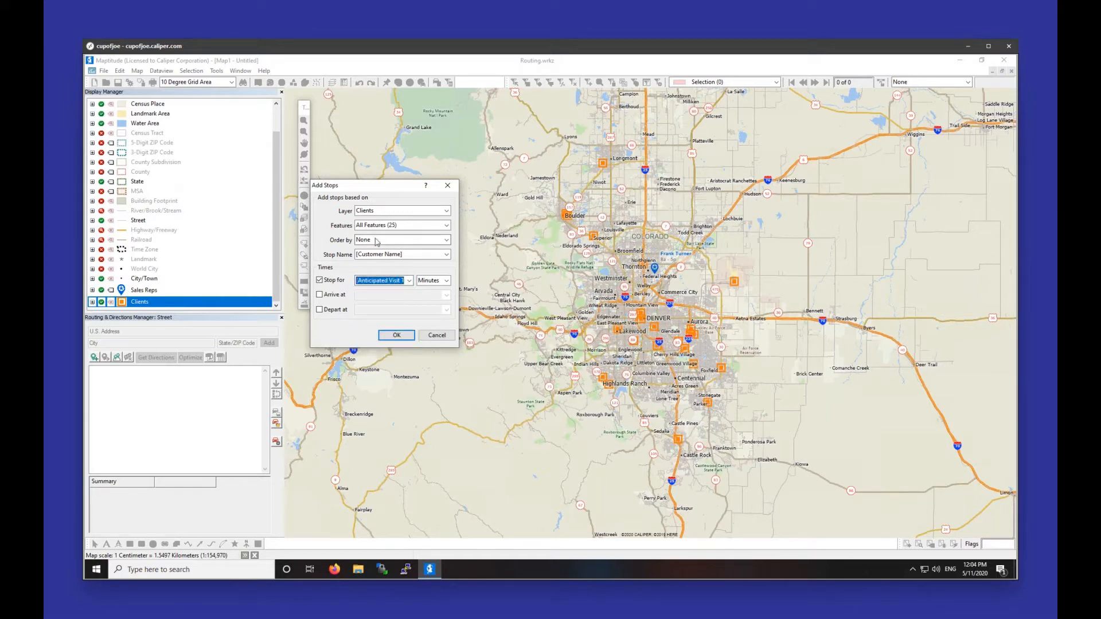
left_click(374, 241)
left_click(370, 243)
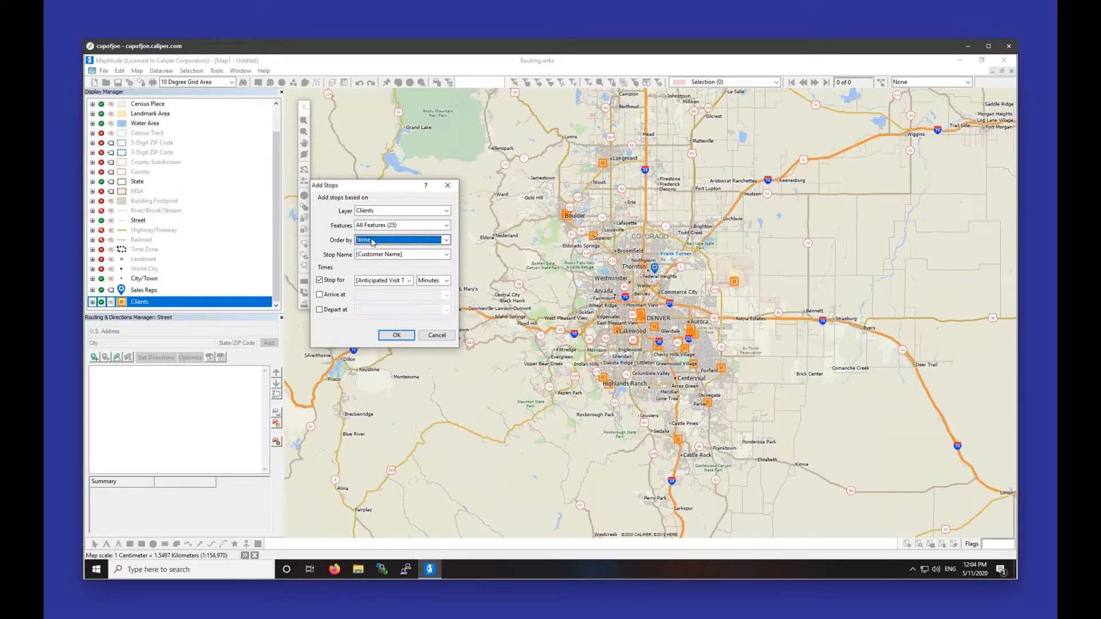
- Keep [Customer Name] as the stop name and add all the Clients features as route stops
left_click(370, 255)
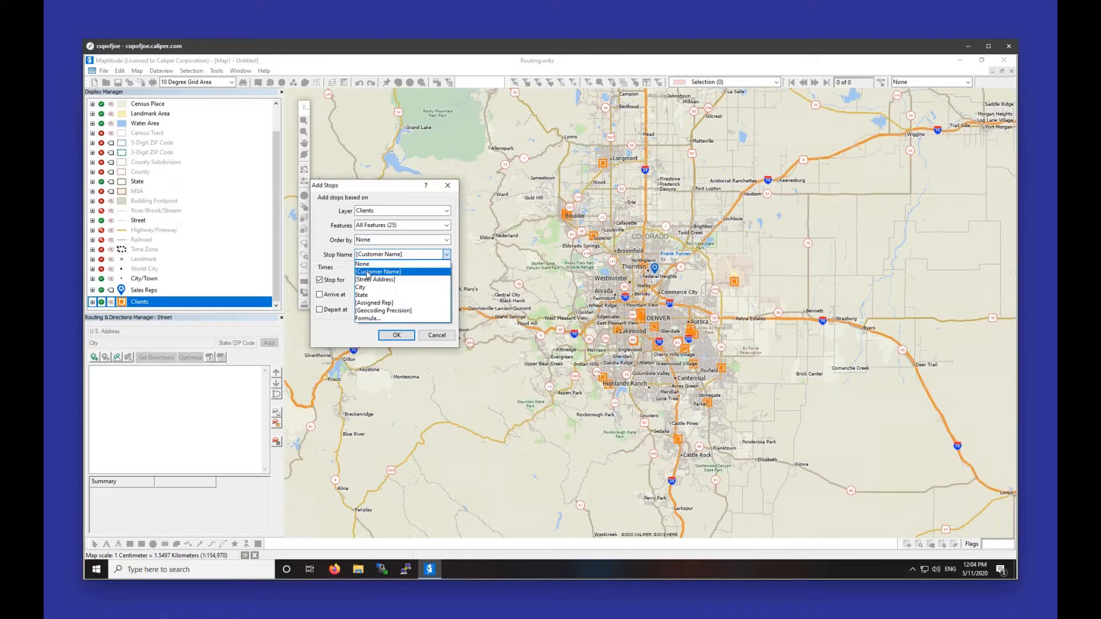
left_click(370, 264)
left_click(393, 336)
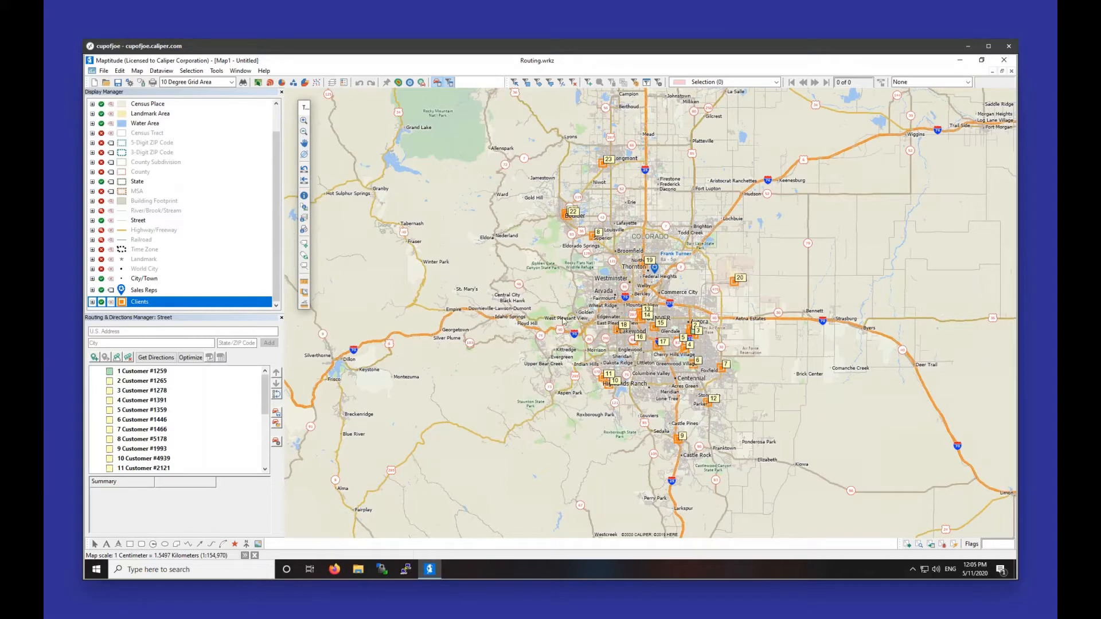
scroll(667, 360, "up", 1)
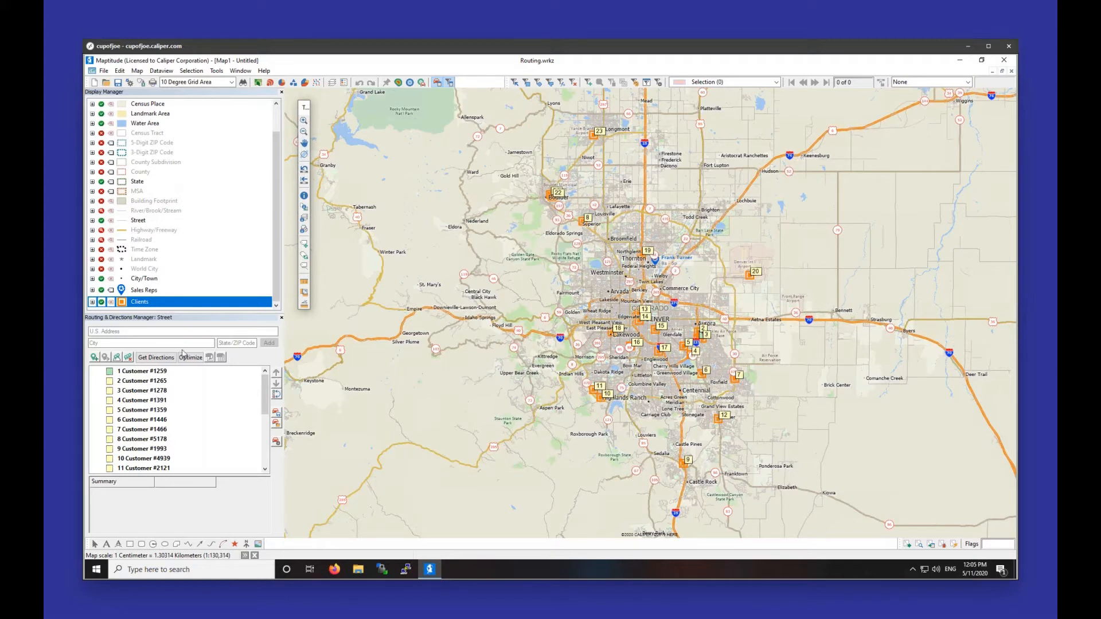
- Add a route stop from the Sales Reps layer, using All Features and the Rep field as the stop name
left_click(116, 359)
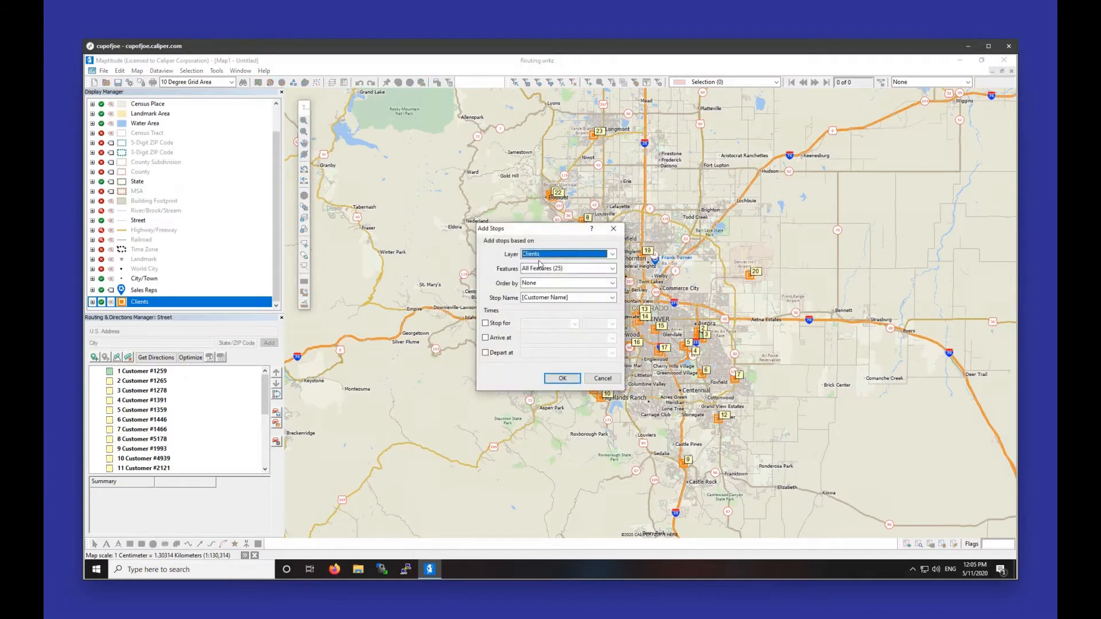
left_click(545, 254)
left_click(545, 271)
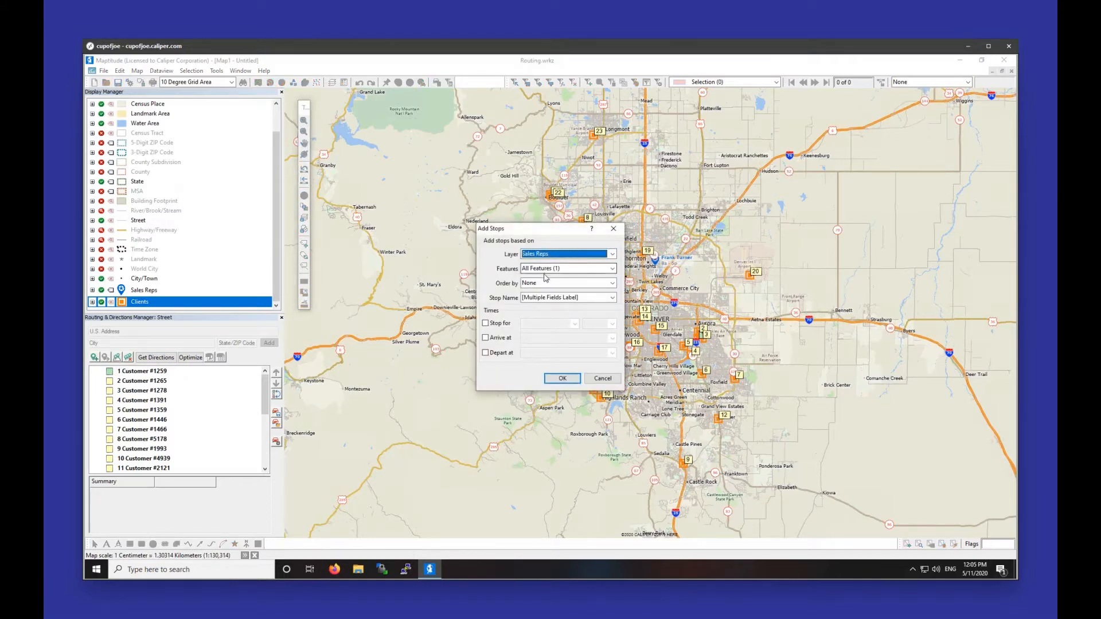
left_click_drag(571, 232, 532, 243)
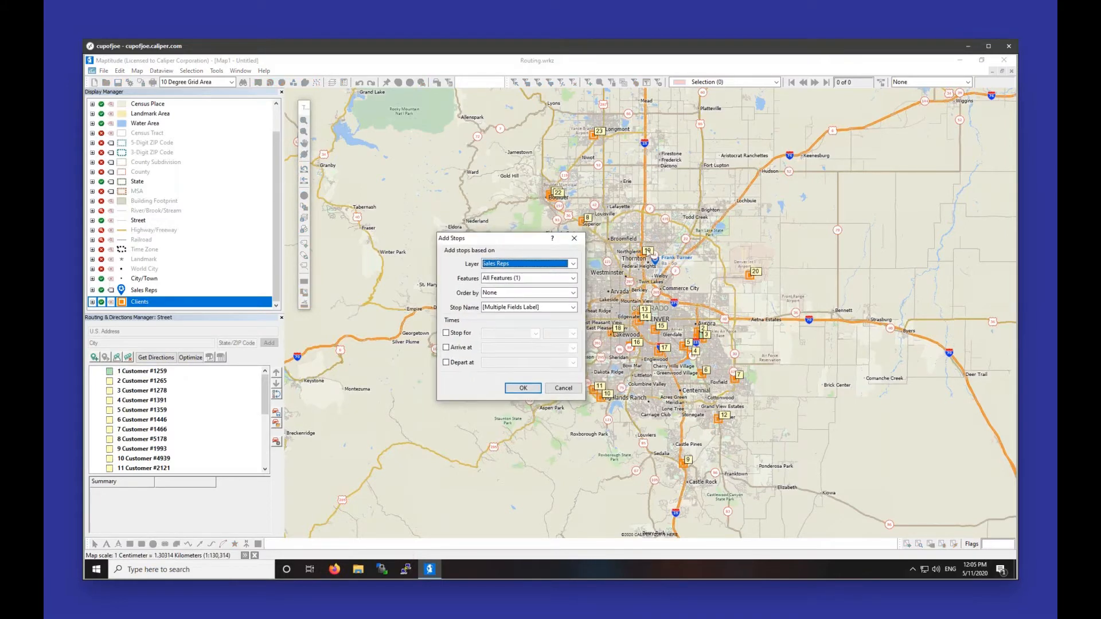
left_click(519, 280)
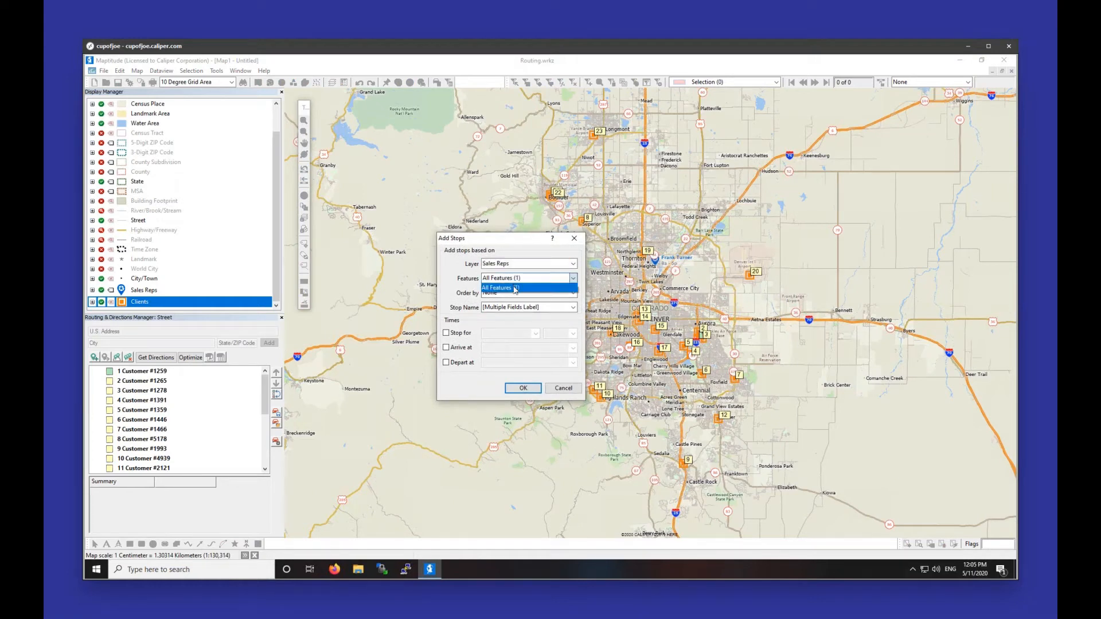
left_click(515, 288)
left_click(519, 308)
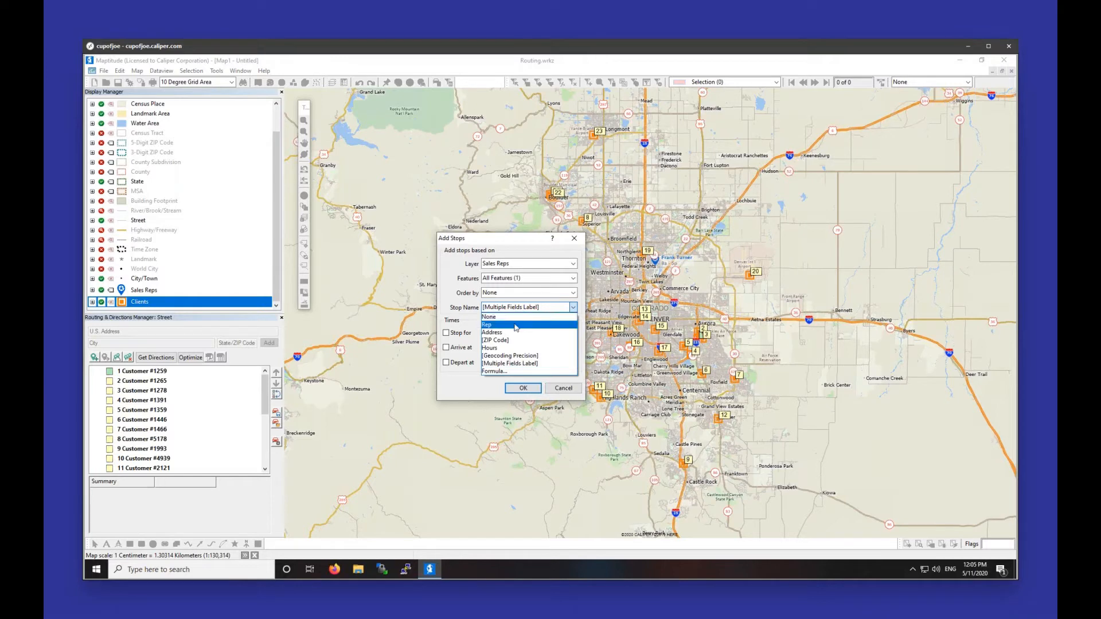
left_click(519, 325)
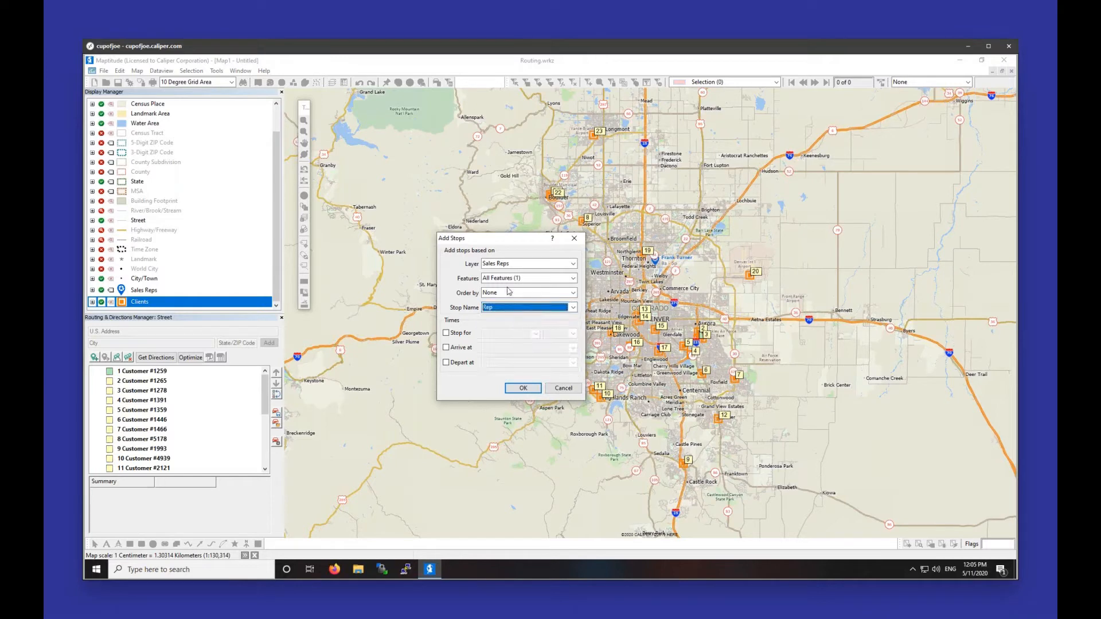
left_click(523, 391)
- Make the newly added sales rep stop at the end of the stop list the start of the route
scroll(206, 422, "down", 5)
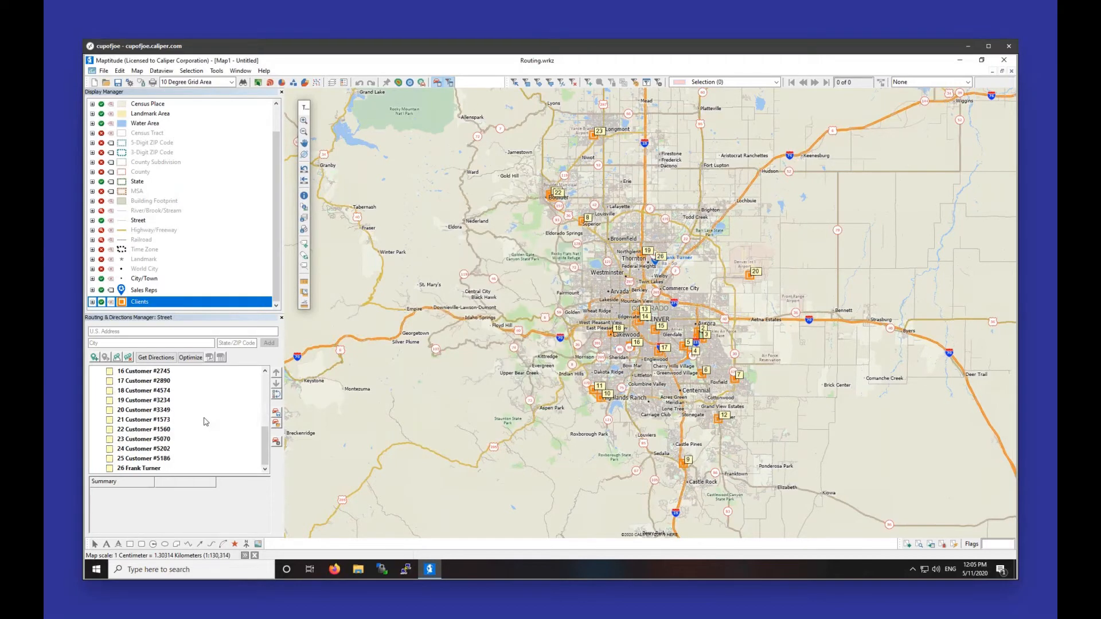
left_click(140, 468)
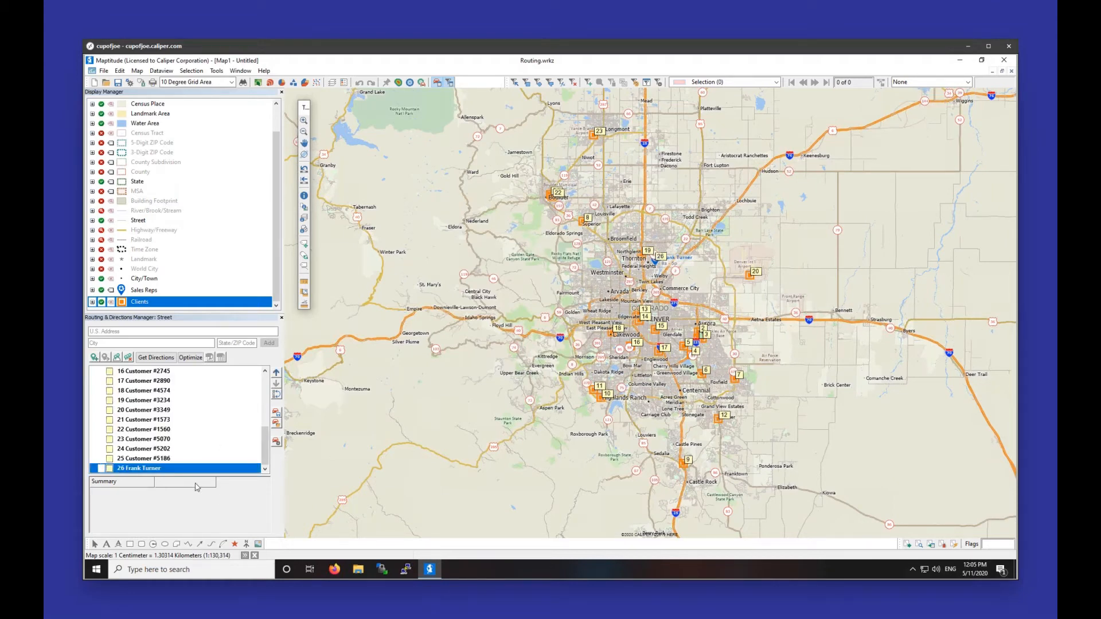
right_click(150, 471)
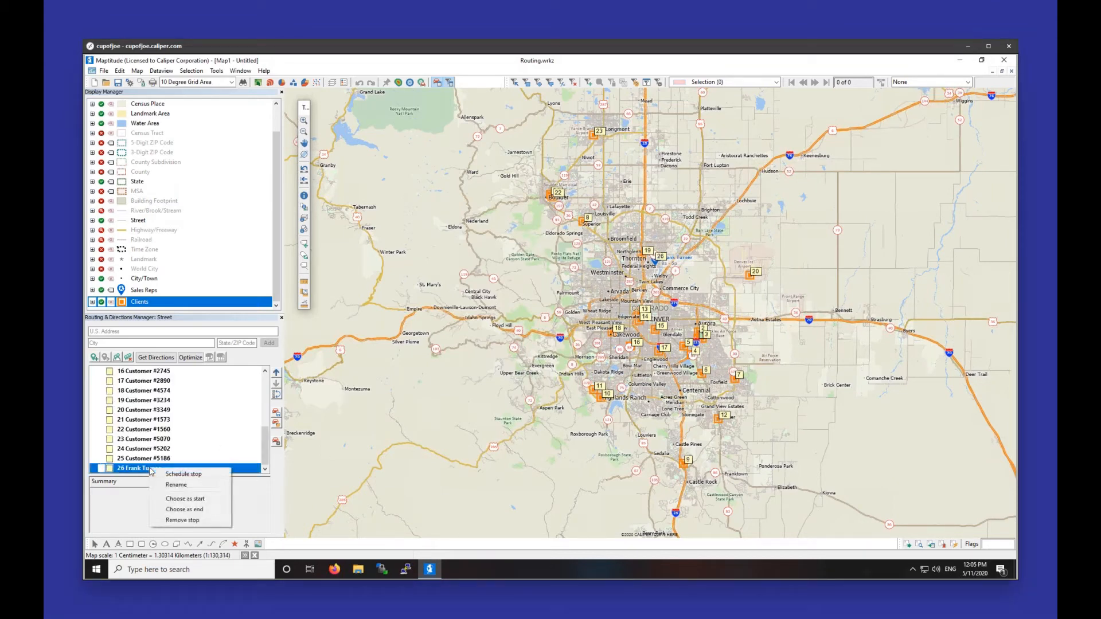
left_click(170, 500)
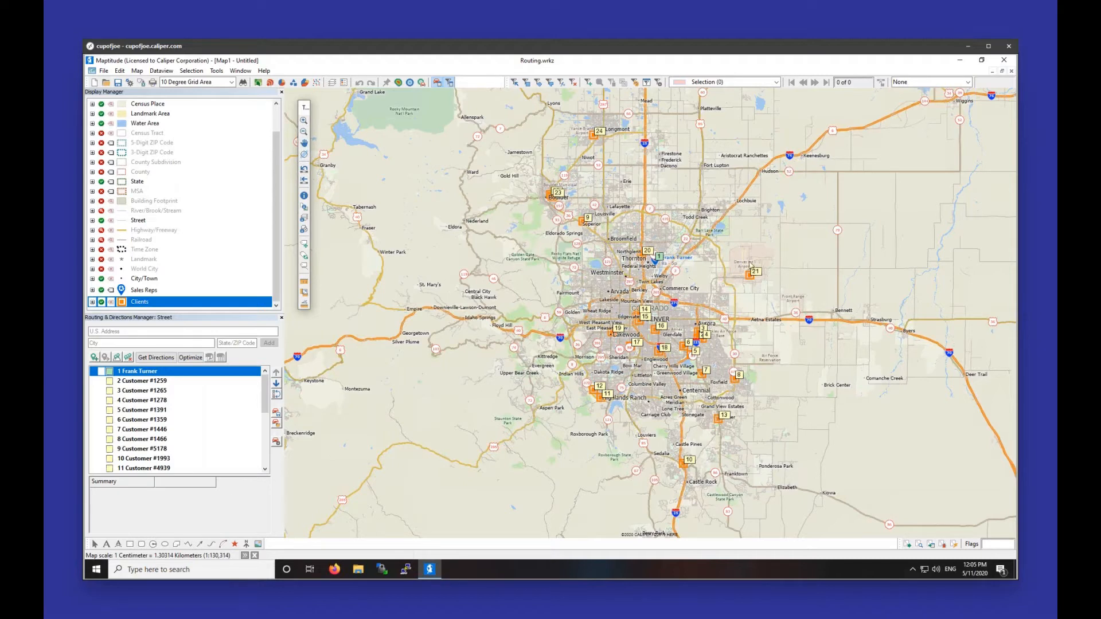
- Make the first stop also the last stop of the route and optimize the order of the stops
right_click(146, 373)
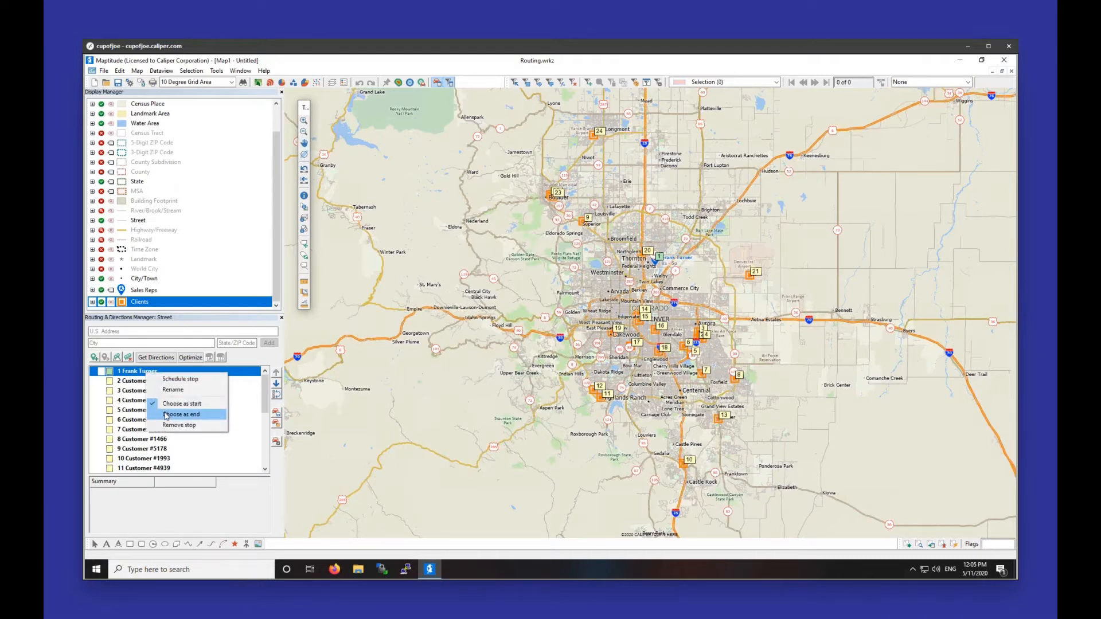
left_click(167, 415)
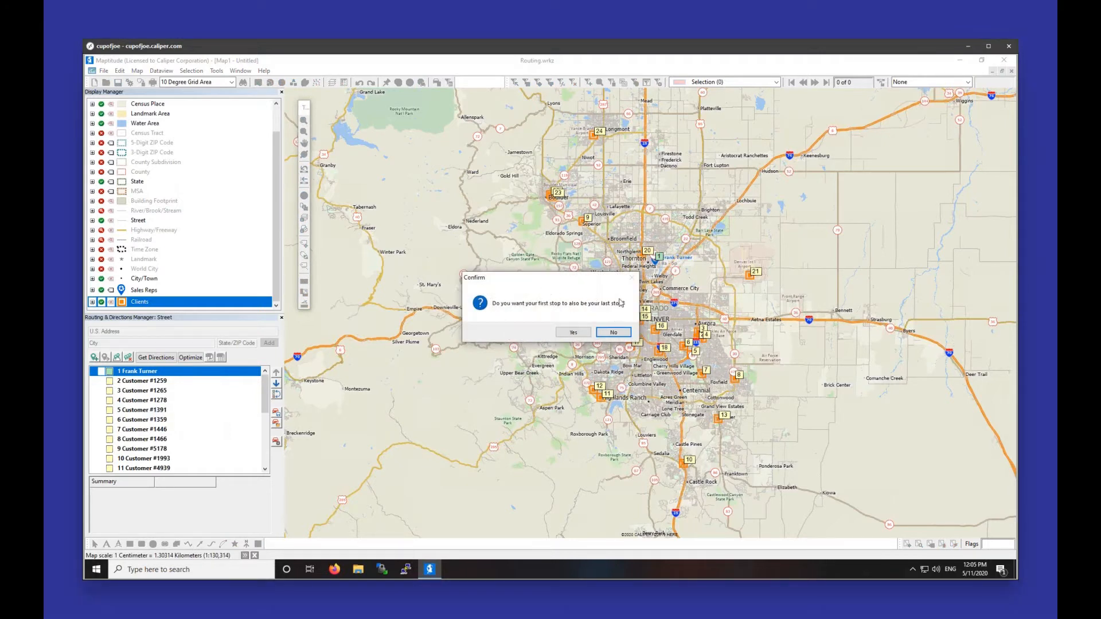
left_click(571, 332)
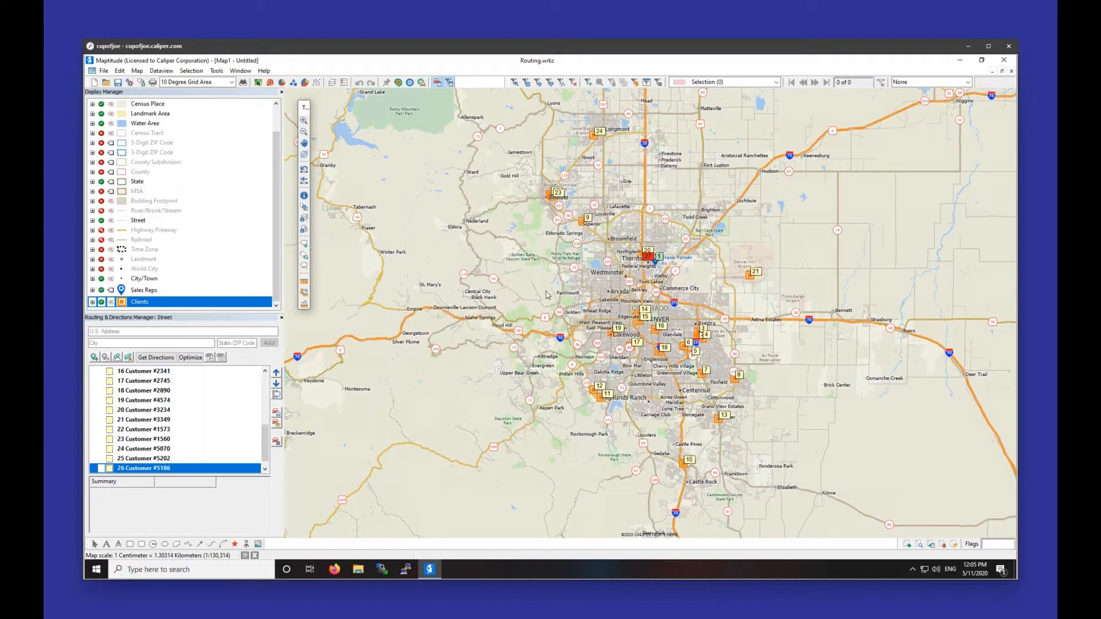
left_click(183, 360)
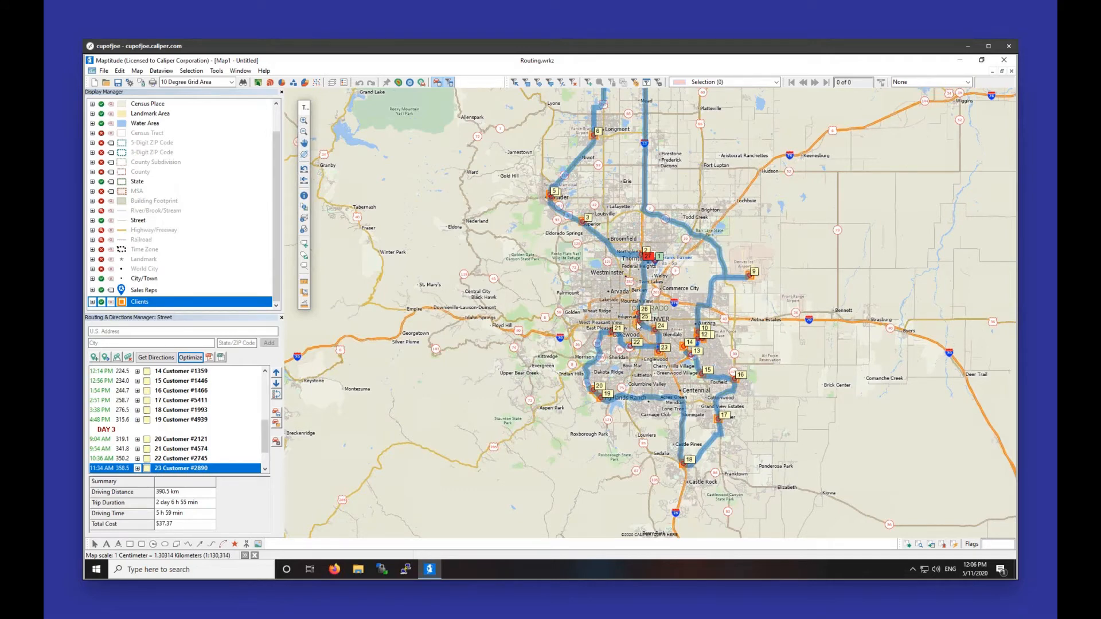
left_click_drag(626, 326, 522, 375)
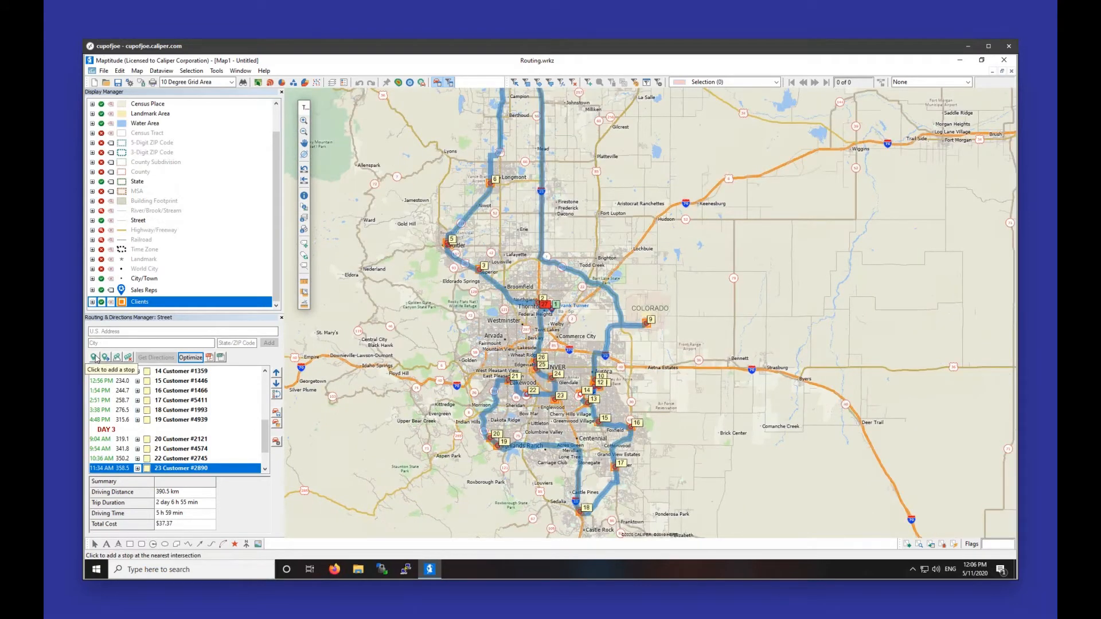
left_click(95, 358)
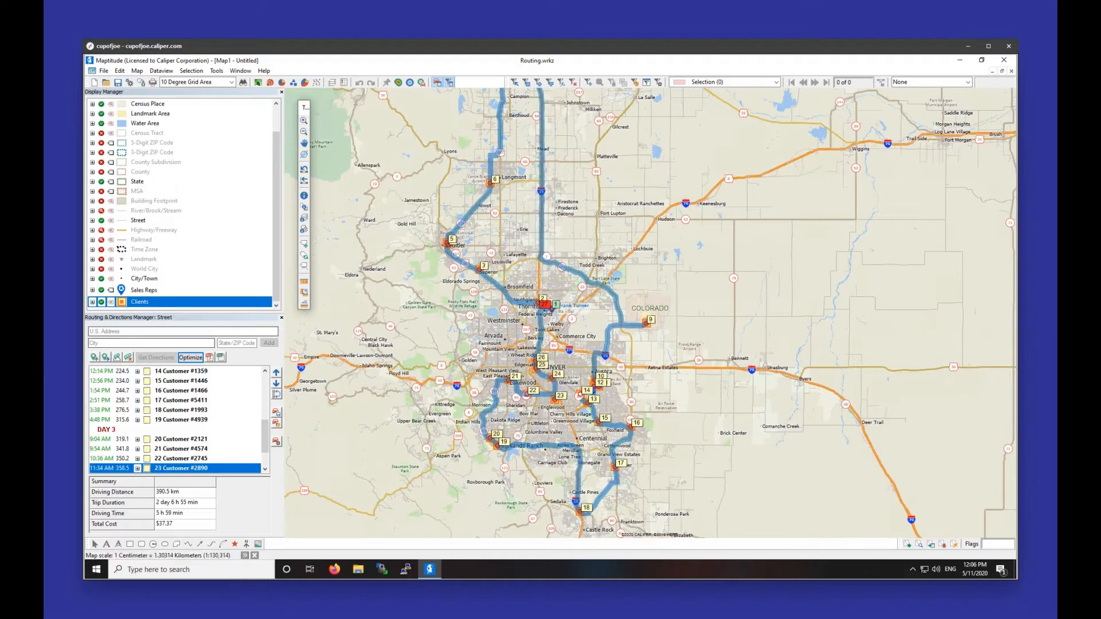
left_click(118, 331)
left_click(127, 343)
left_click(229, 343)
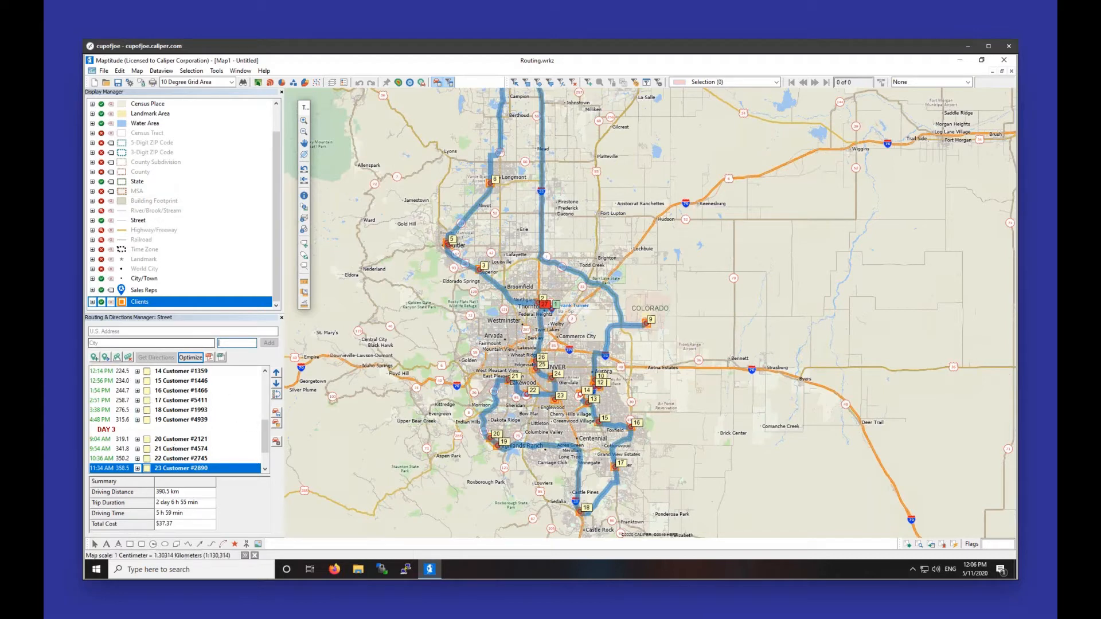
- Place an additional route stop on the map at Todd Creek, northeast of Thornton, and optimize the route again
left_click(95, 361)
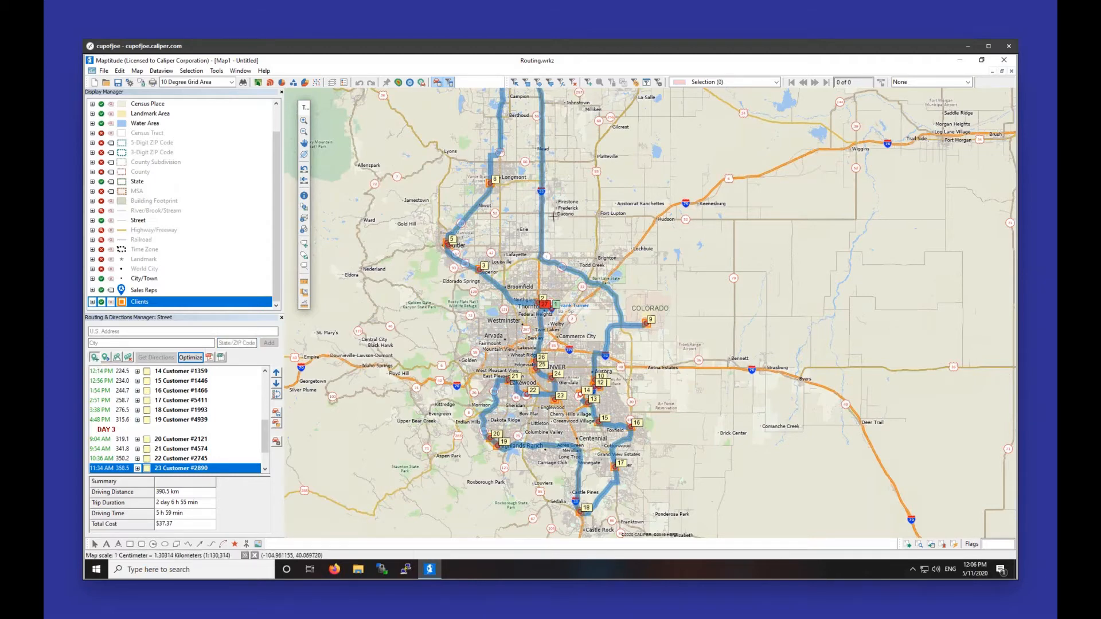
scroll(553, 216, "up", 1)
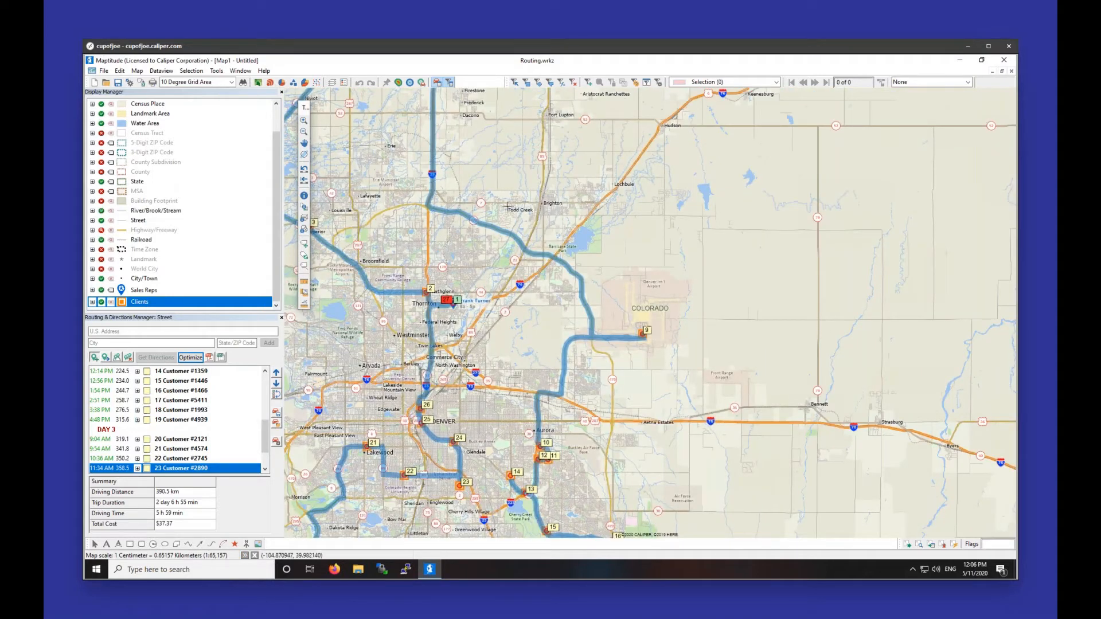
left_click(507, 209)
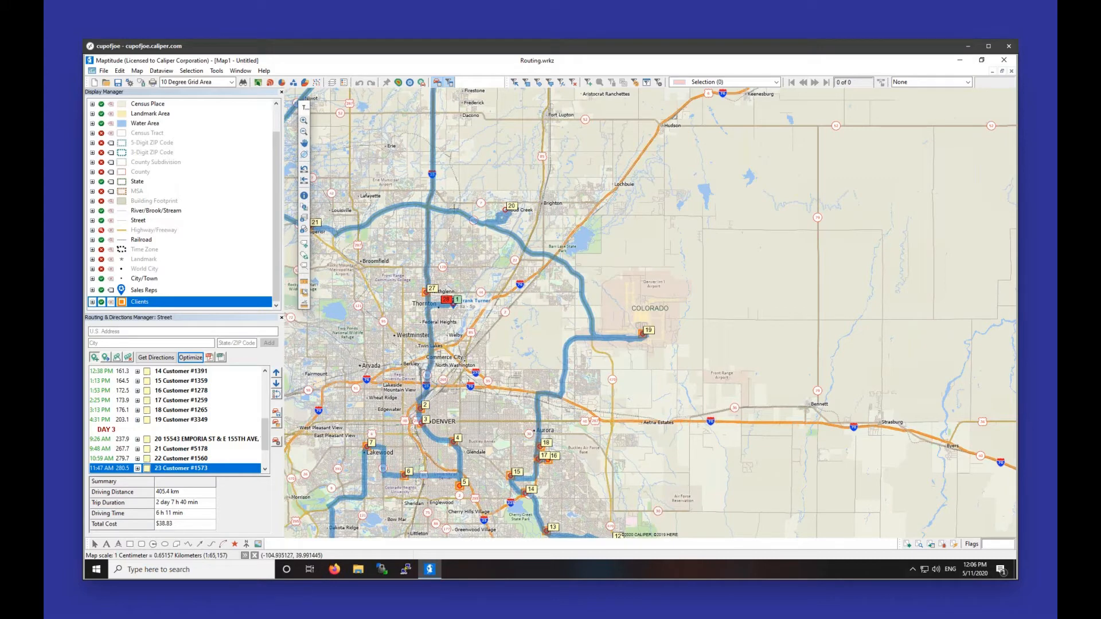
left_click(94, 358)
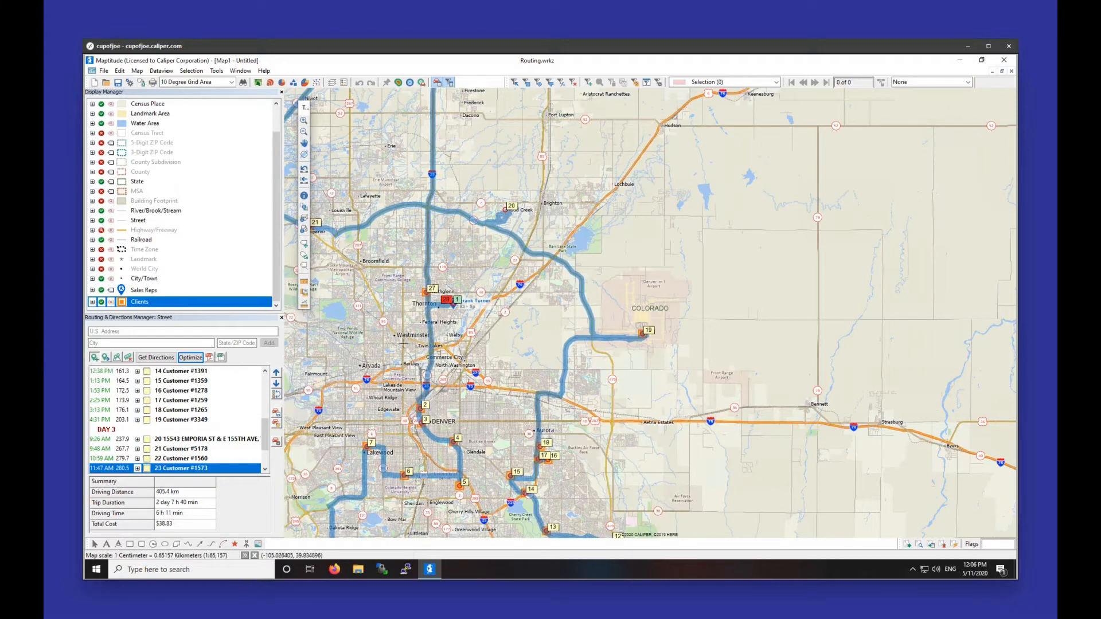
left_click(199, 359)
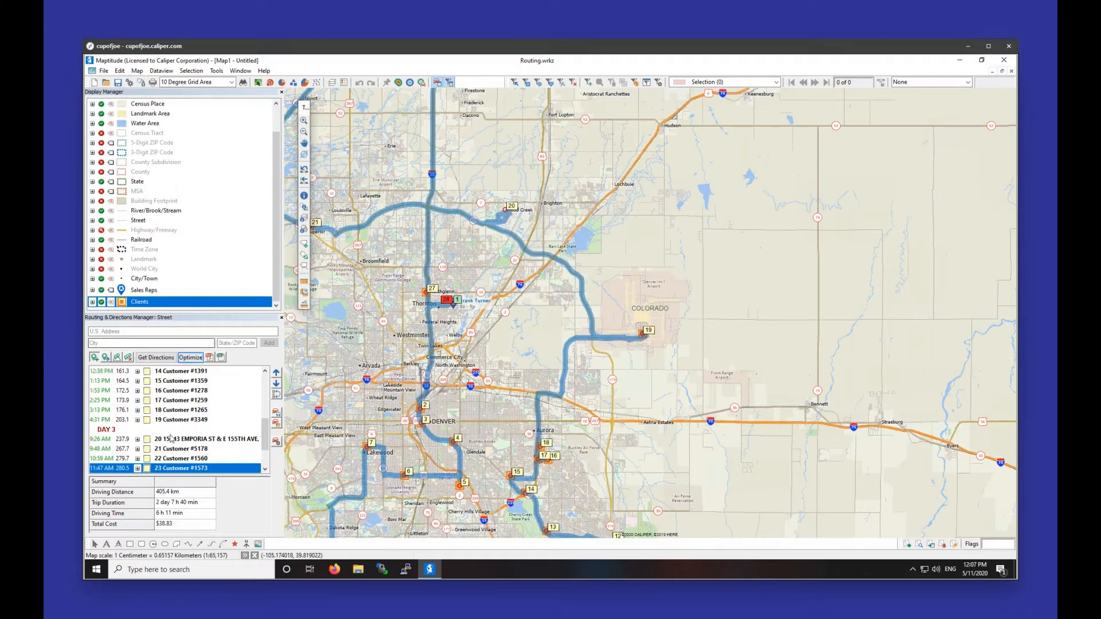
left_click(132, 332)
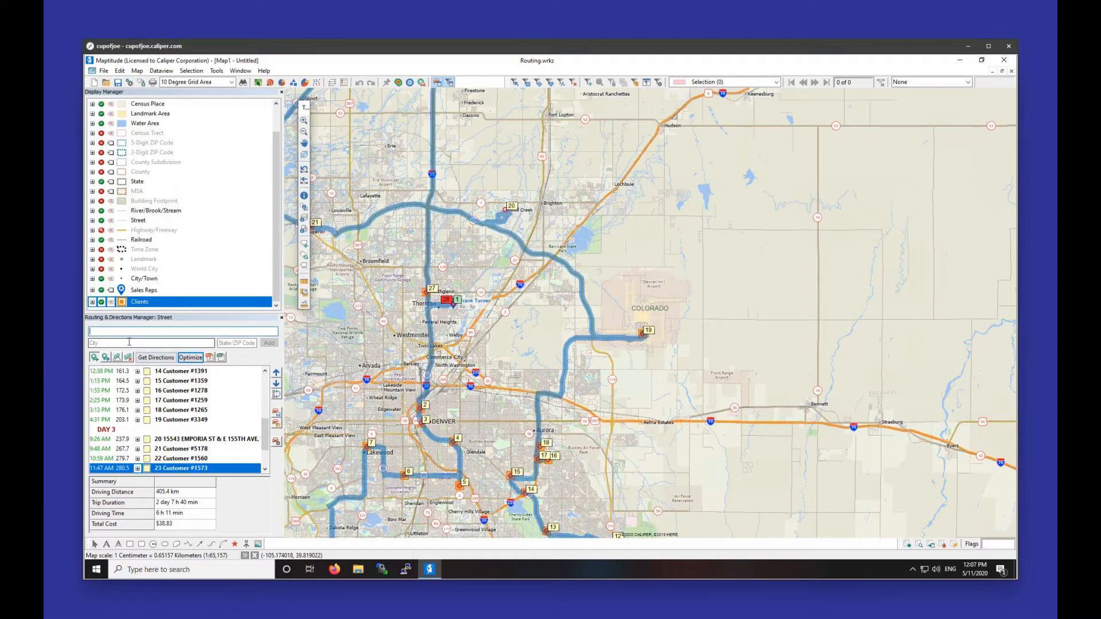
left_click(129, 341)
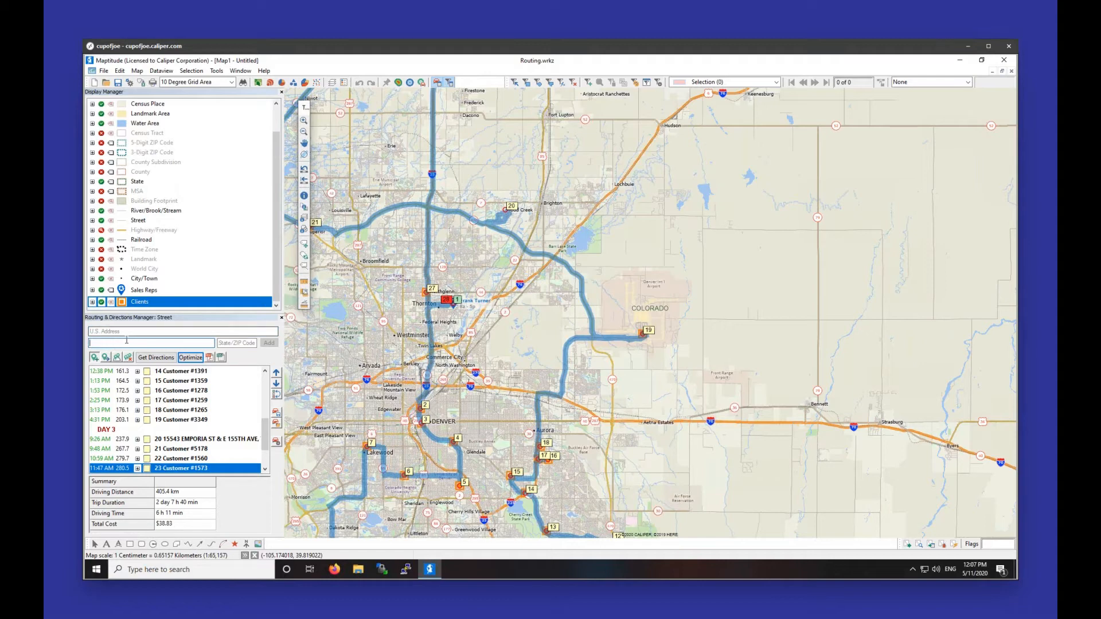
left_click(128, 332)
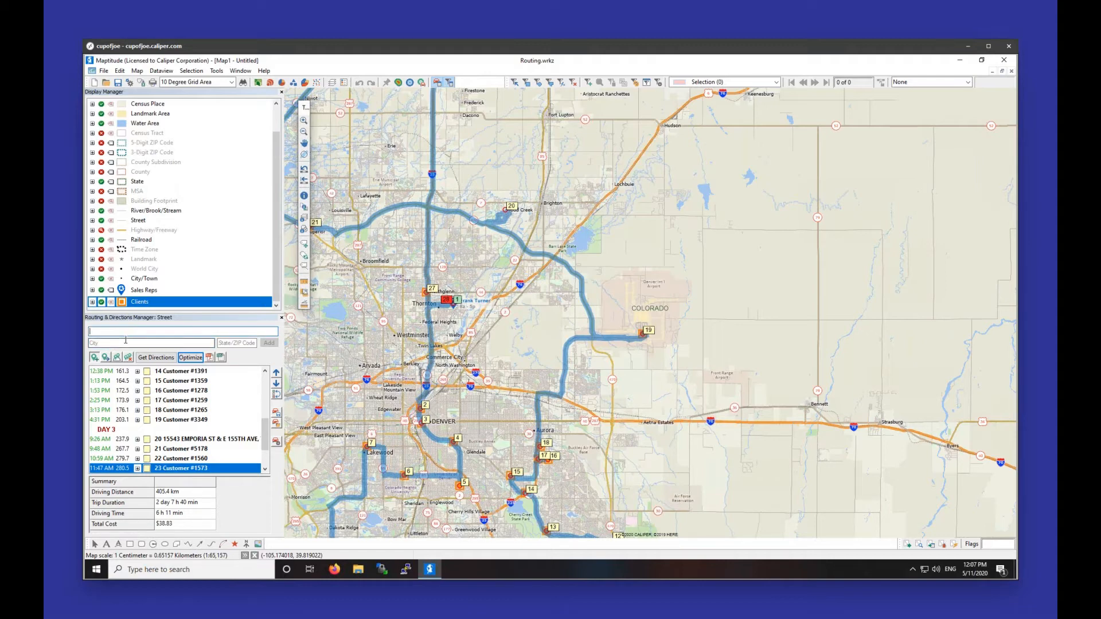
left_click(114, 344)
left_click(236, 343)
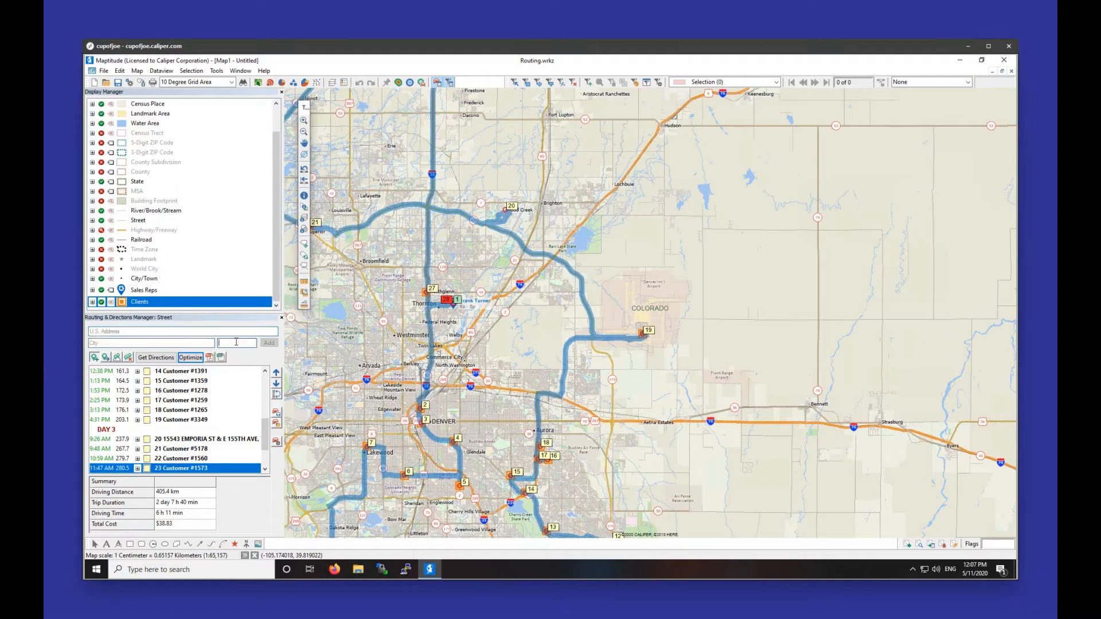
- Add a route stop for the city Broomfield in the state CO, leaving the address empty
left_click(173, 342)
type("Broomfield")
key("Tab")
type("C")
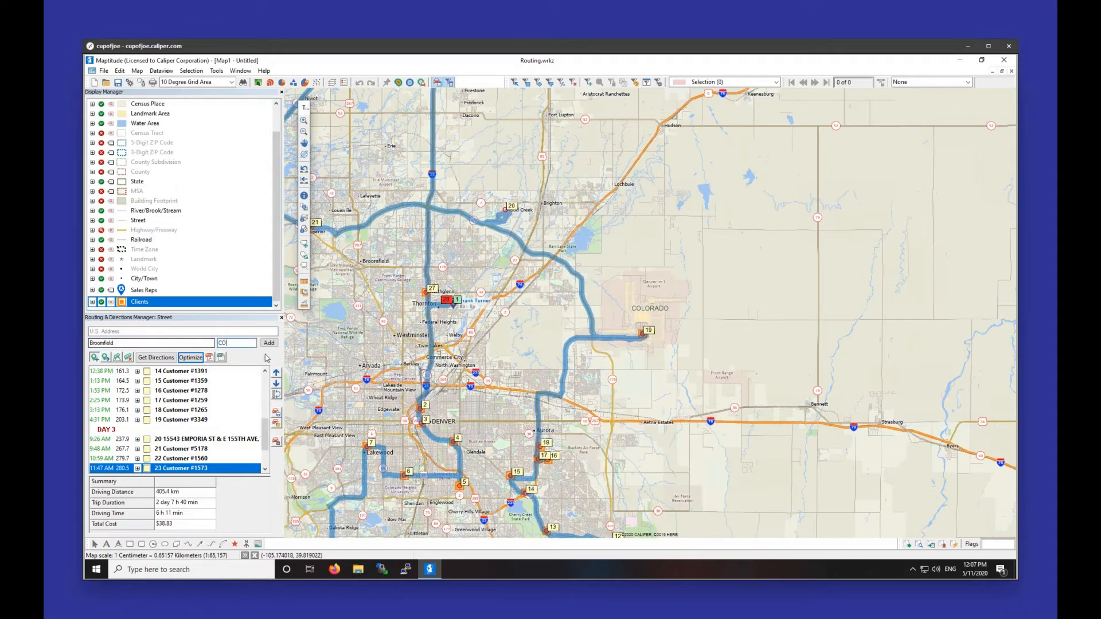
left_click(269, 343)
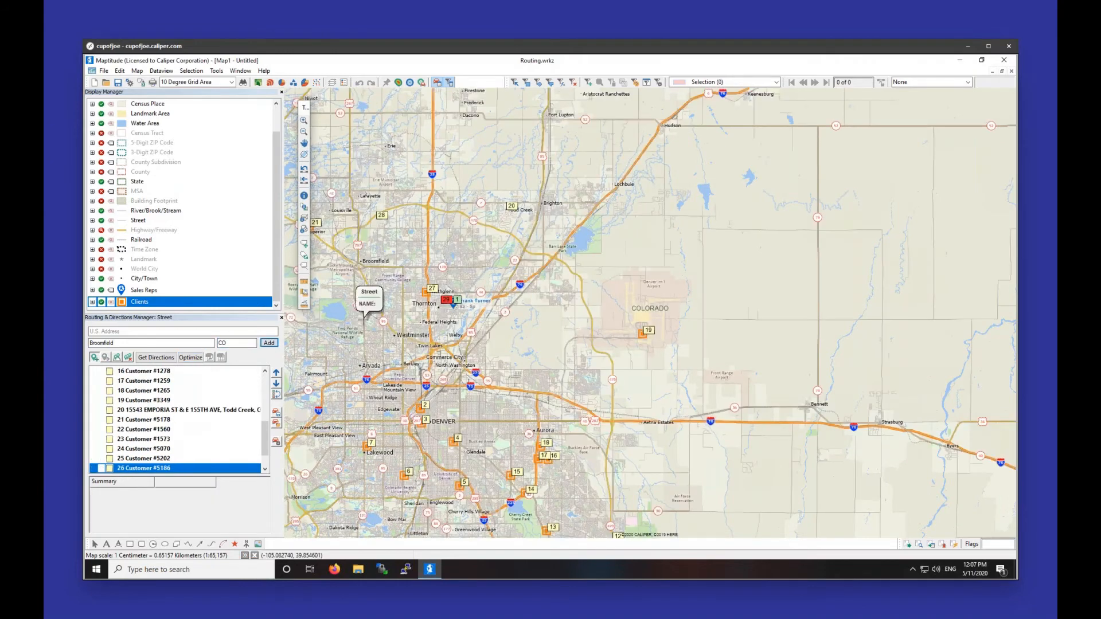
- Select the Broomfield, CO stop in the stop list and optimize the route with it included
scroll(364, 318, "down", 2)
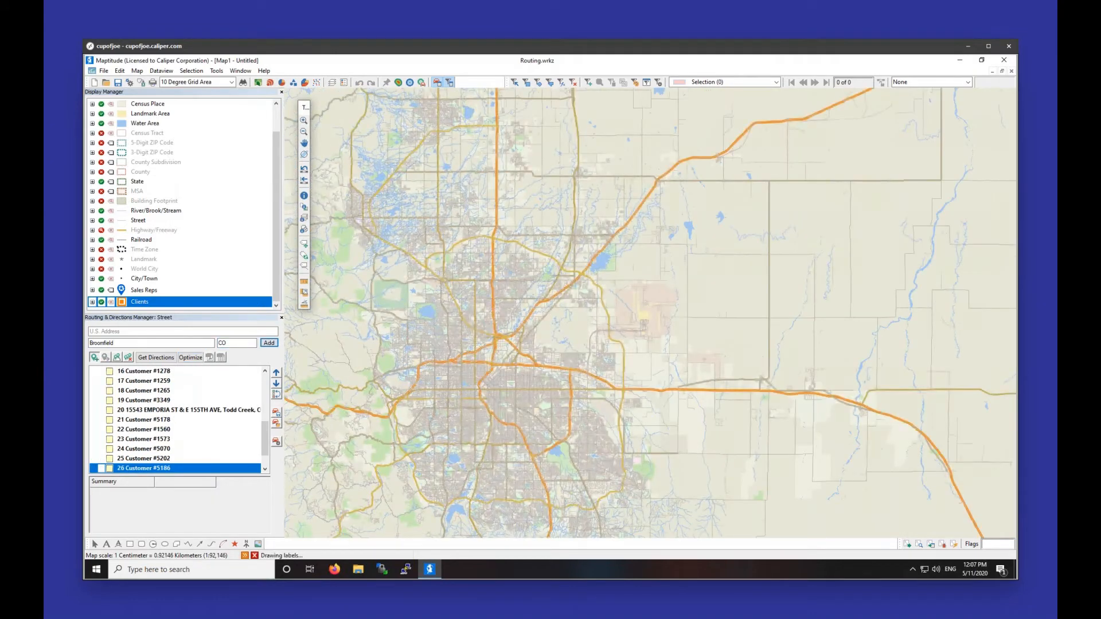
scroll(218, 460, "down", 1)
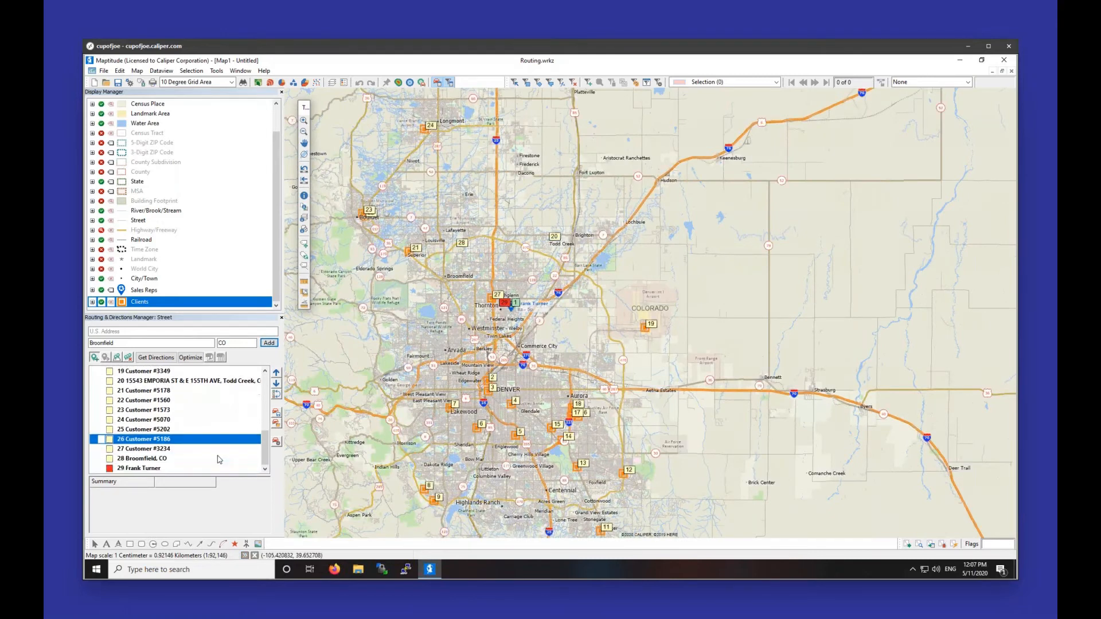
right_click(163, 462)
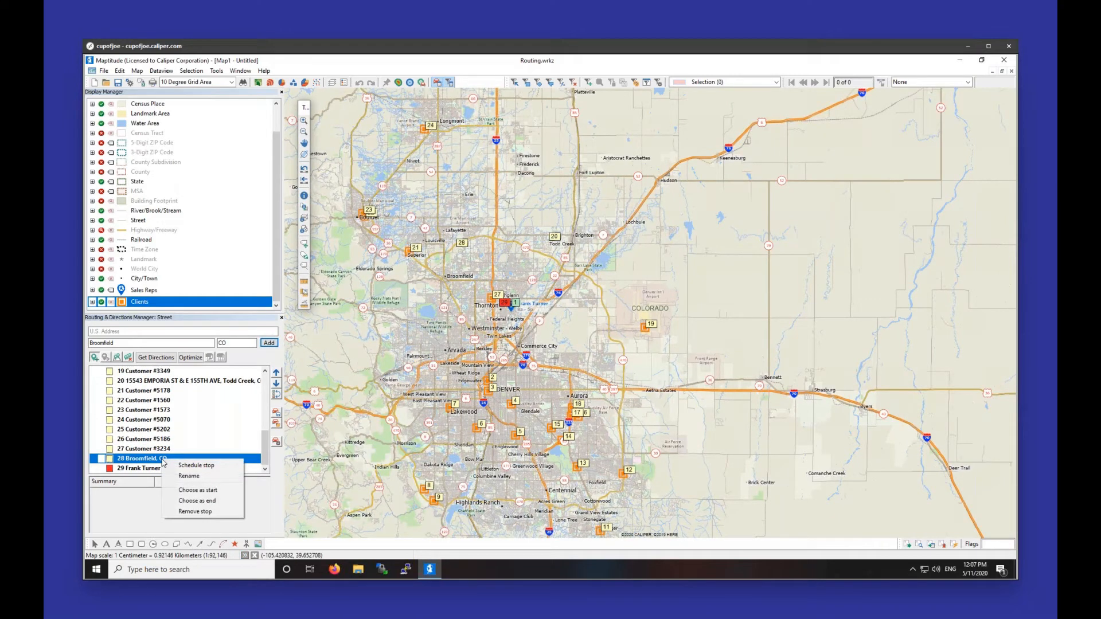
left_click(189, 358)
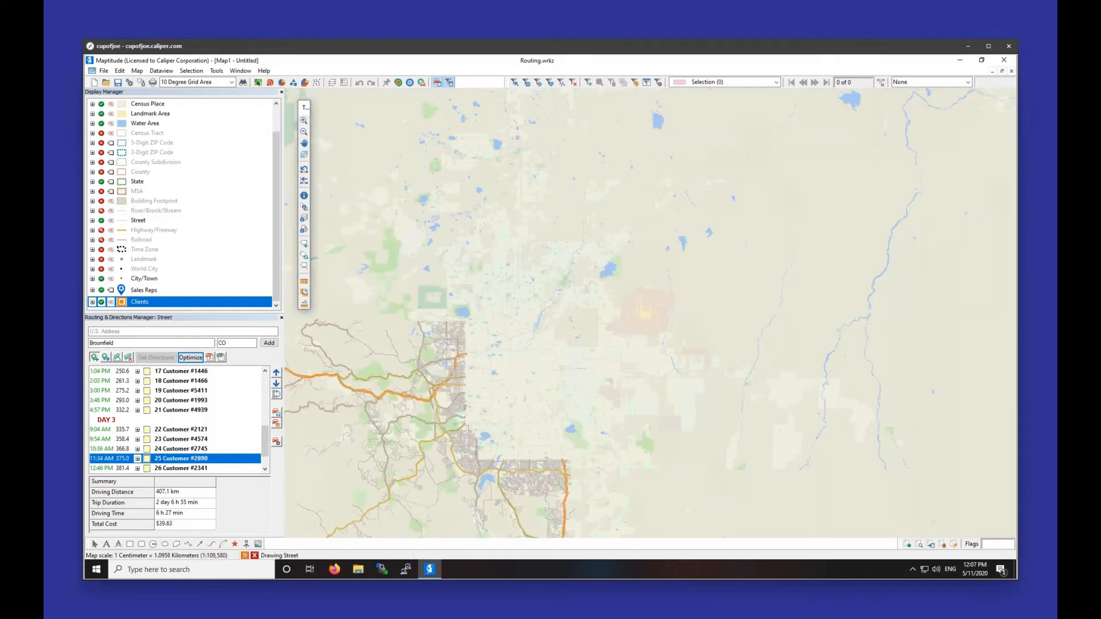
- Clear the city and state entries of the stop form, and remove all routes and stops from the map
scroll(212, 452, "down", 1)
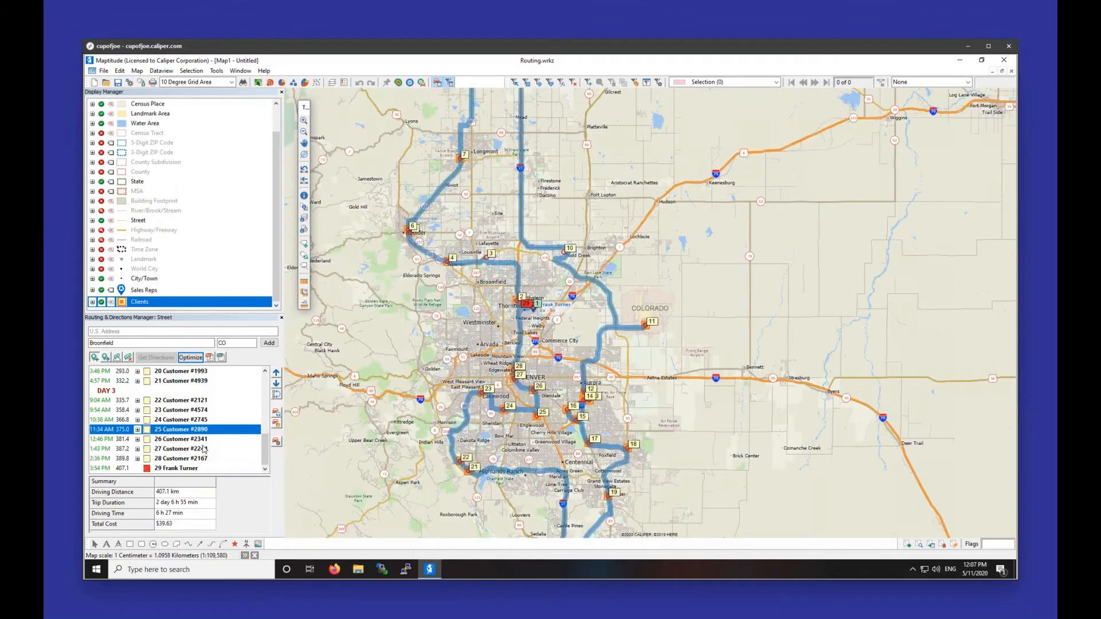
scroll(203, 450, "up", 8)
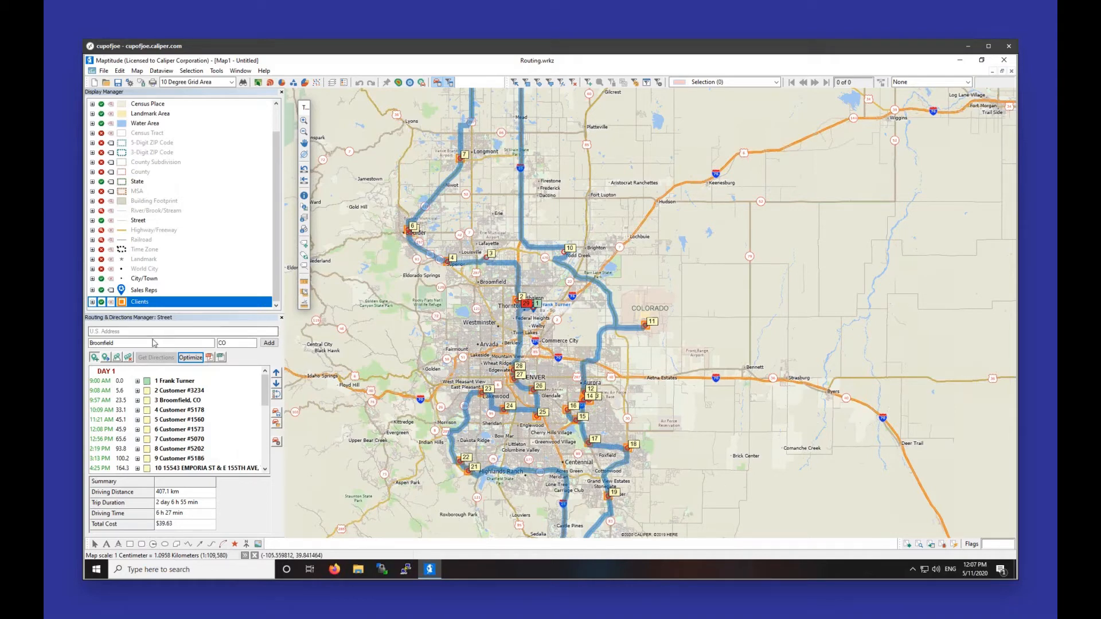
left_click_drag(139, 346, 82, 347)
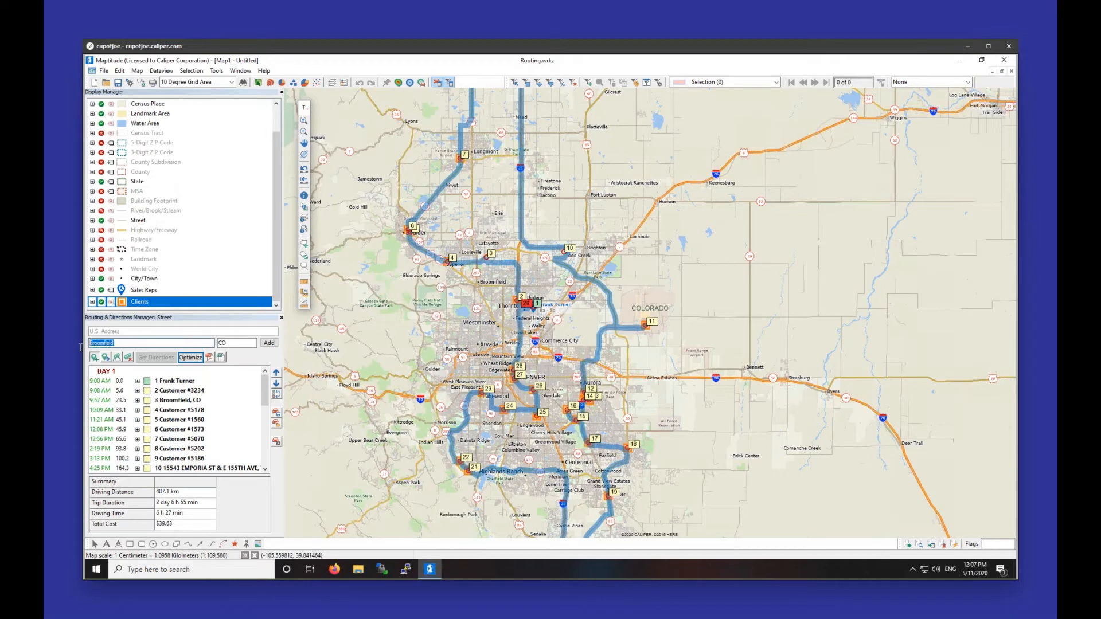
key("Delete")
key("Delete")
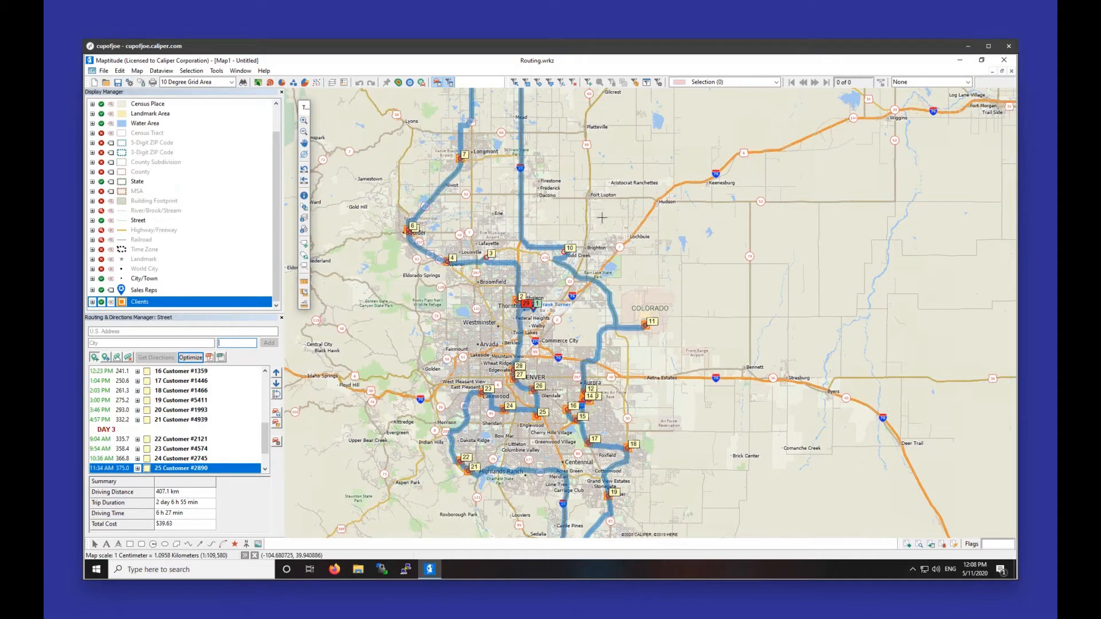
left_click(129, 359)
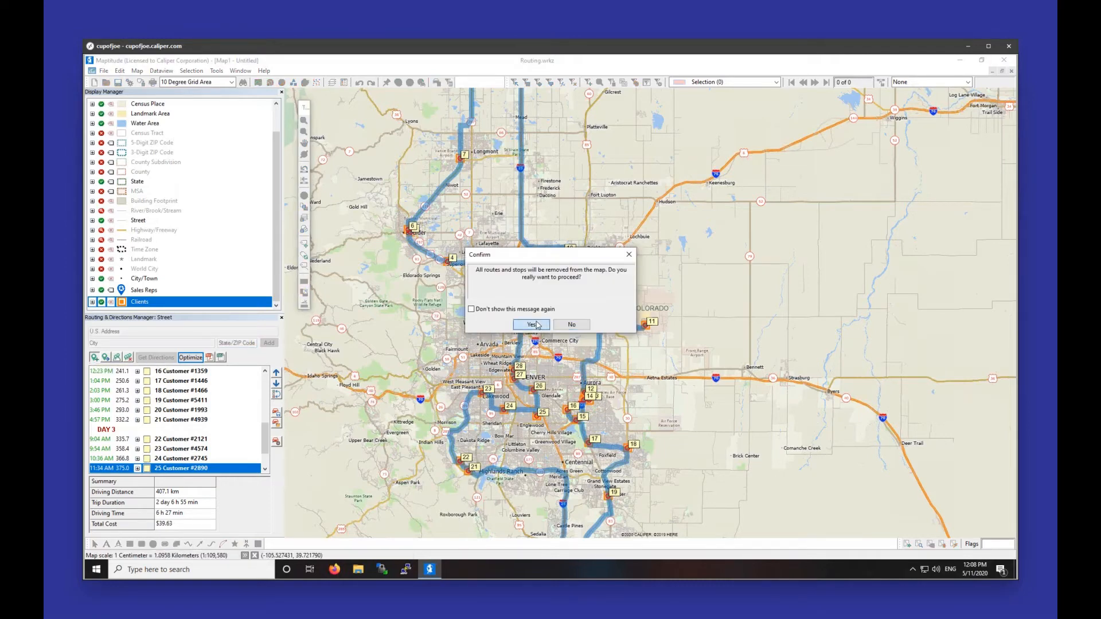
left_click(532, 324)
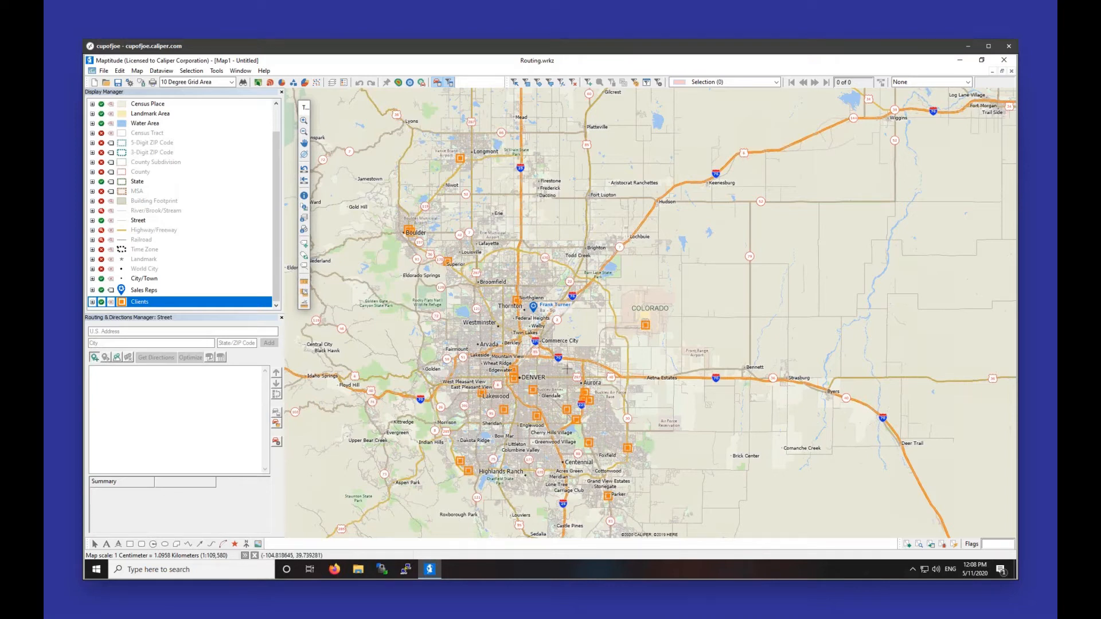
- Try to select the clients in Denver and its southern suburbs by drawing a polygon around them
left_click(552, 83)
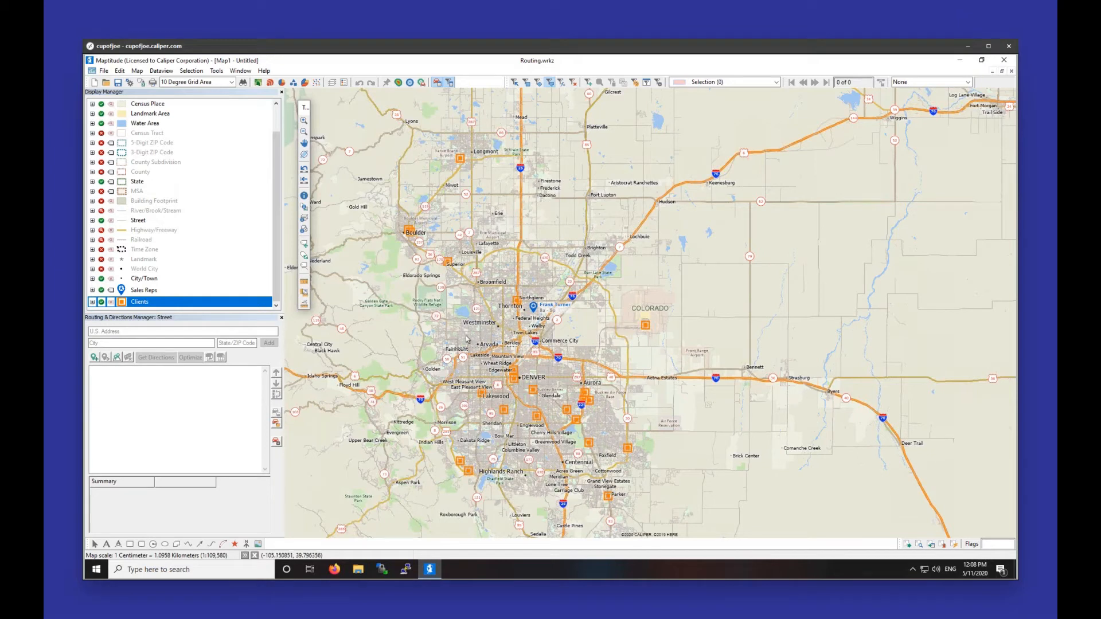
left_click(428, 390)
left_click(406, 472)
left_click(507, 513)
left_click(661, 495)
left_click(685, 402)
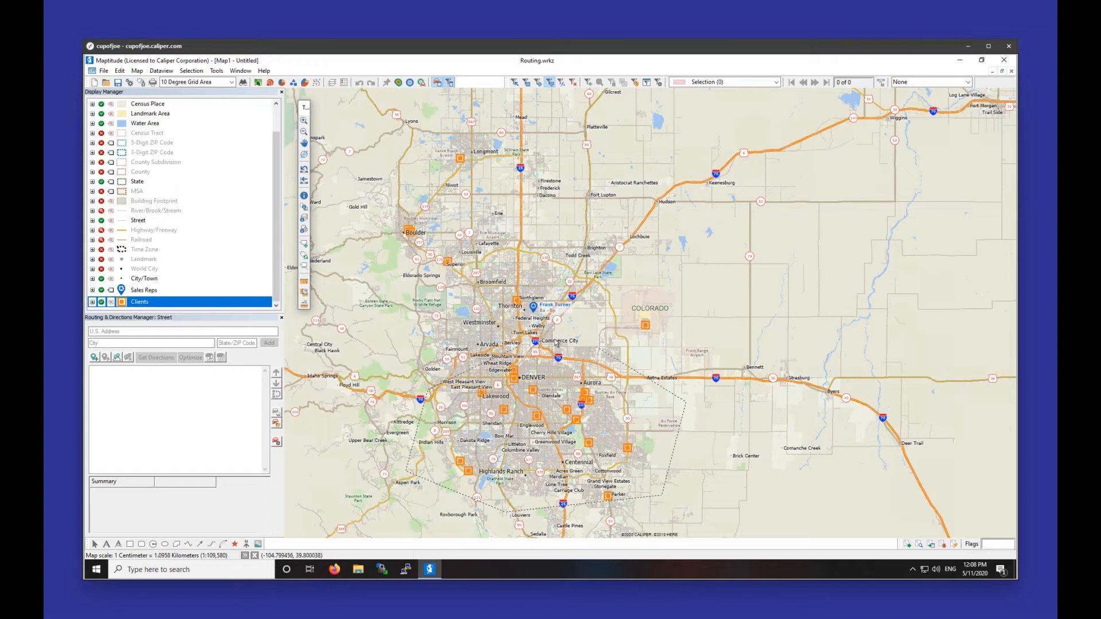
double_click(527, 345)
scroll(503, 319, "down", 1)
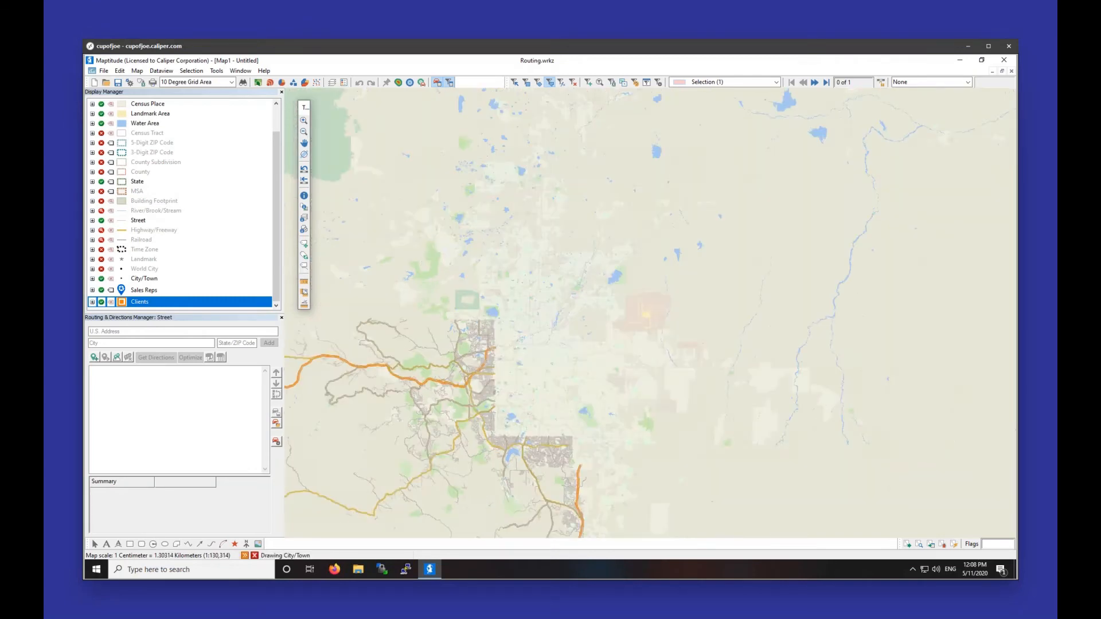
scroll(503, 319, "up", 1)
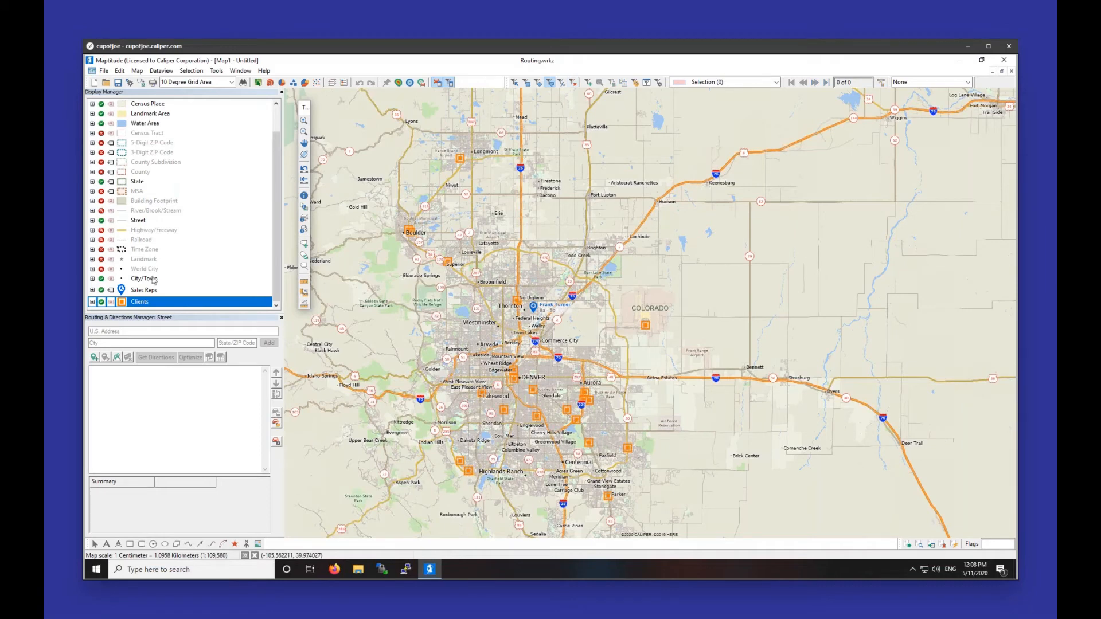
- Make Clients the working layer and select the clients in Denver and its southern suburbs with a polygon
right_click(144, 304)
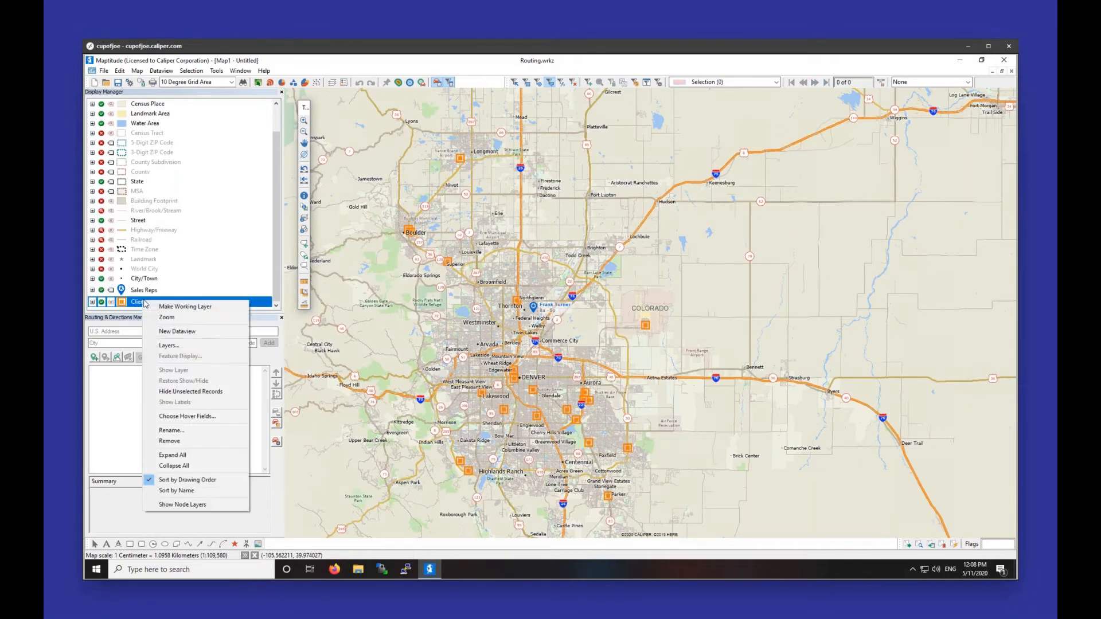
left_click(184, 307)
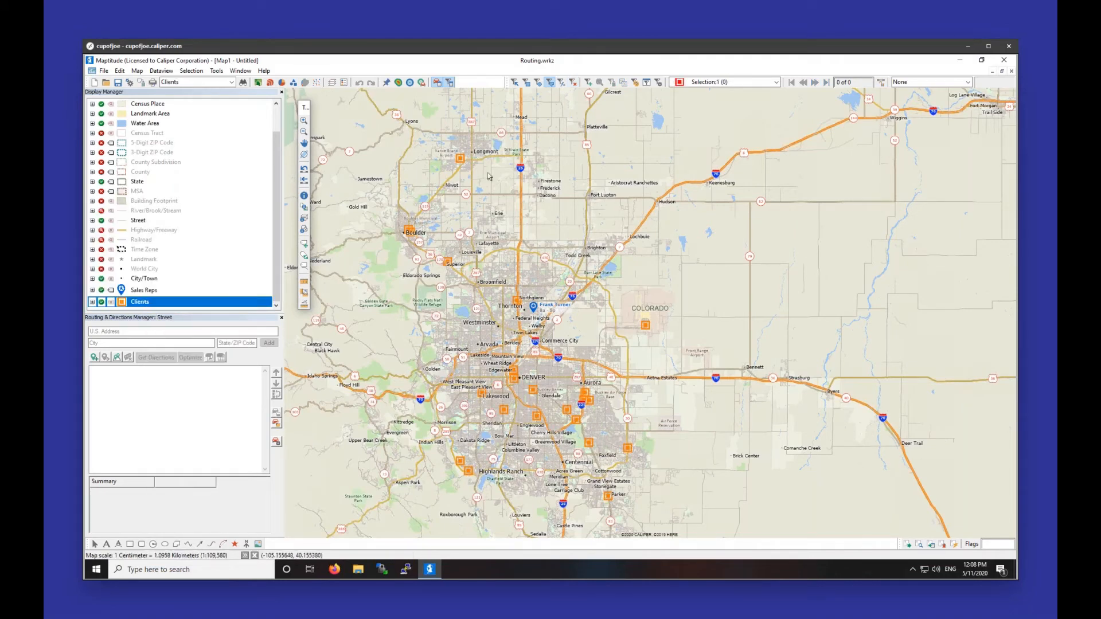
left_click(437, 346)
left_click(395, 403)
left_click(418, 463)
left_click(503, 511)
left_click(607, 526)
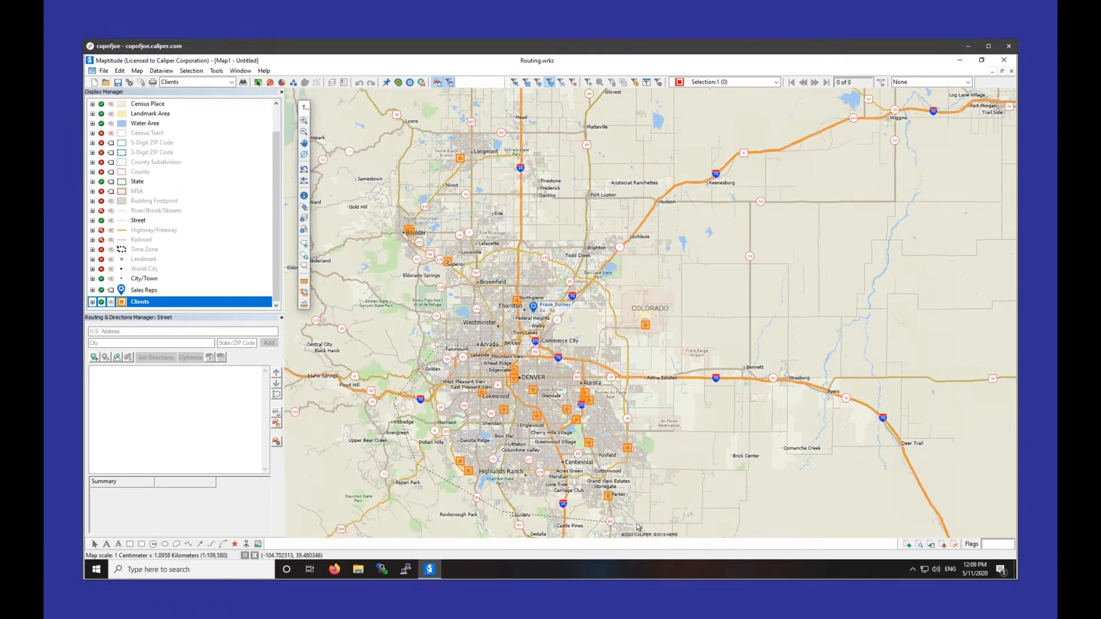
left_click(696, 459)
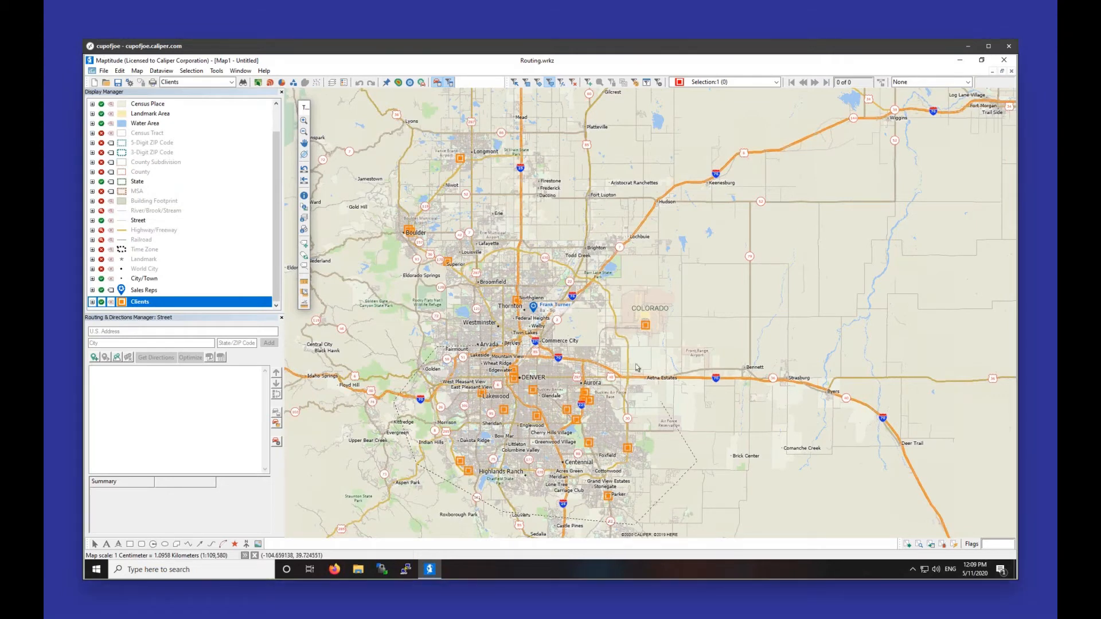
double_click(526, 341)
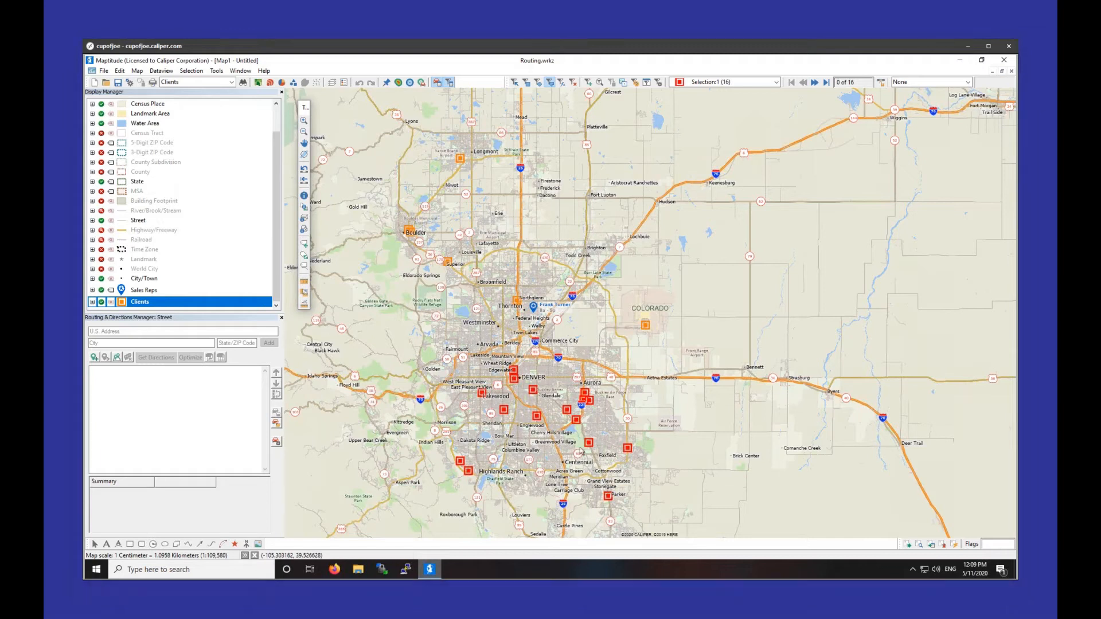
- Add route stops from the Clients layer using only the features in Selection:1, with [Customer Name] as the stop name
mouse_move(429, 570)
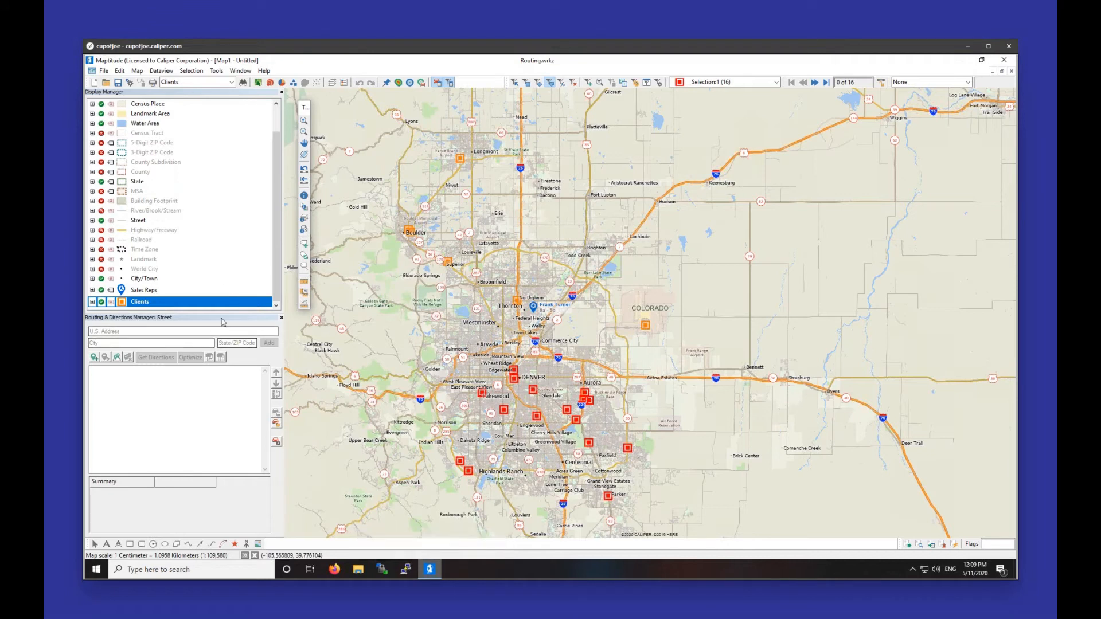
left_click(116, 358)
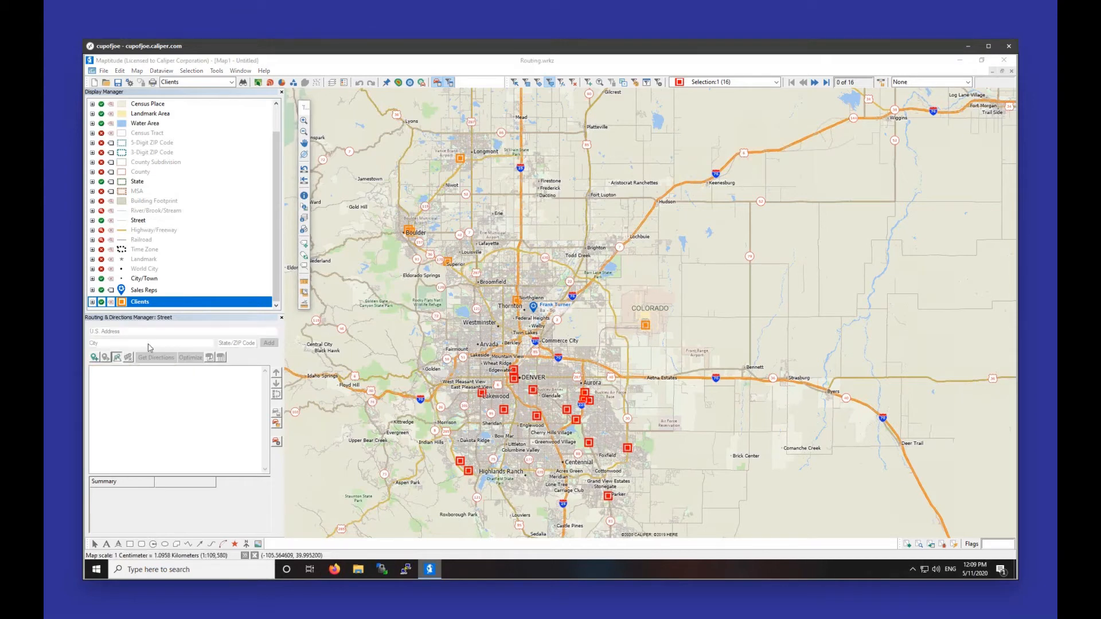
left_click(612, 268)
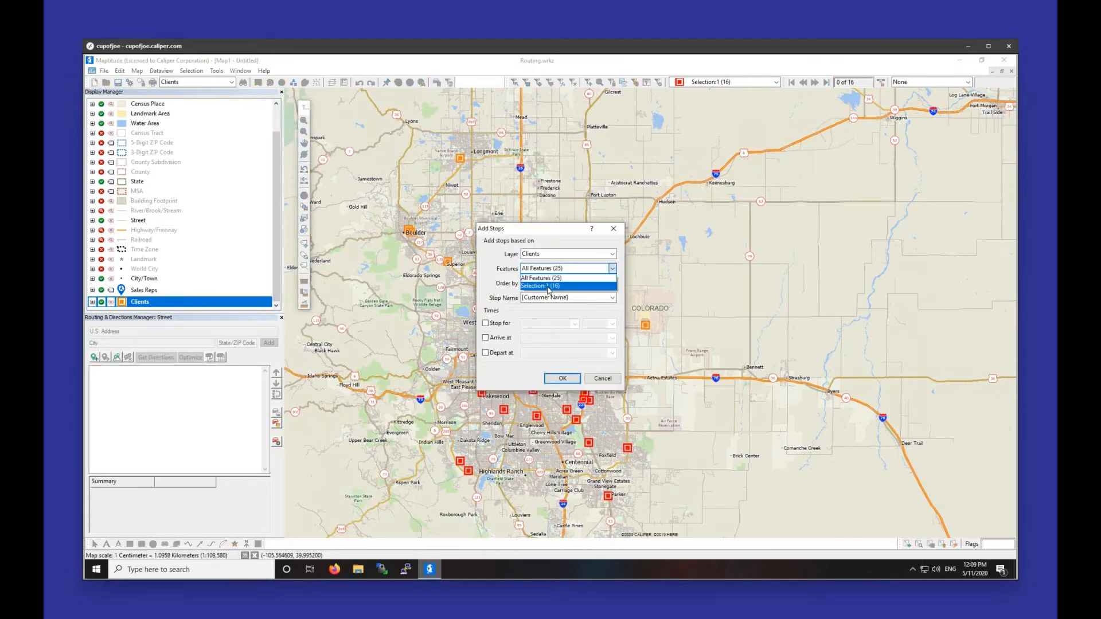
left_click(548, 286)
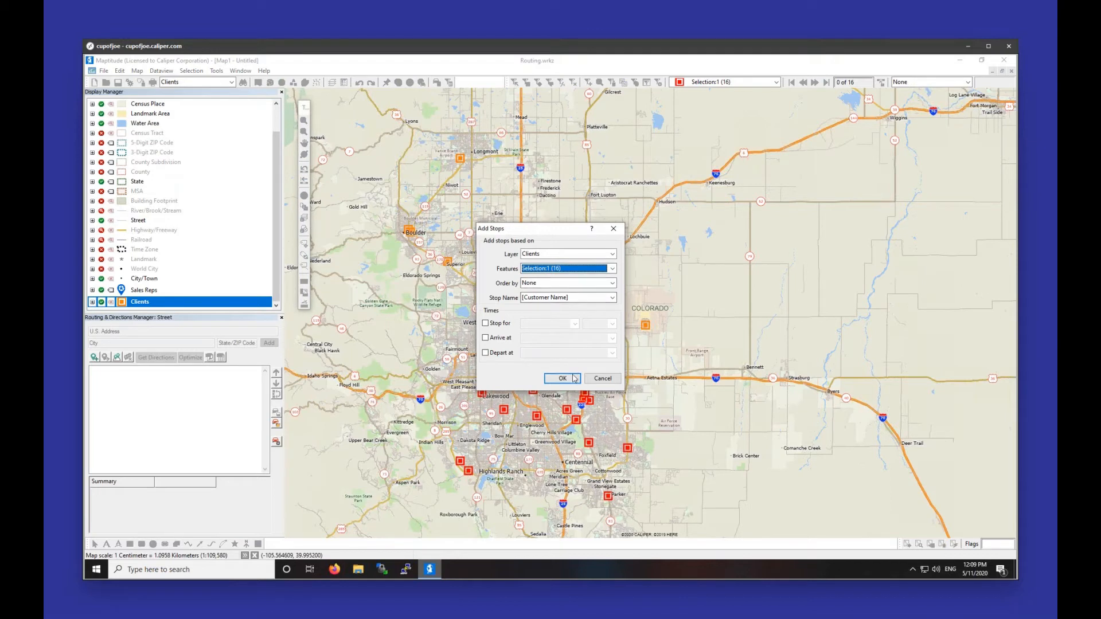
left_click(502, 325)
left_click(562, 378)
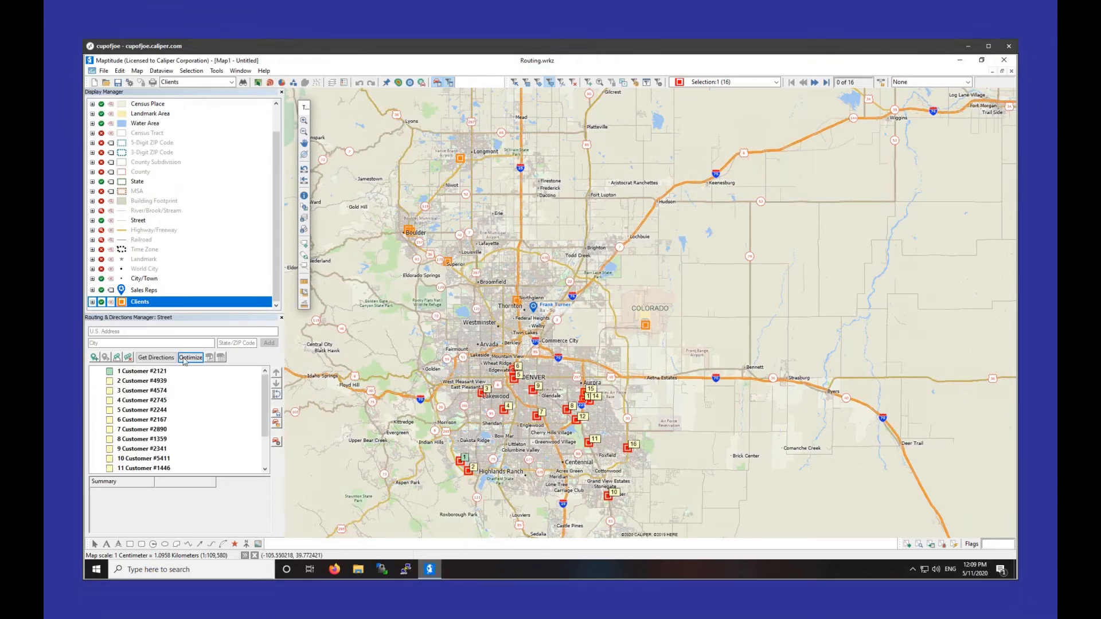
- Make Sales Reps the working layer and add all its features as route stops, using the Rep field as the stop name
left_click(154, 293)
right_click(154, 296)
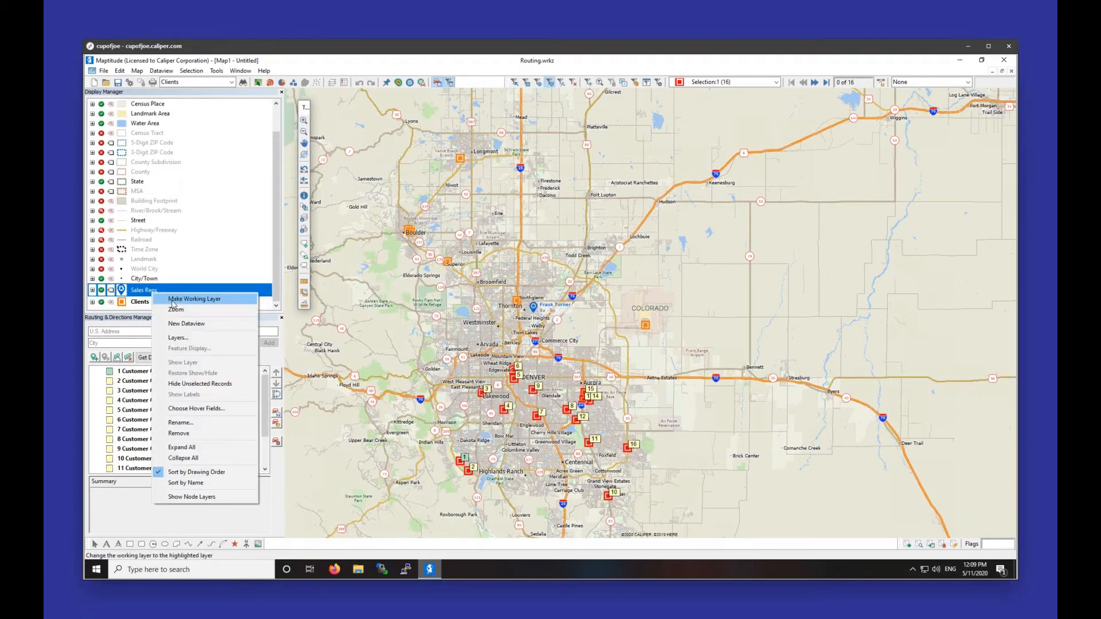
left_click(172, 302)
left_click(117, 357)
left_click(564, 269)
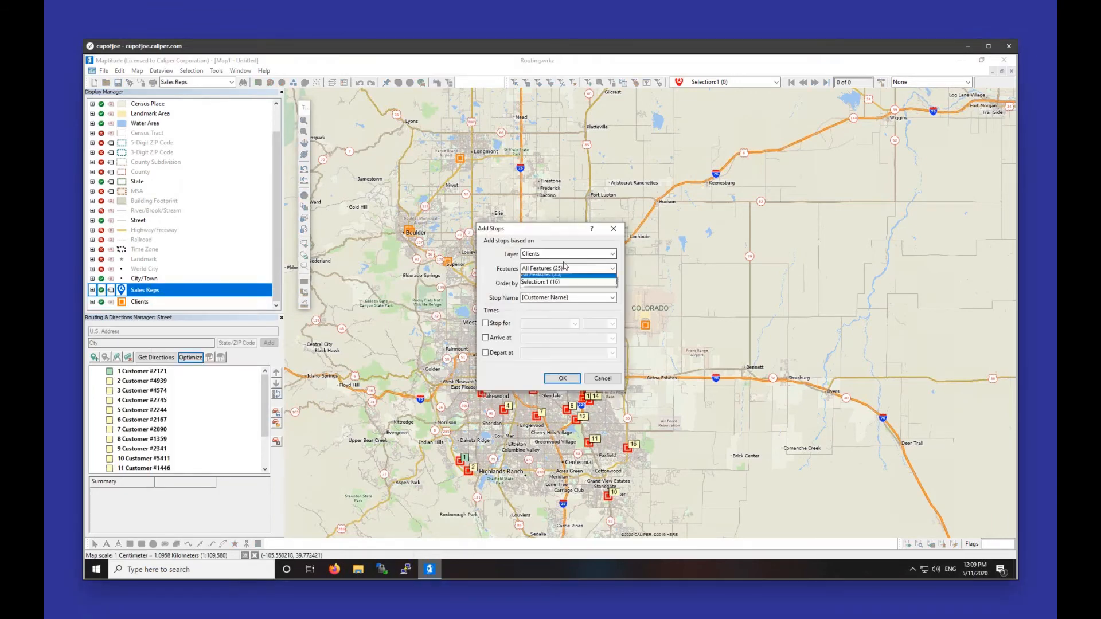
left_click(564, 256)
left_click(565, 256)
left_click(555, 272)
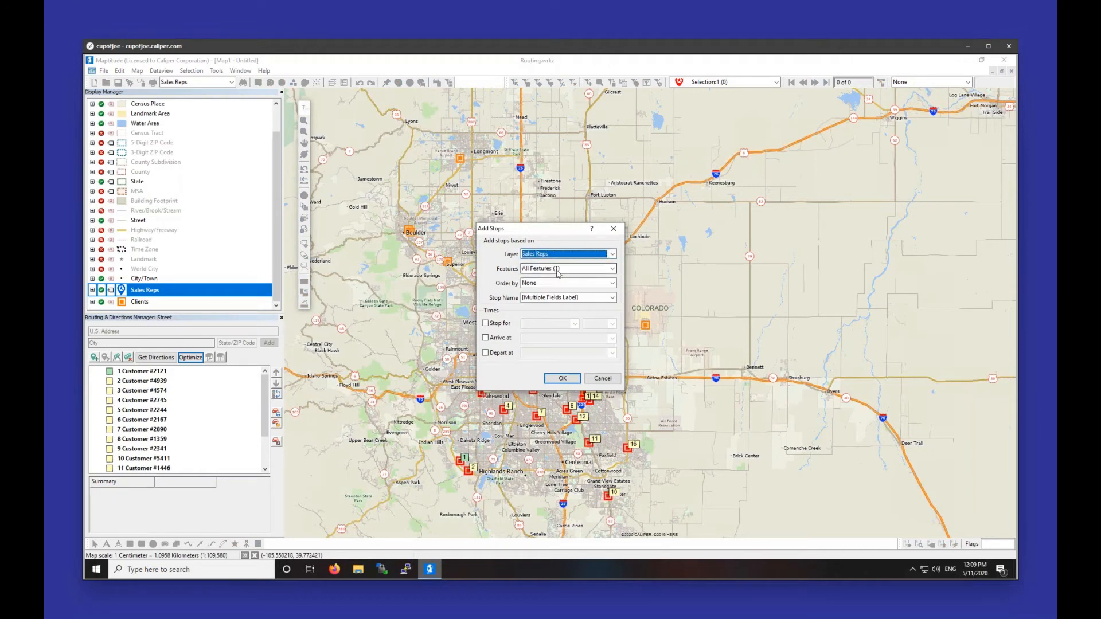
left_click(545, 297)
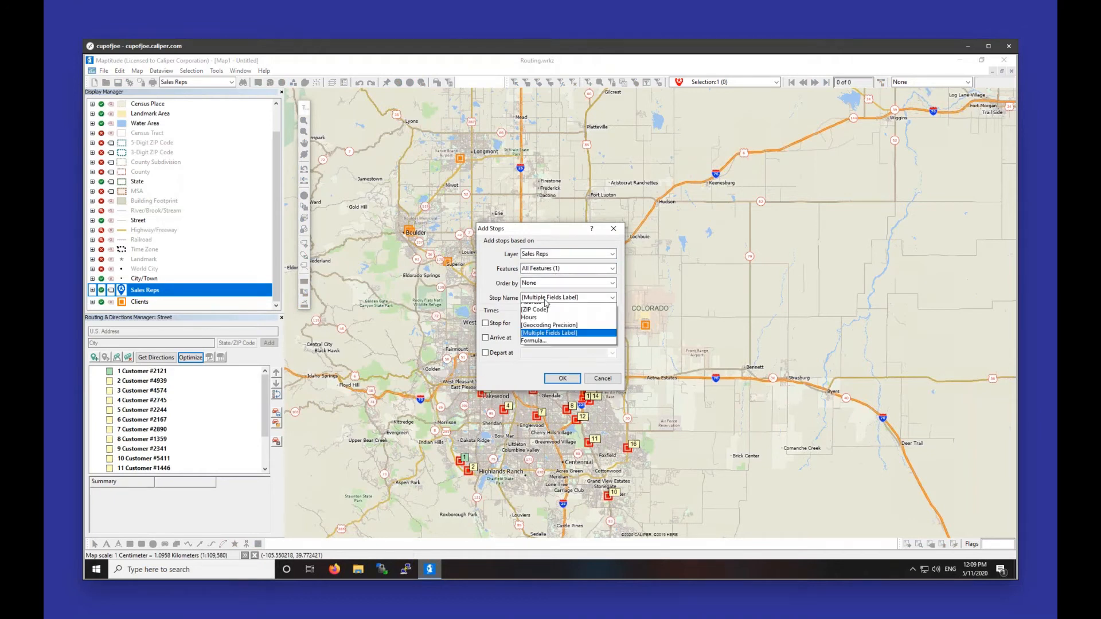
left_click(543, 322)
left_click(556, 378)
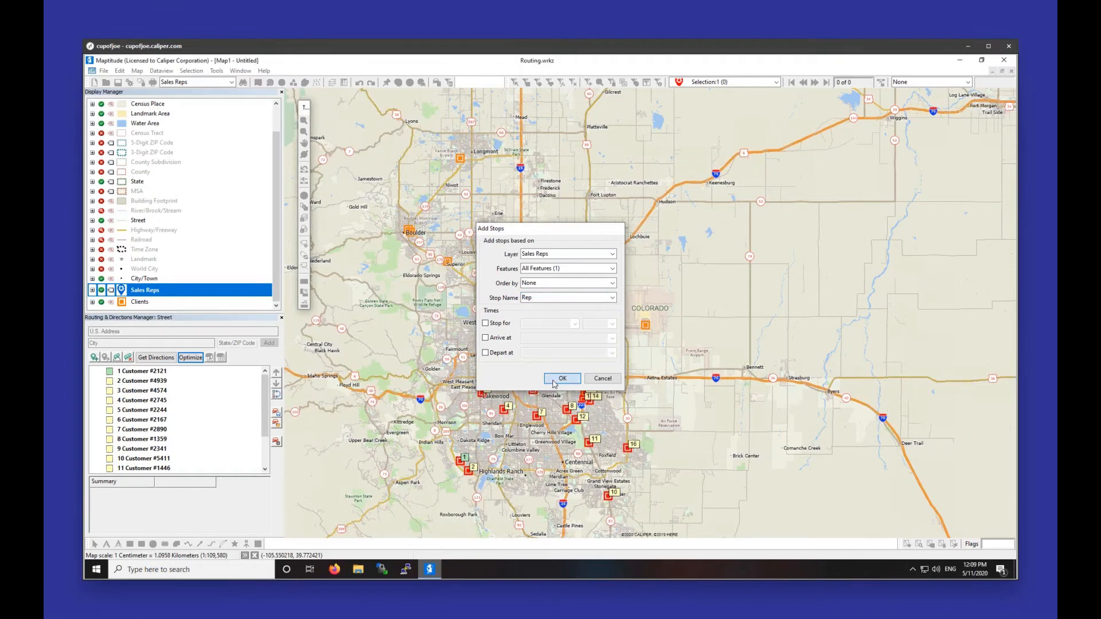
- Choose the sales rep's stop as both the start and the end of the route, and optimize the stop order
scroll(194, 409, "down", 2)
right_click(142, 469)
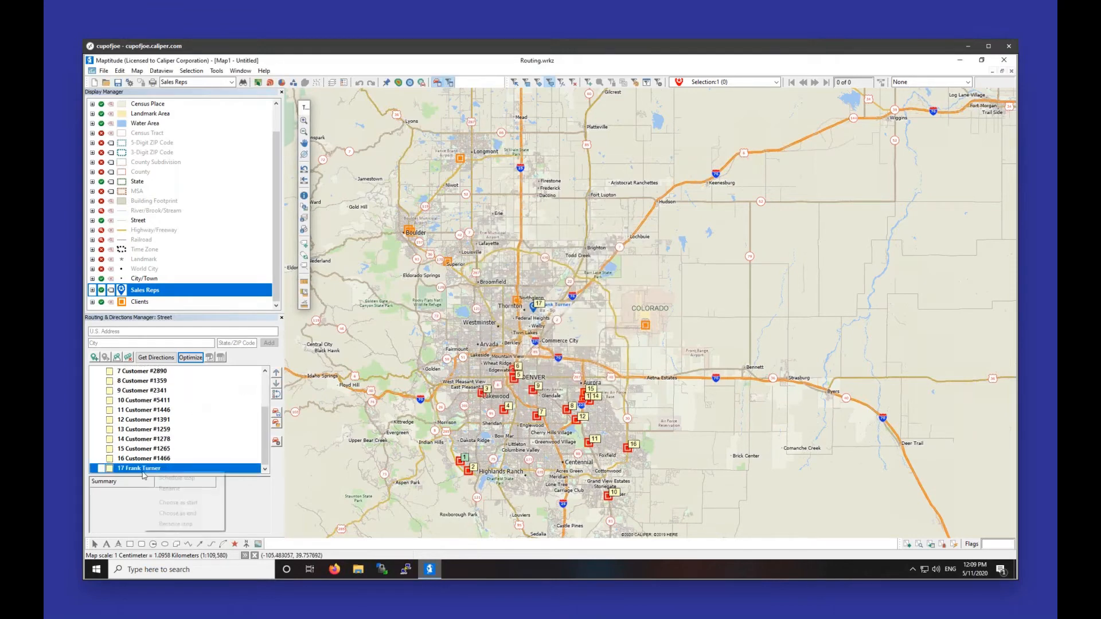
left_click(168, 503)
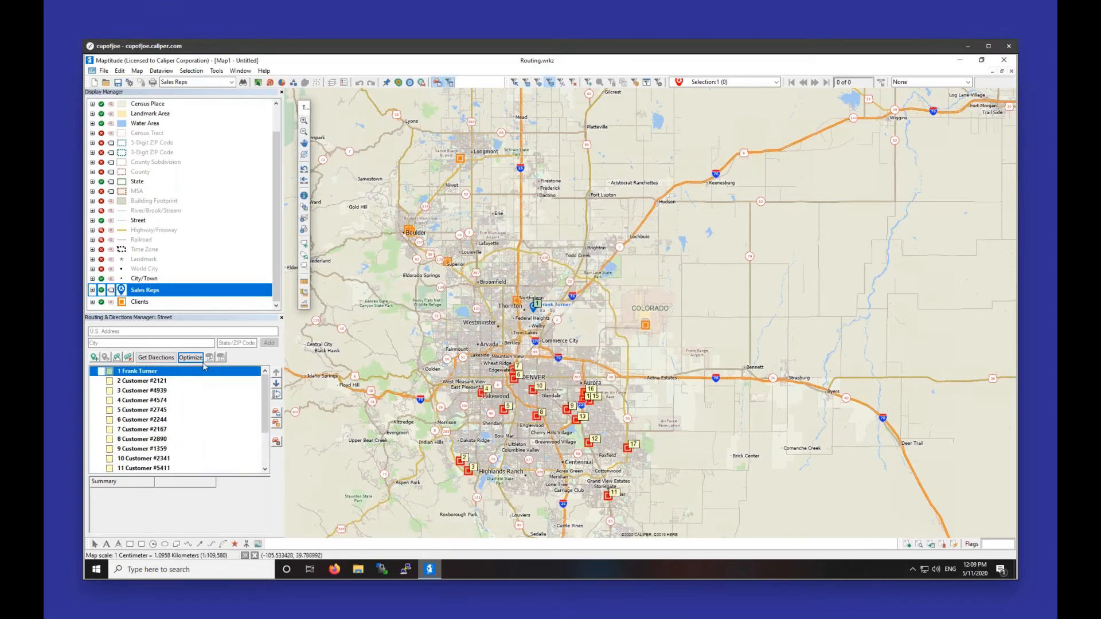
right_click(150, 372)
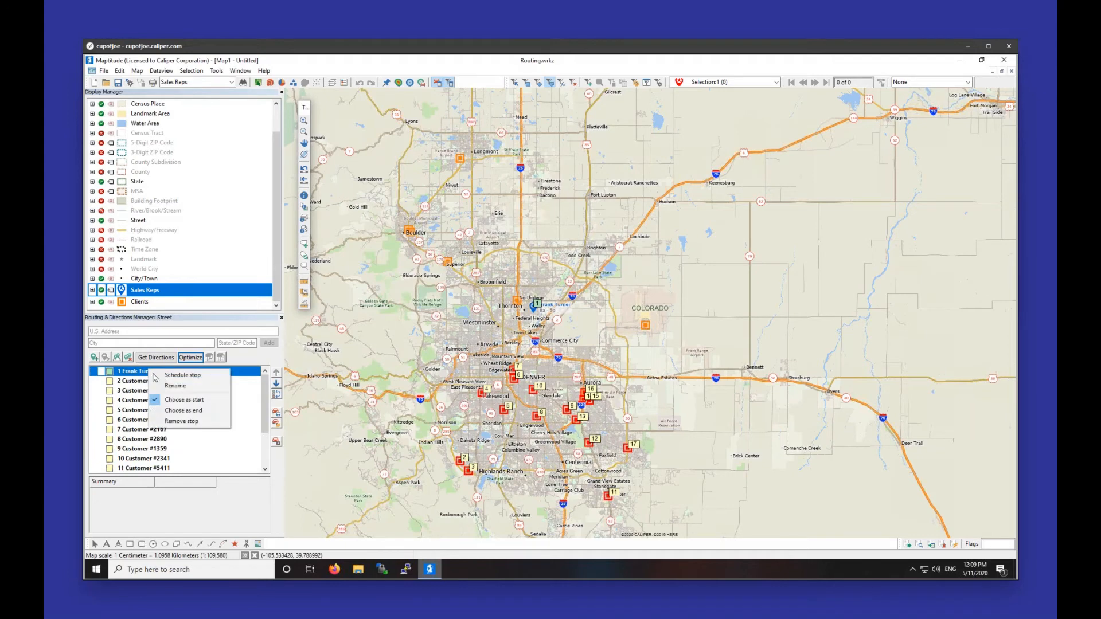
left_click(184, 410)
left_click(573, 332)
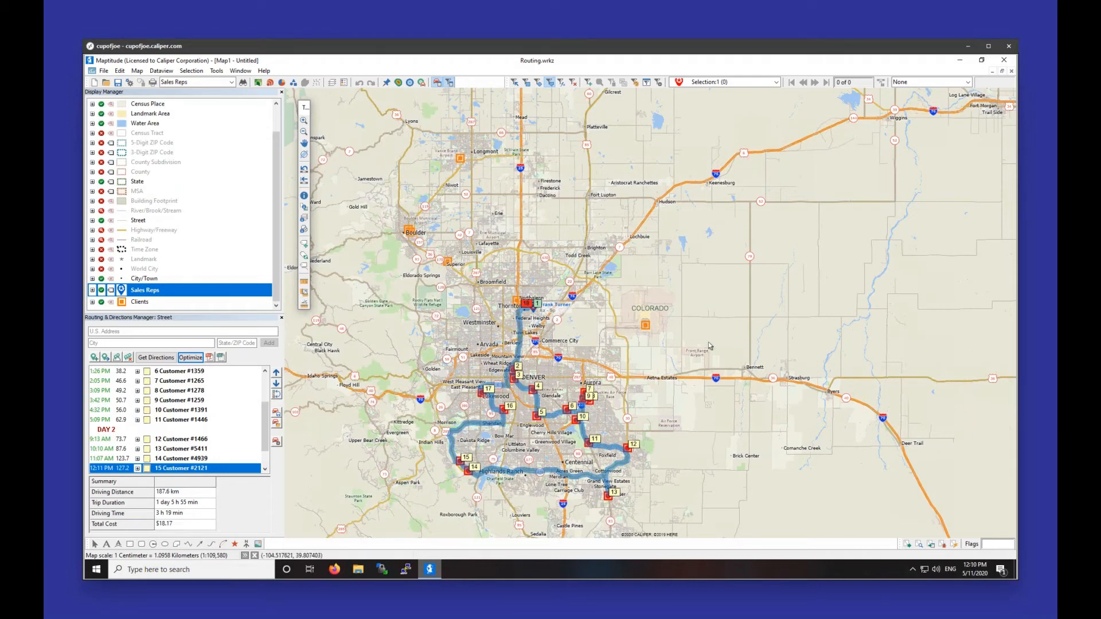
mouse_move(709, 346)
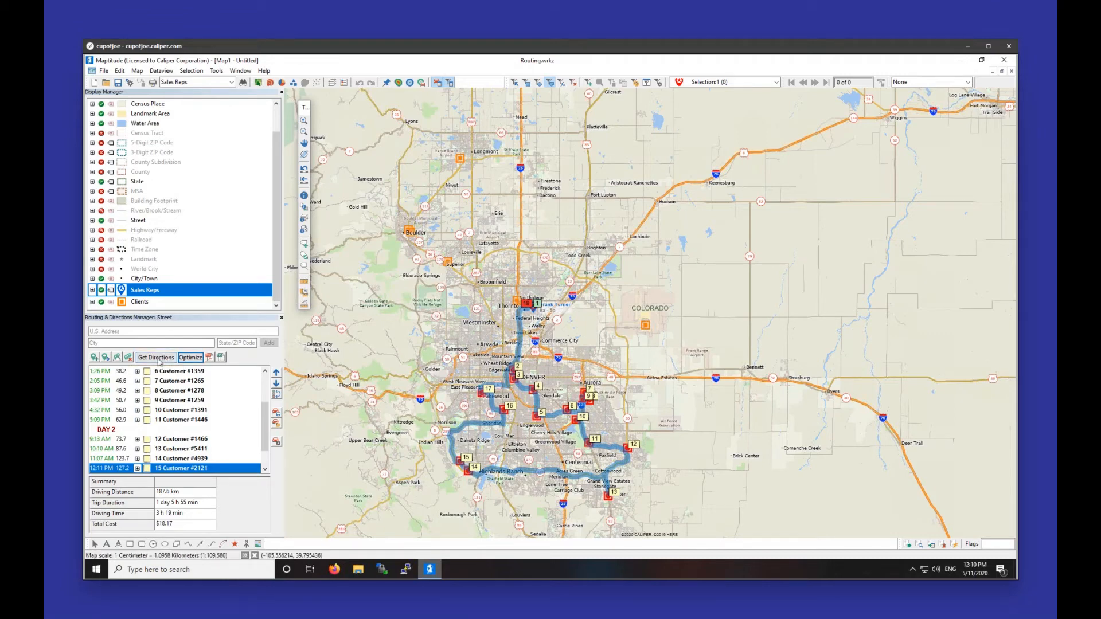
left_click(189, 357)
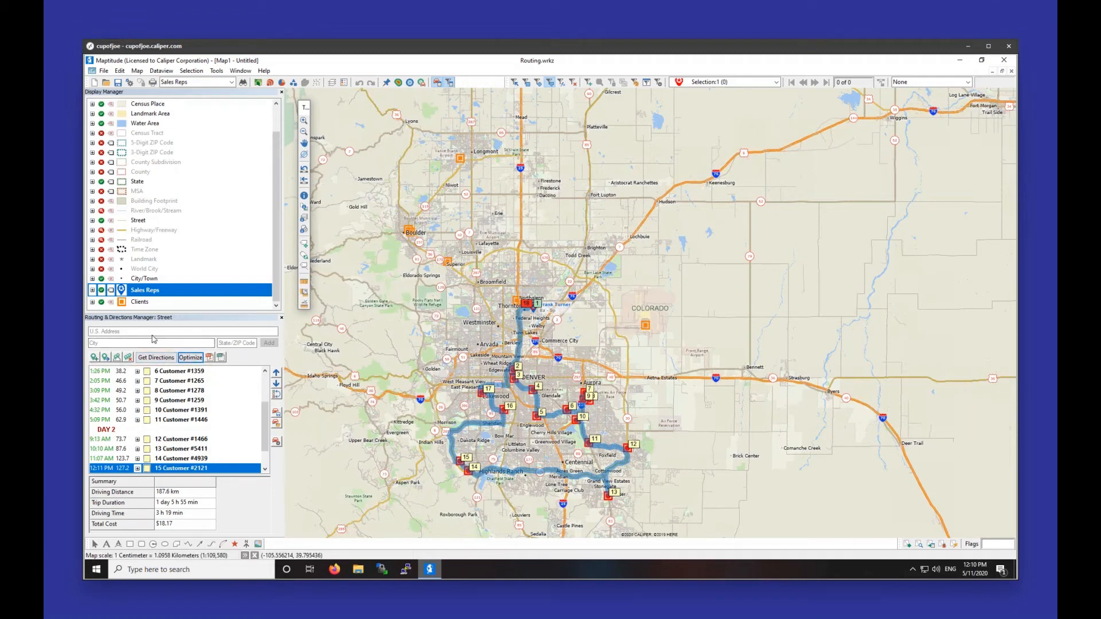
- Generate the PDF report of the route directions, examine its Route Summary on the last pages, and close the report
left_click(211, 358)
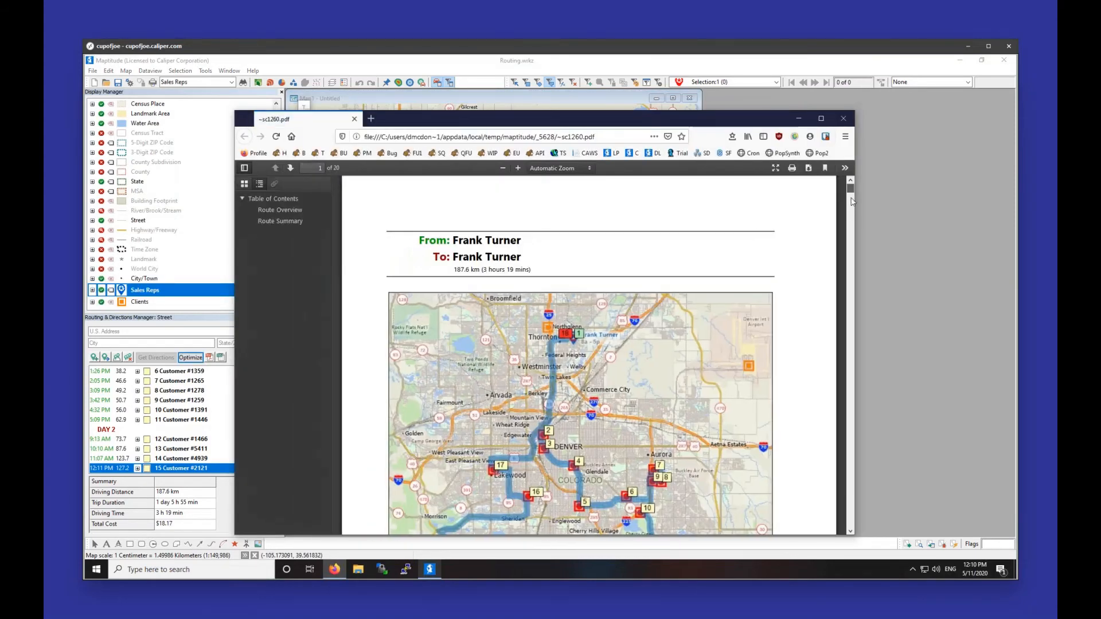
left_click_drag(854, 195, 845, 536)
scroll(527, 298, "up", 3)
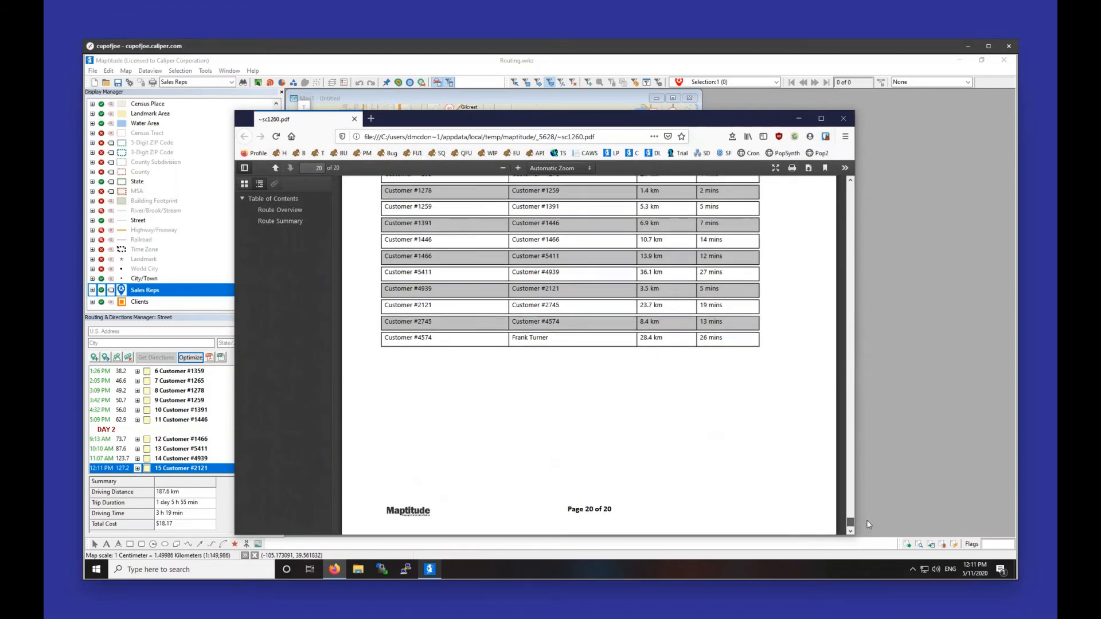
scroll(527, 298, "up", 4)
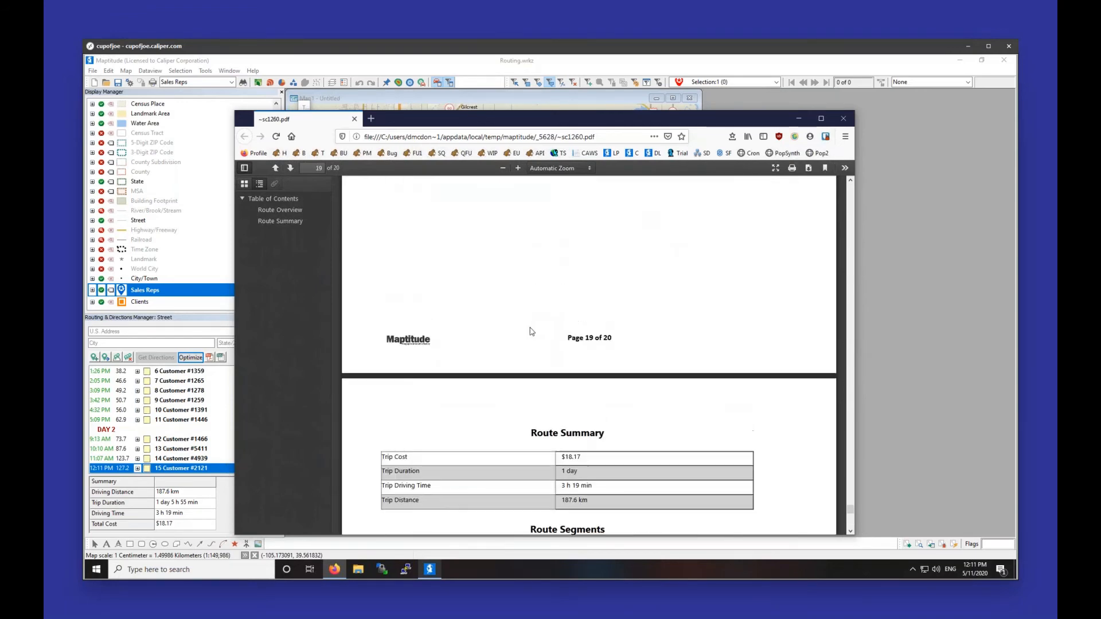
left_click(843, 119)
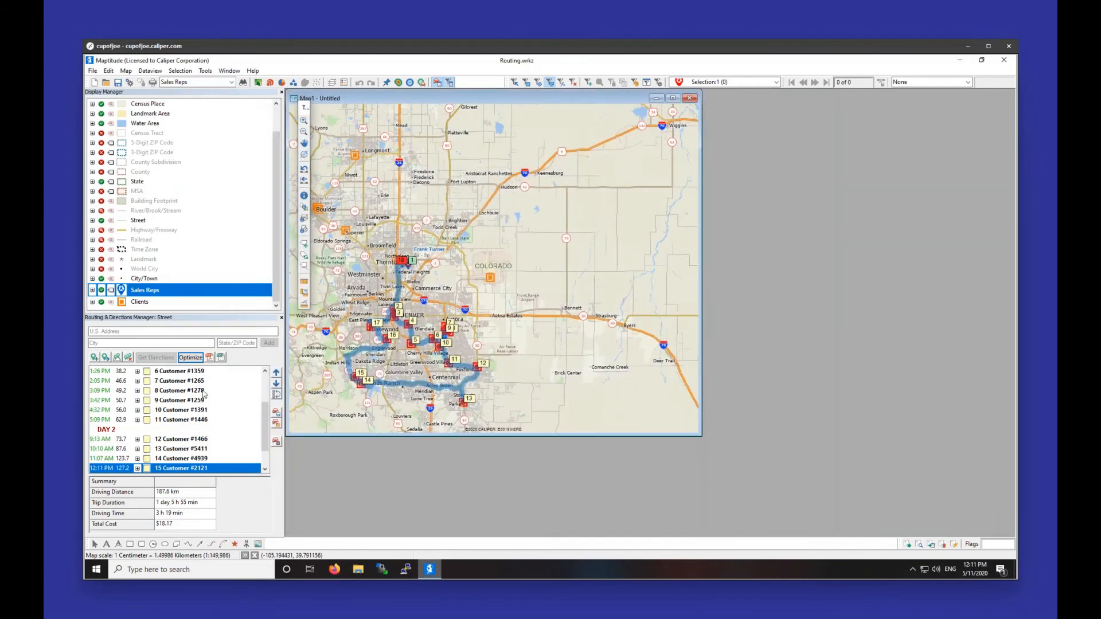
- Export the route directions to the Excel worksheet Directions.xlsx, examine its name, time, distance, coordinate and day columns, and close the workbook
left_click(220, 358)
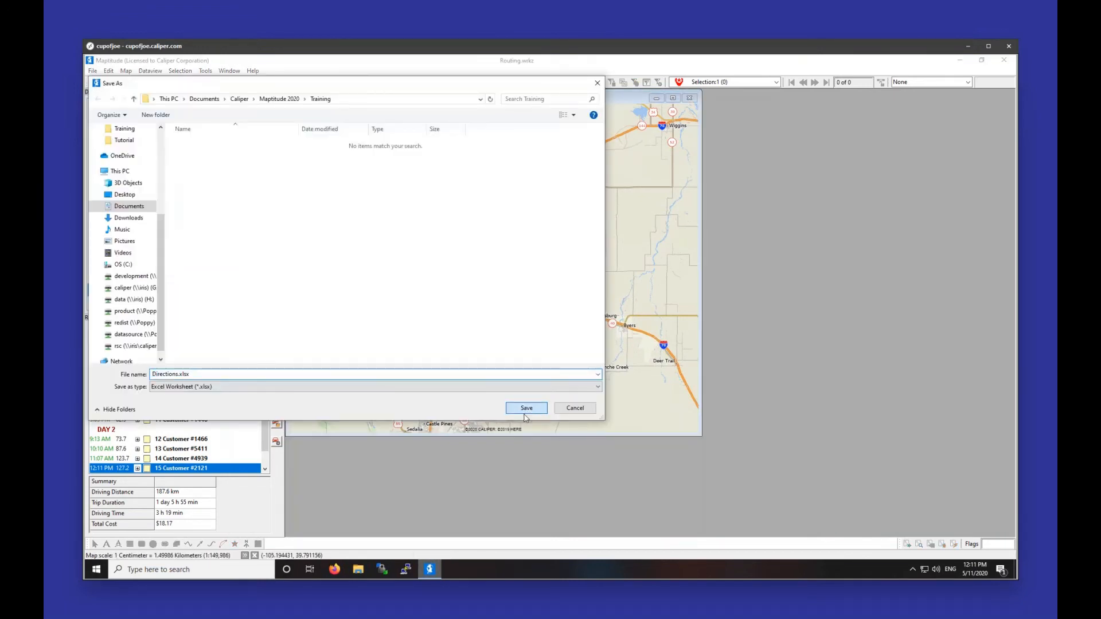
left_click(526, 409)
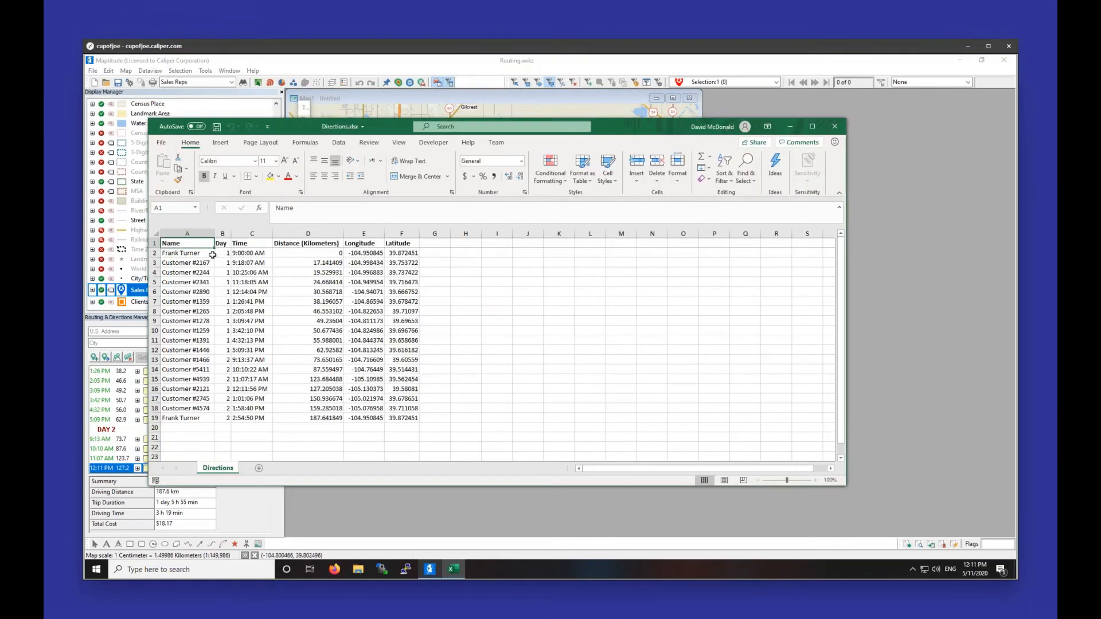
left_click(198, 263)
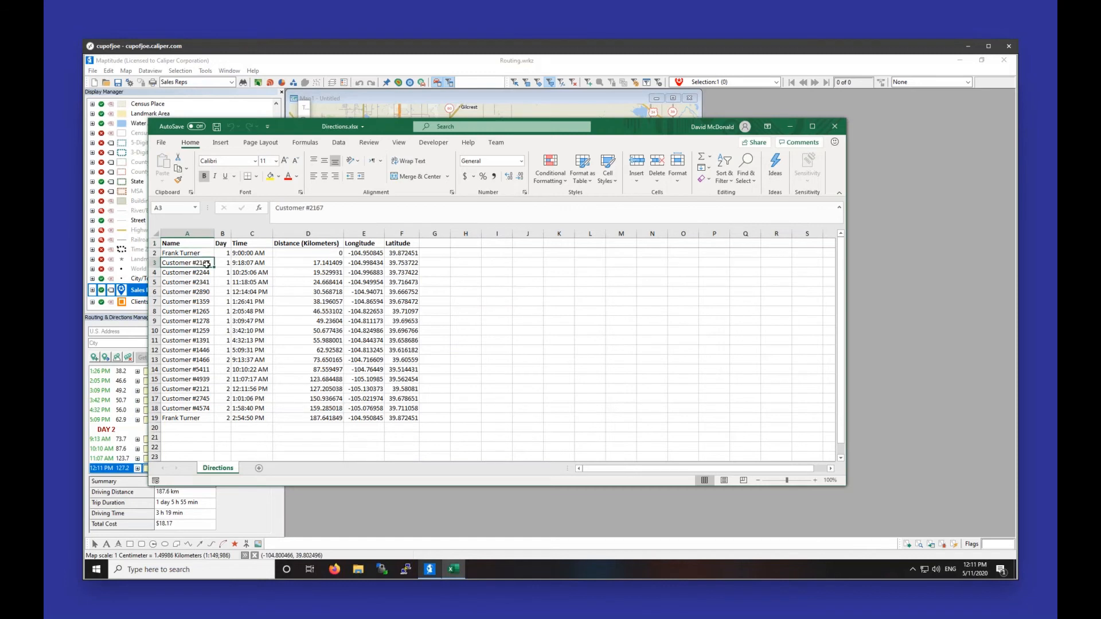
left_click(255, 262)
left_click_drag(325, 263, 319, 416)
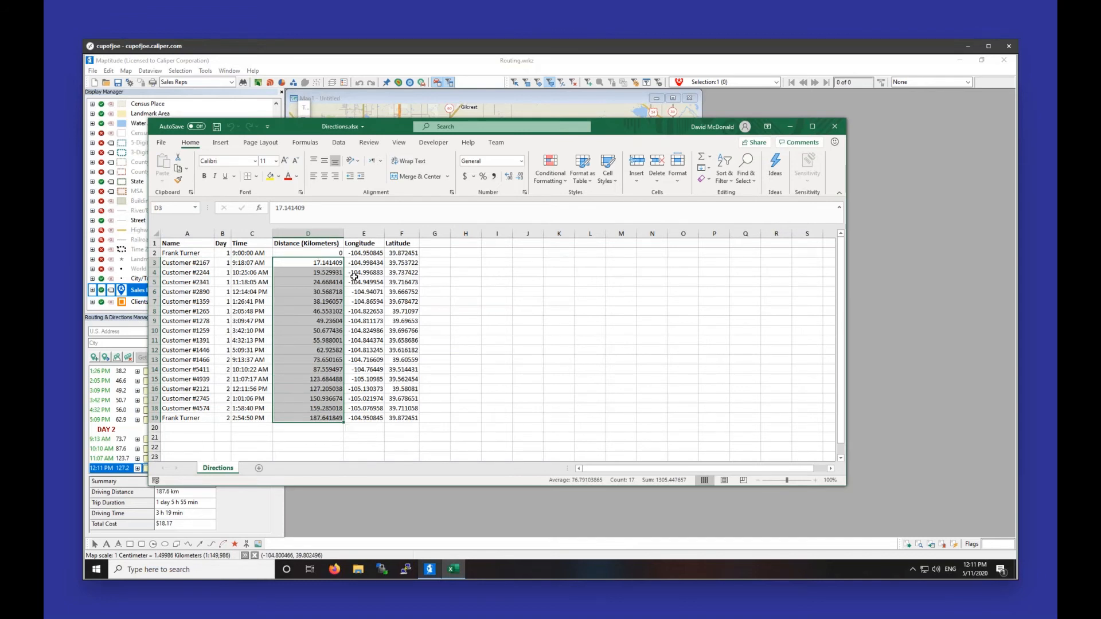
left_click_drag(364, 254, 409, 419)
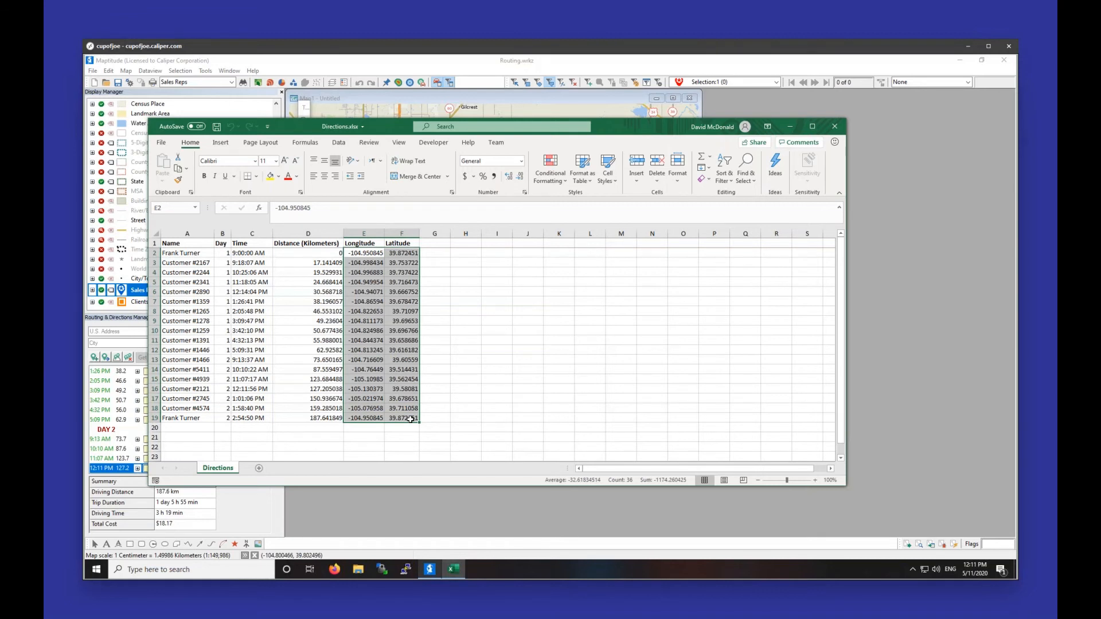
left_click(223, 233)
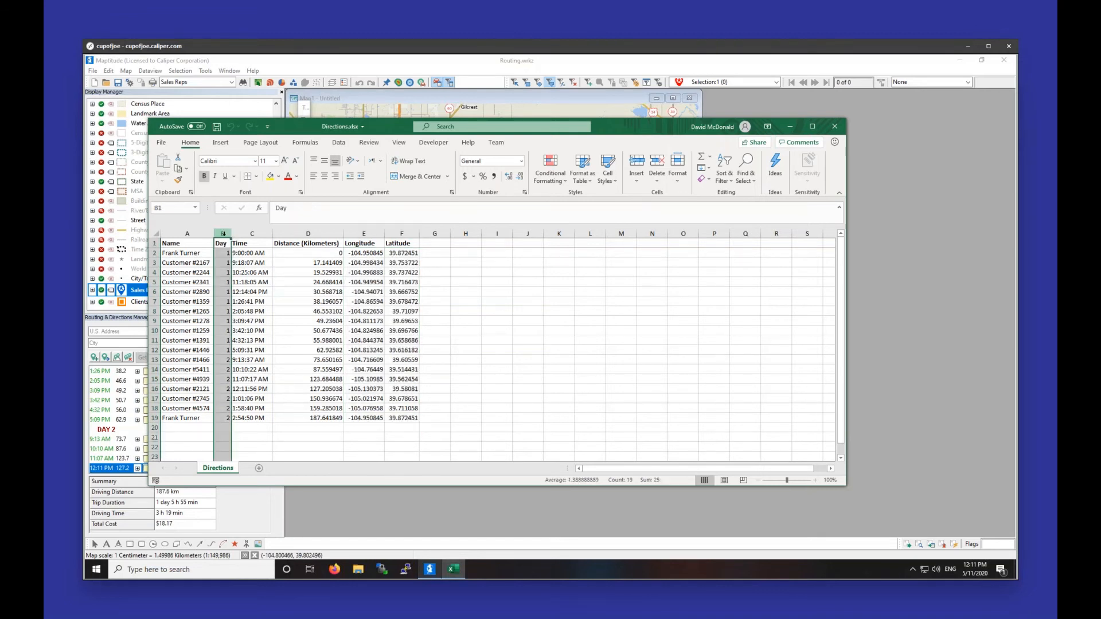
left_click_drag(222, 256, 230, 422)
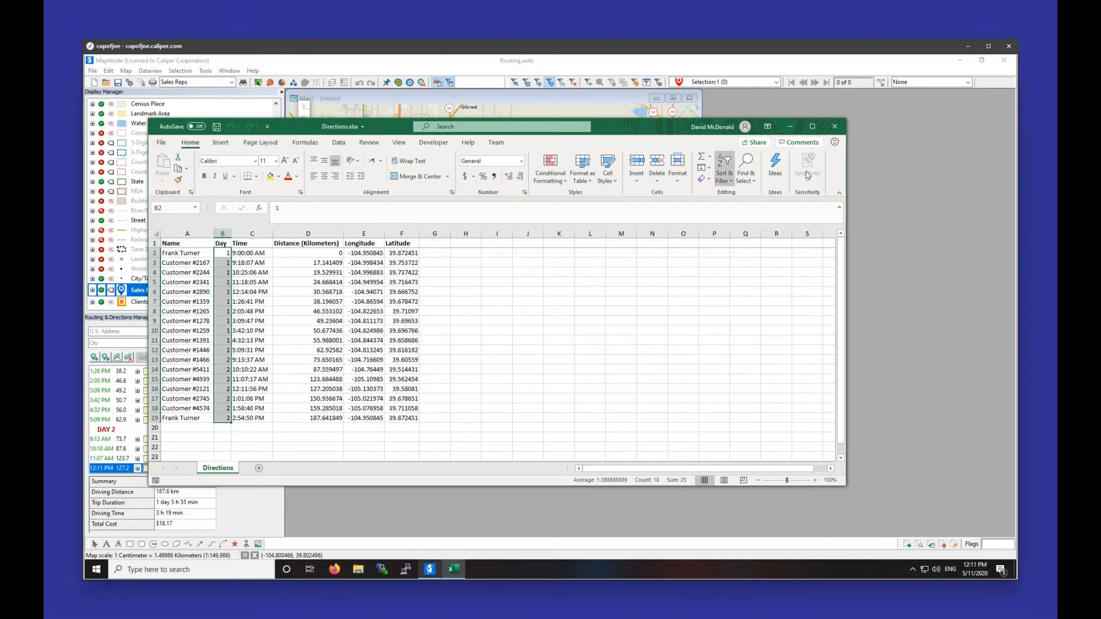
left_click(834, 126)
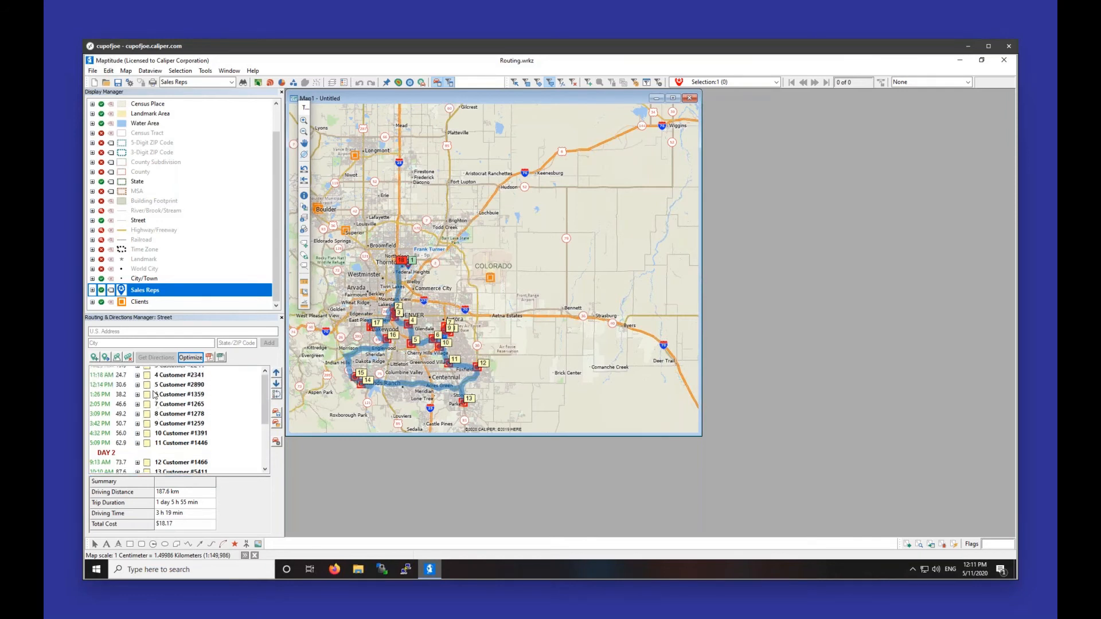
- Move stop 2 down one place and stop 4 down to position 13, recalculate the directions, and review the two-day stop list
scroll(156, 399, "up", 2)
scroll(156, 398, "down", 4)
scroll(160, 398, "up", 4)
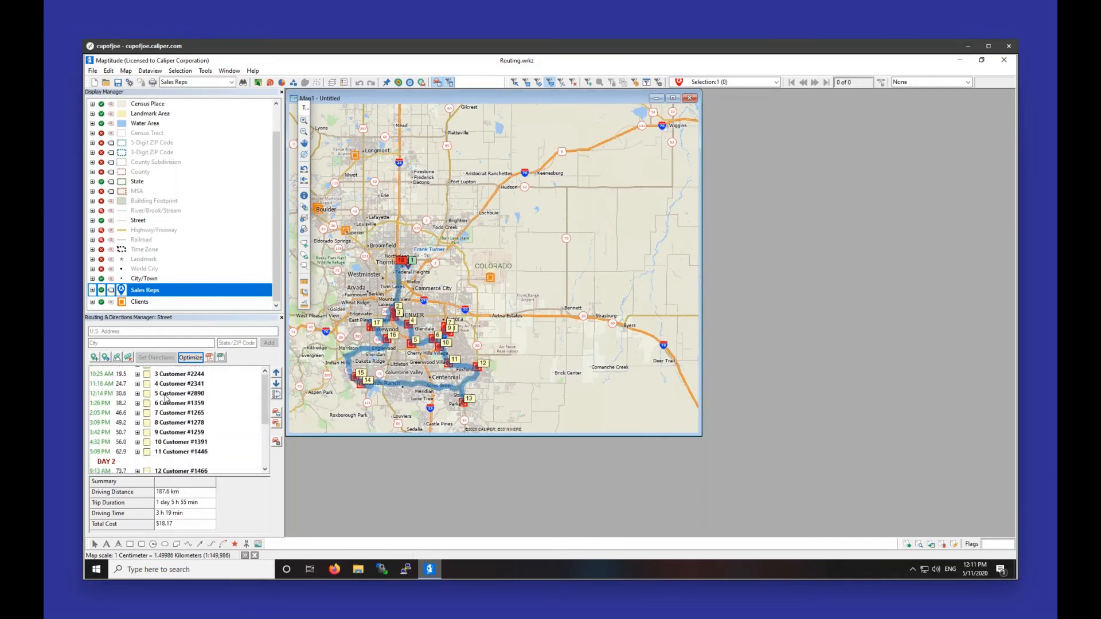
left_click(186, 394)
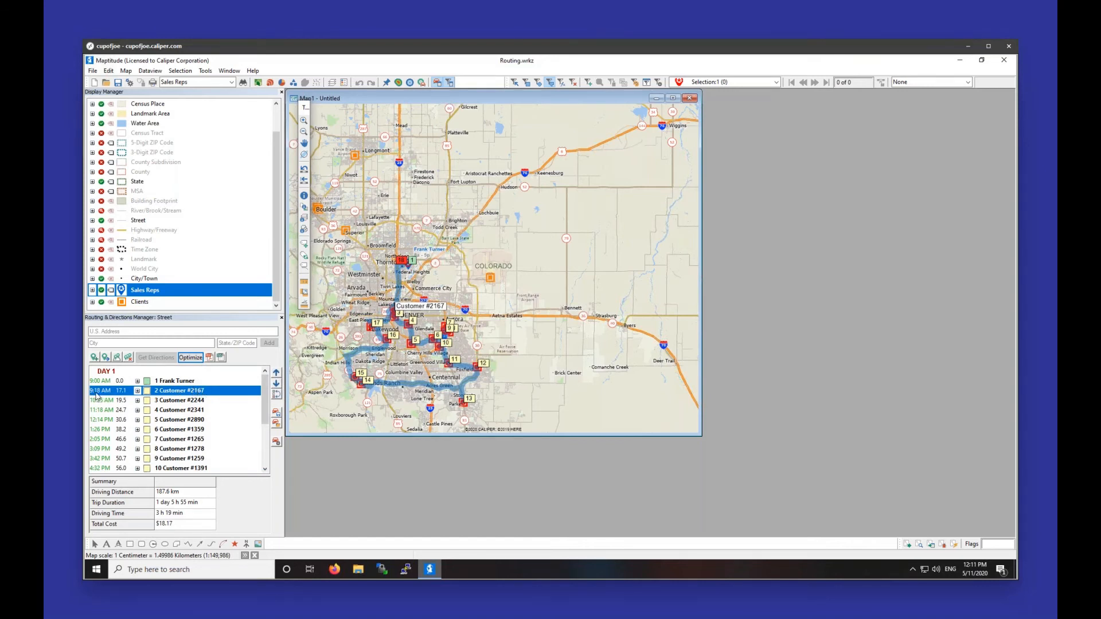
left_click(276, 385)
left_click(276, 386)
left_click(276, 385)
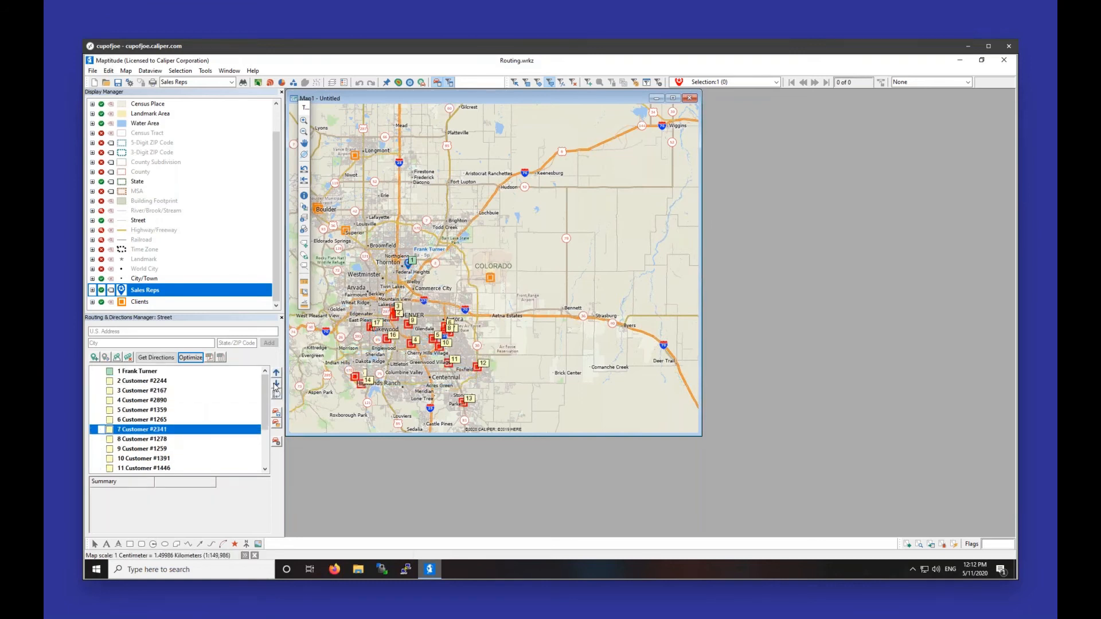
left_click(276, 386)
left_click(276, 385)
left_click(276, 386)
left_click(275, 385)
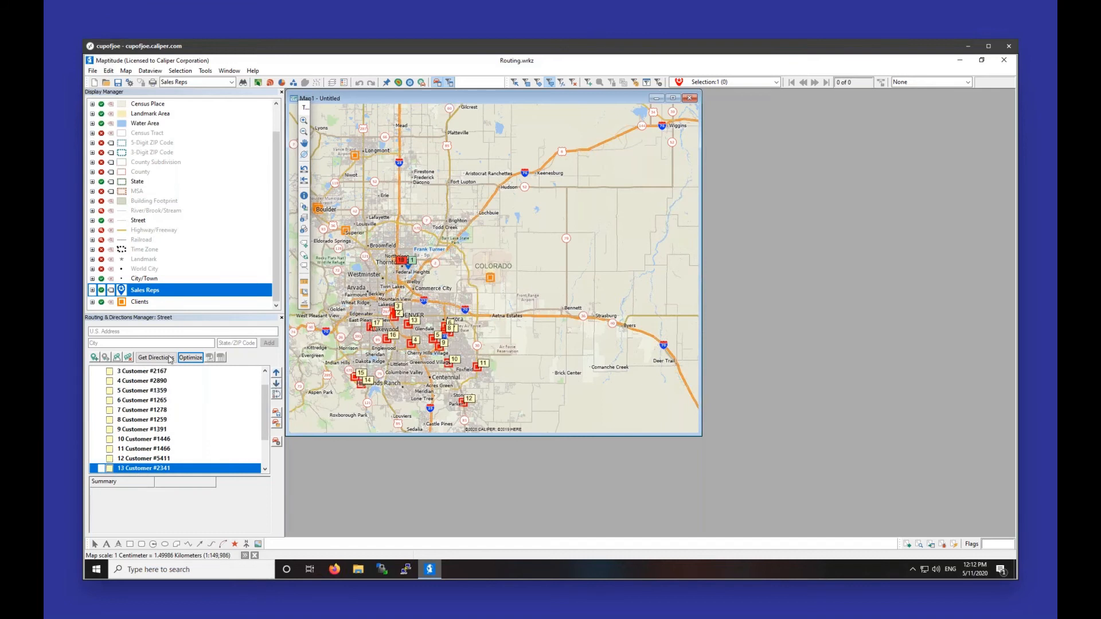
left_click(144, 358)
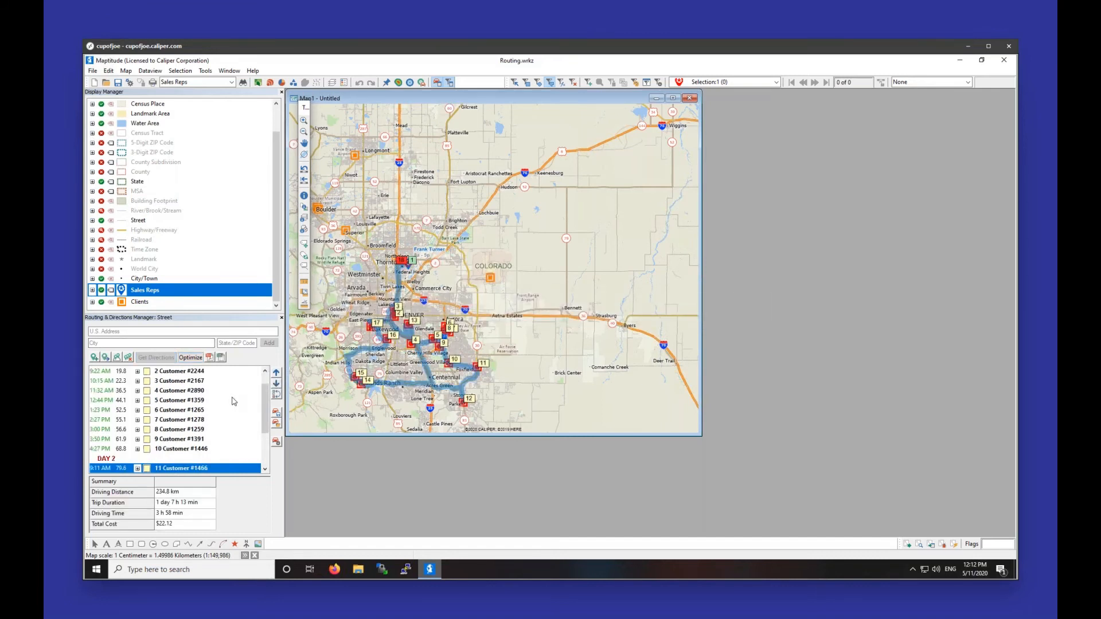
scroll(232, 400, "down", 3)
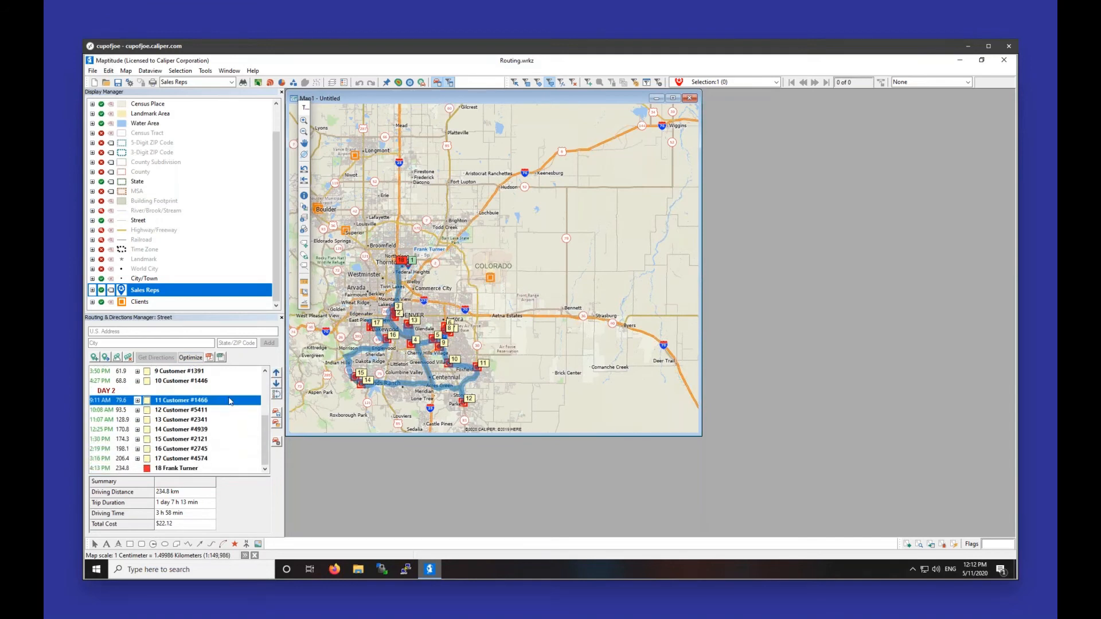
scroll(229, 401, "up", 4)
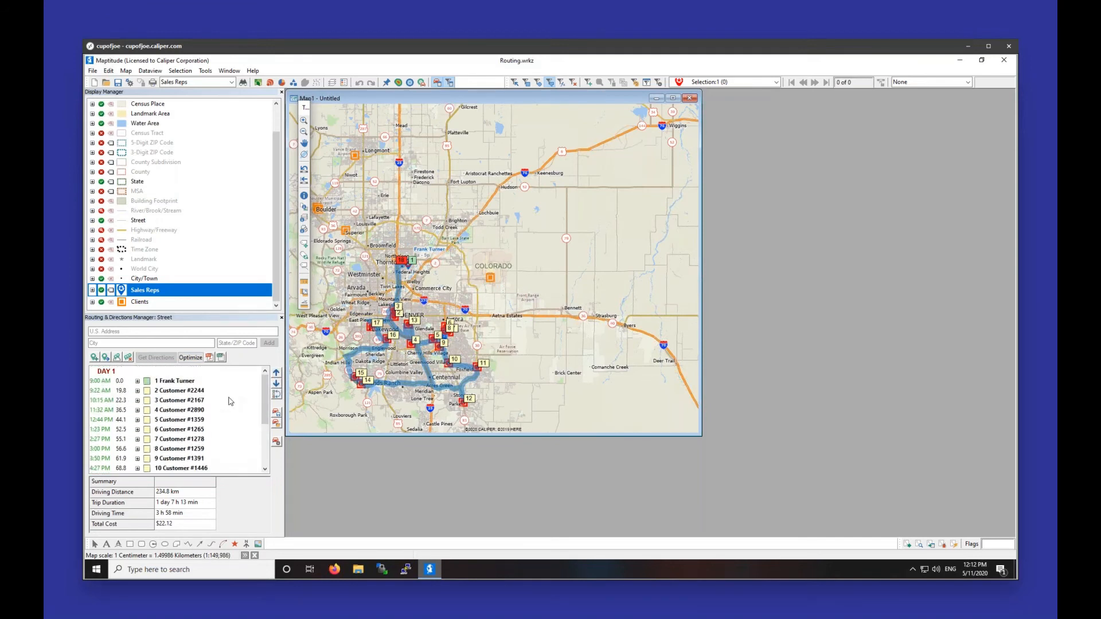
- Optimize the stop order again, reverse the order of the stops, and recalculate the directions
left_click(279, 394)
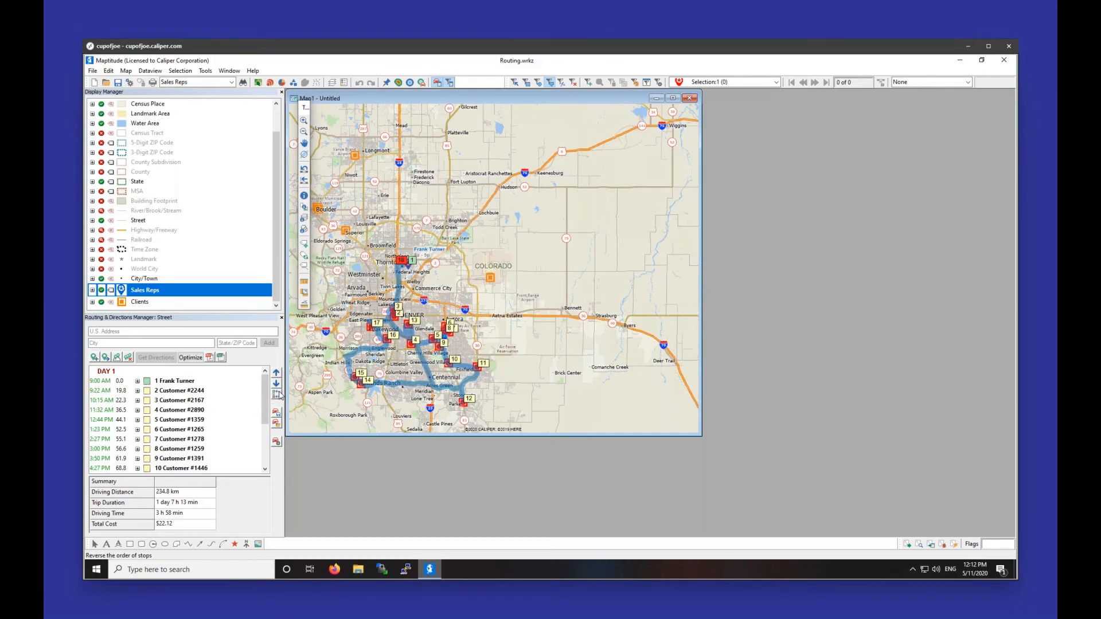
left_click(184, 359)
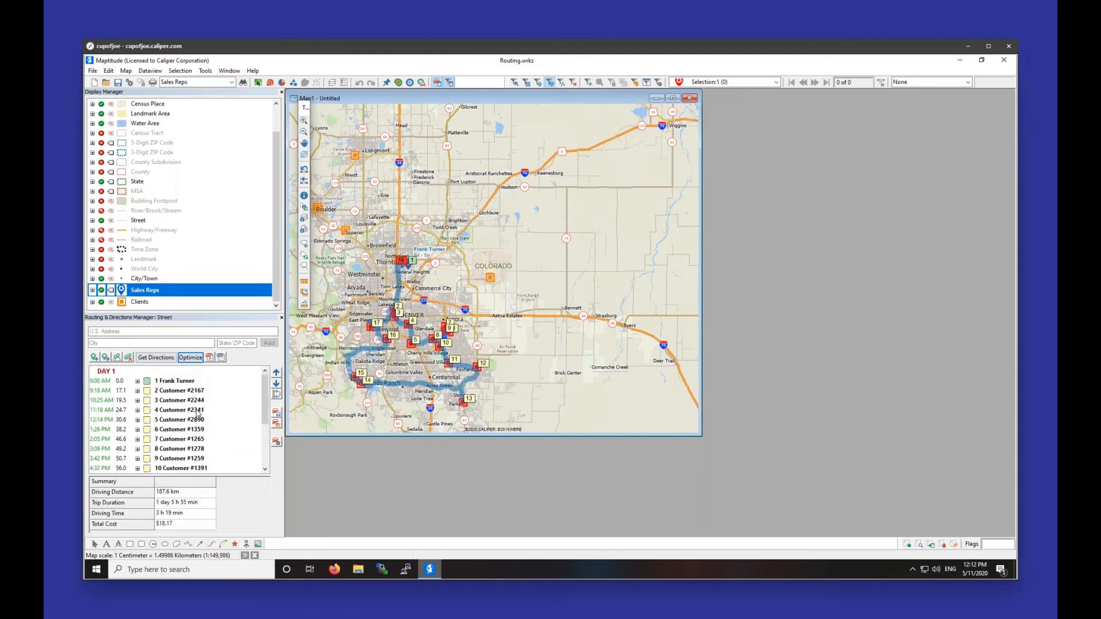
left_click(276, 394)
left_click(156, 357)
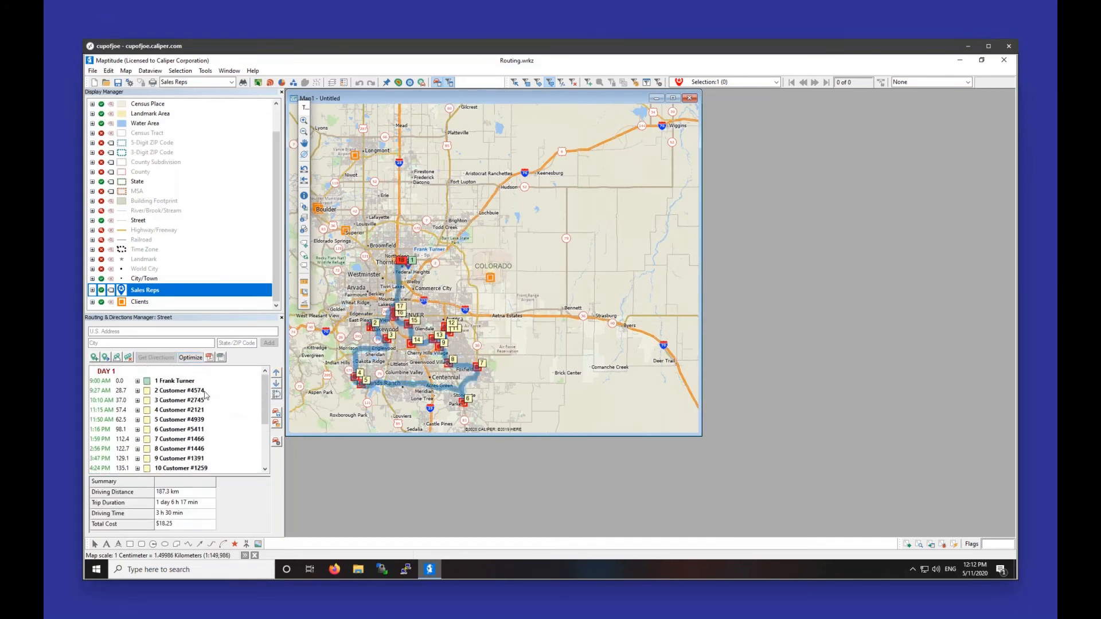
- Save the route as a route file named My Route in the Training folder
scroll(205, 396, "down", 3)
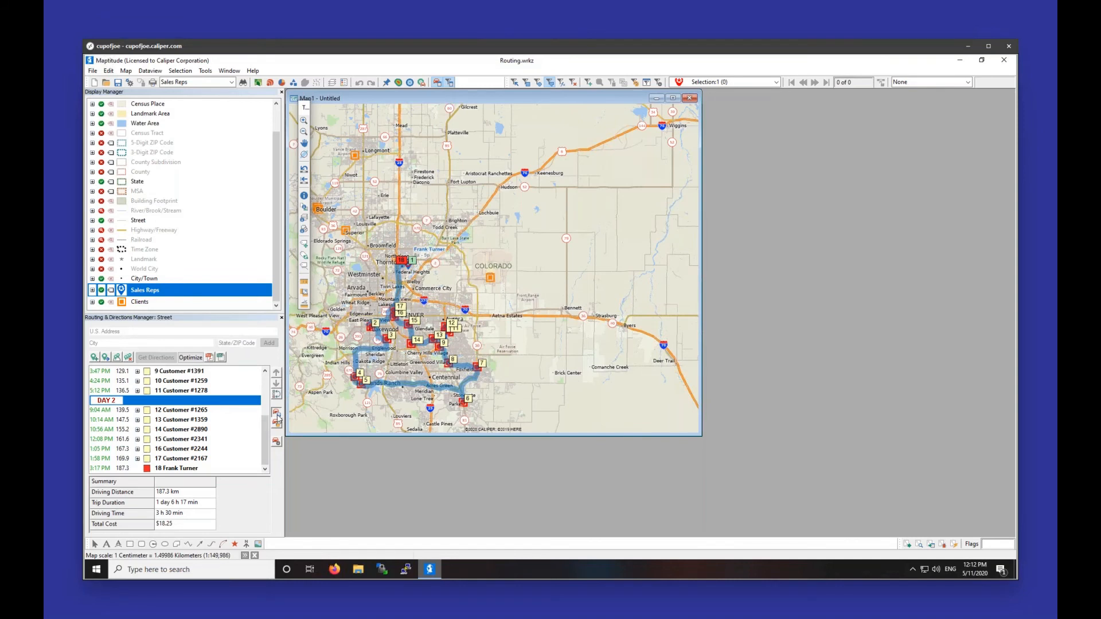
left_click(277, 418)
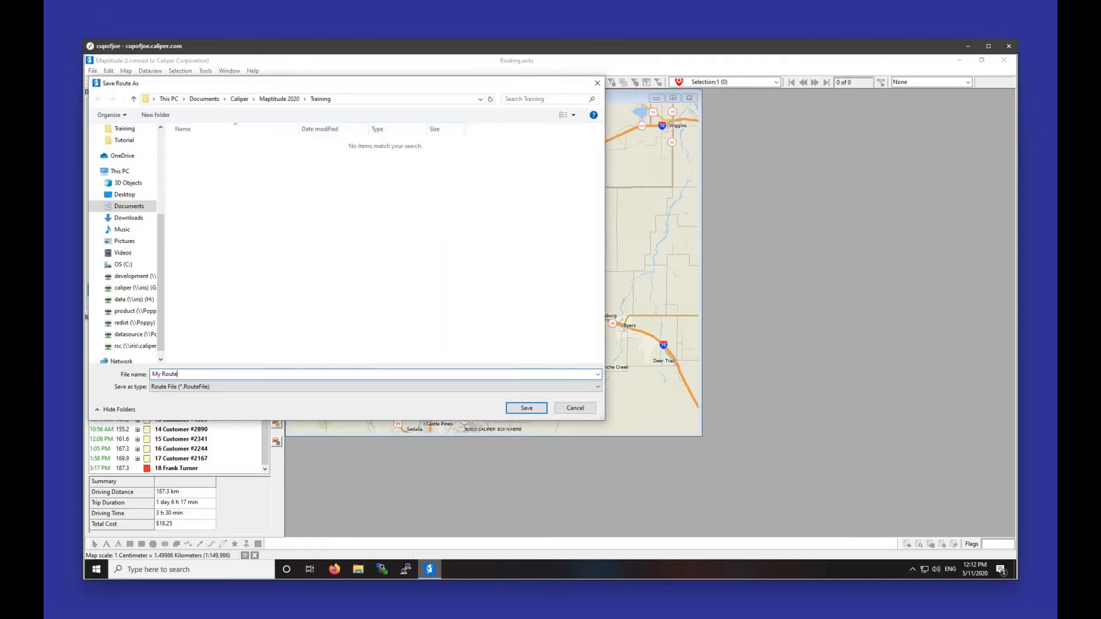
key("Return")
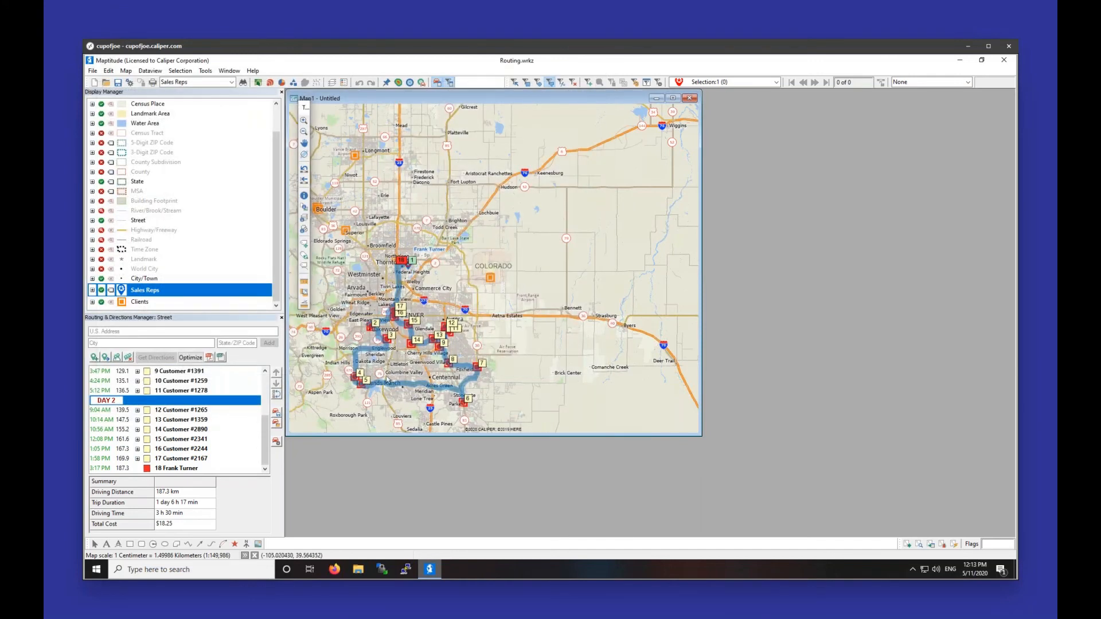
- Remove all routes and stops from the map, and clear the selected features in the Clients layer
left_click(129, 358)
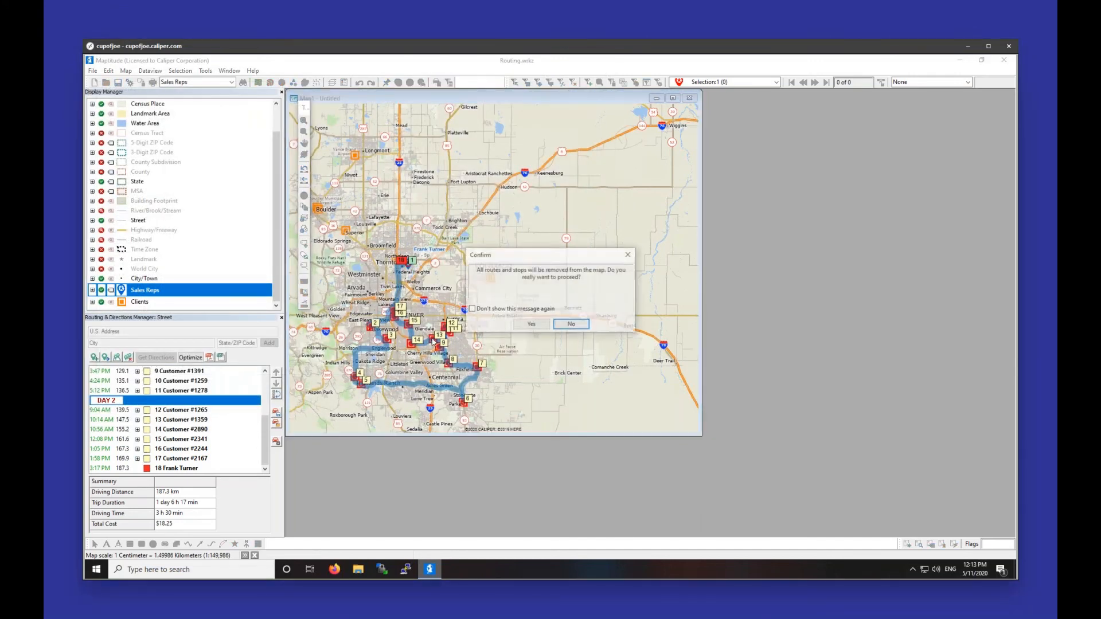
left_click(541, 328)
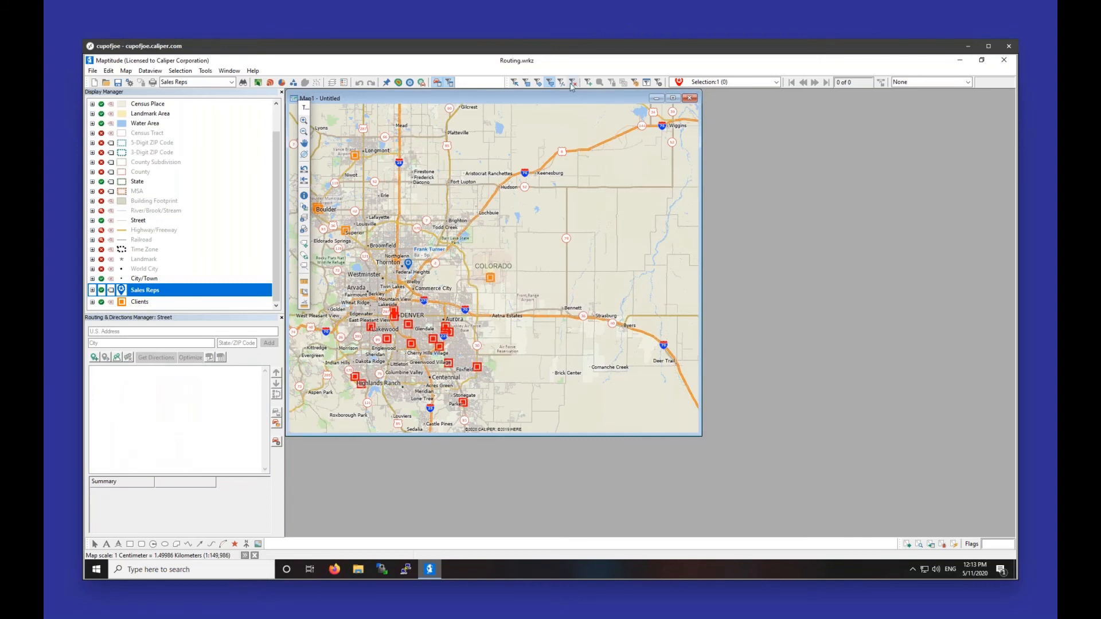
right_click(184, 302)
left_click(230, 305)
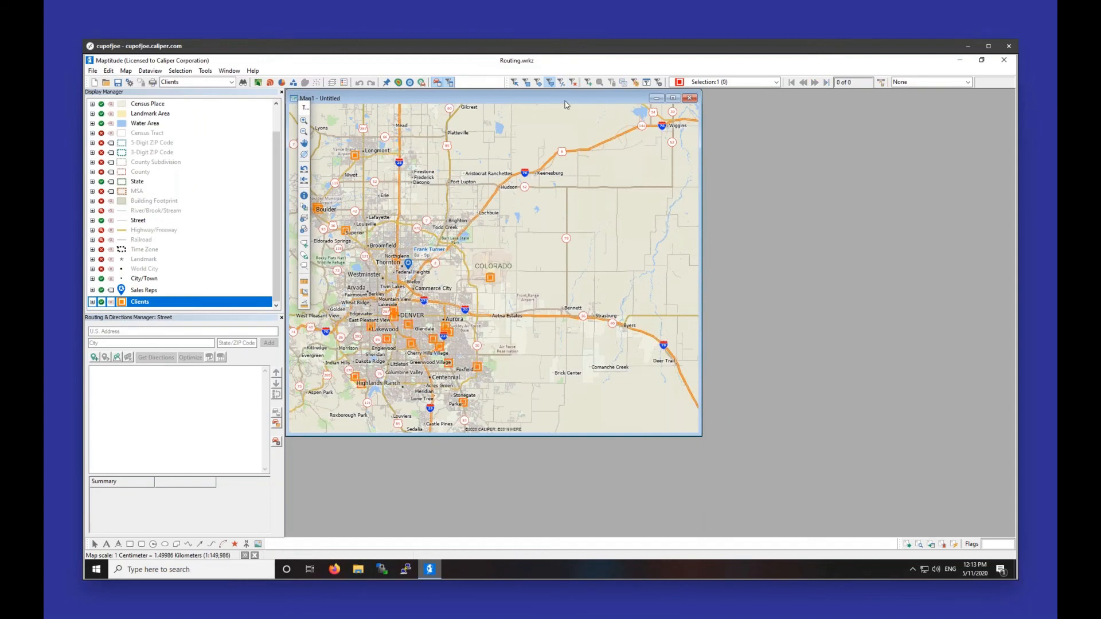
- Load the saved route file My Route.RouteFile from the Training folder onto the map
left_click(277, 428)
left_click(200, 147)
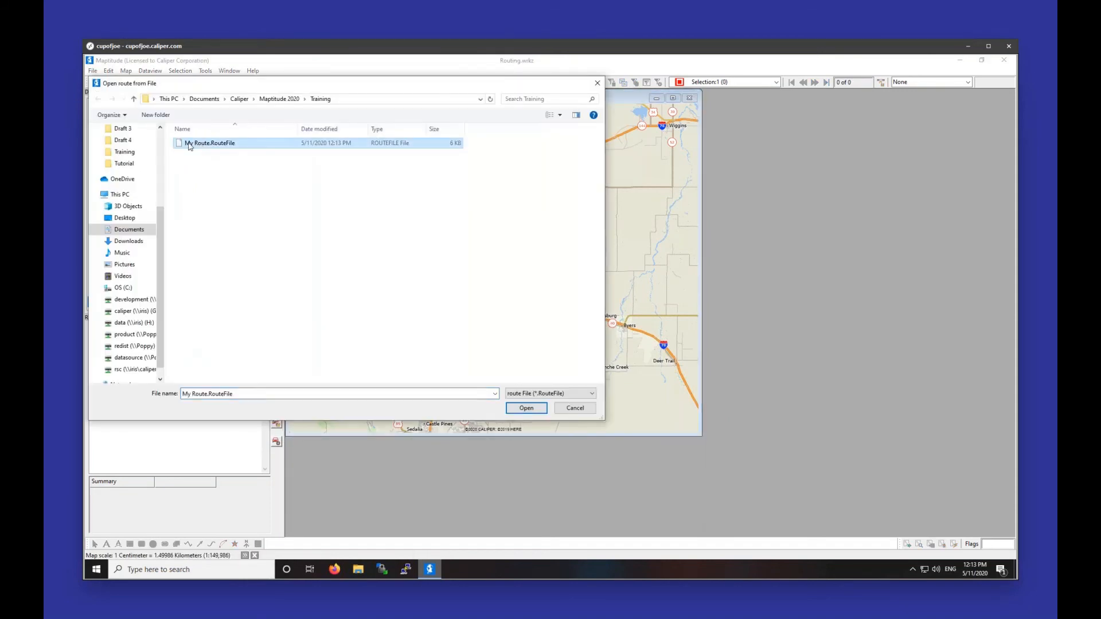
left_click(530, 412)
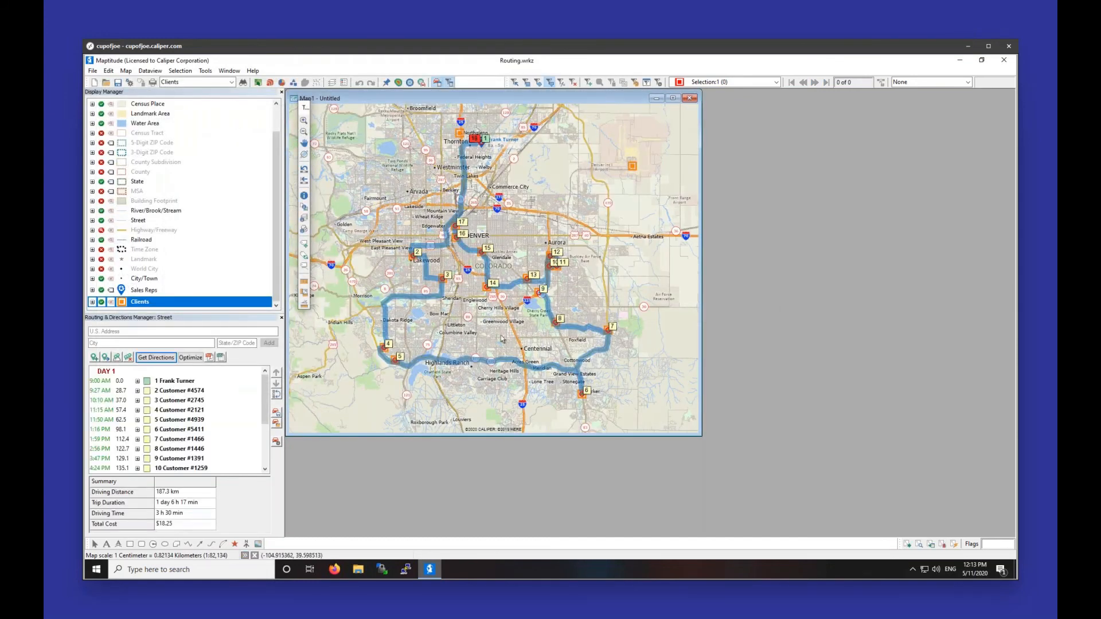
mouse_move(502, 339)
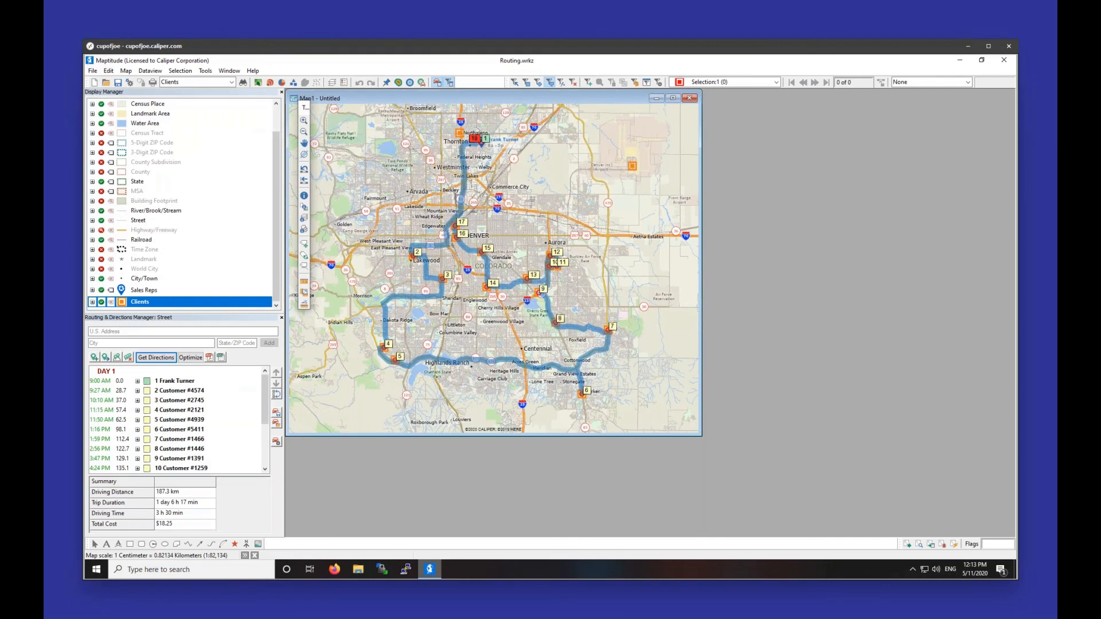
- Open the route options and examine the routing layer choices, the Shortest and Fastest route types, and the driving speed settings
left_click(276, 444)
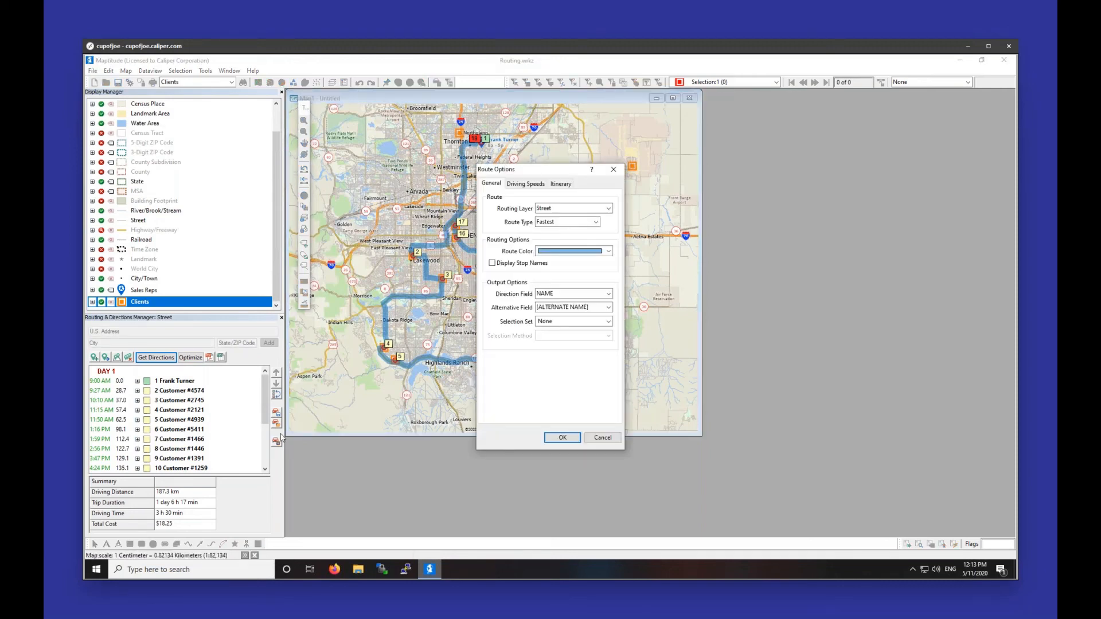
left_click(552, 209)
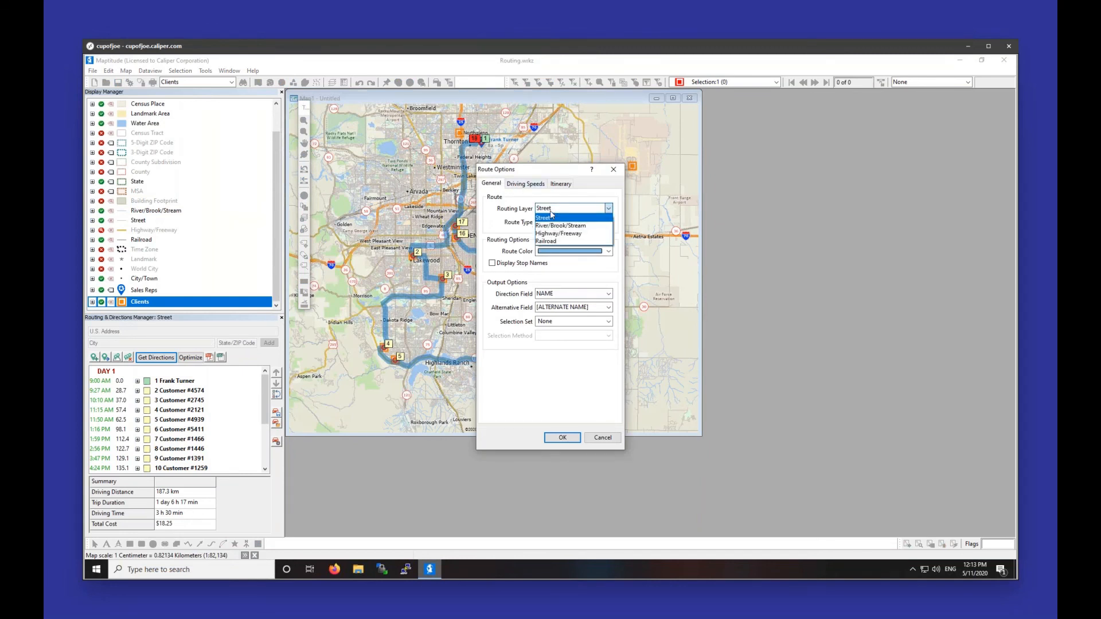
left_click(551, 215)
left_click(552, 211)
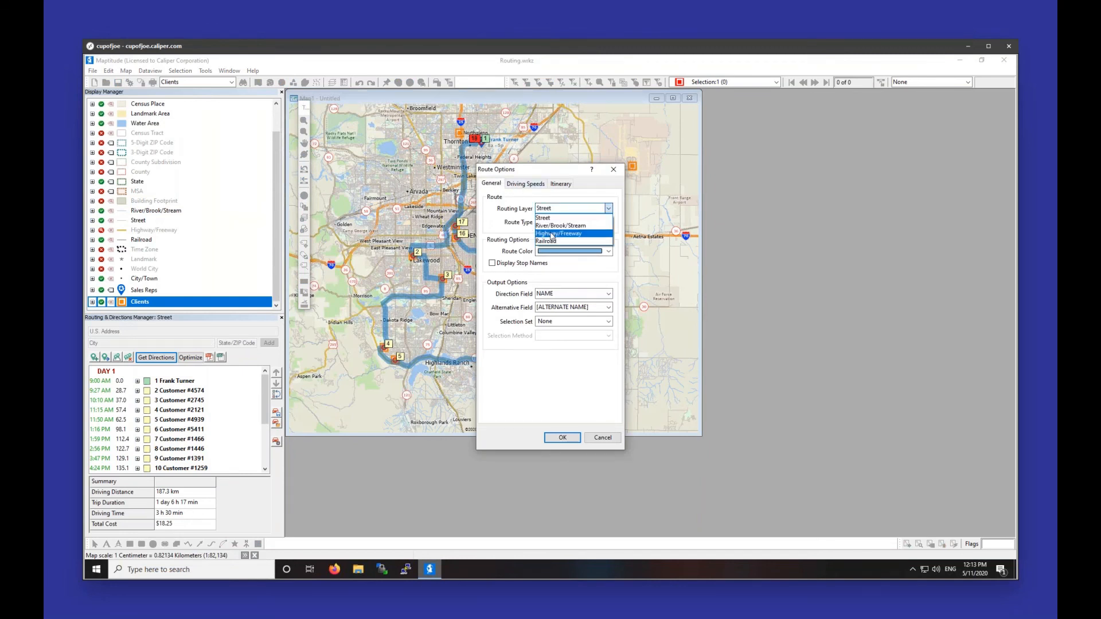
left_click(552, 211)
left_click(550, 223)
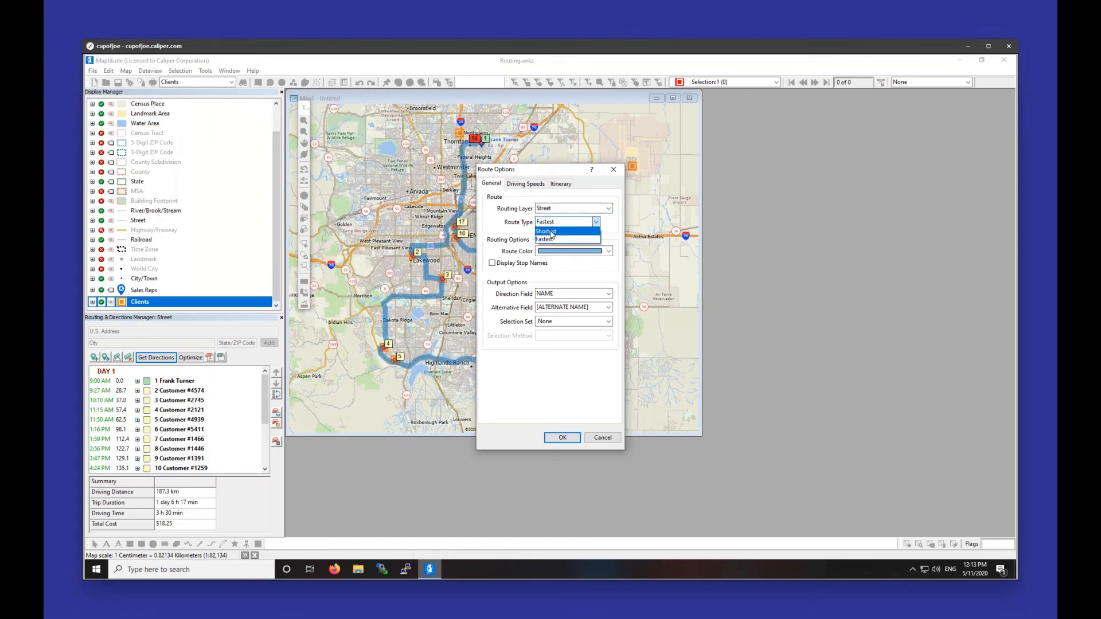
left_click(551, 226)
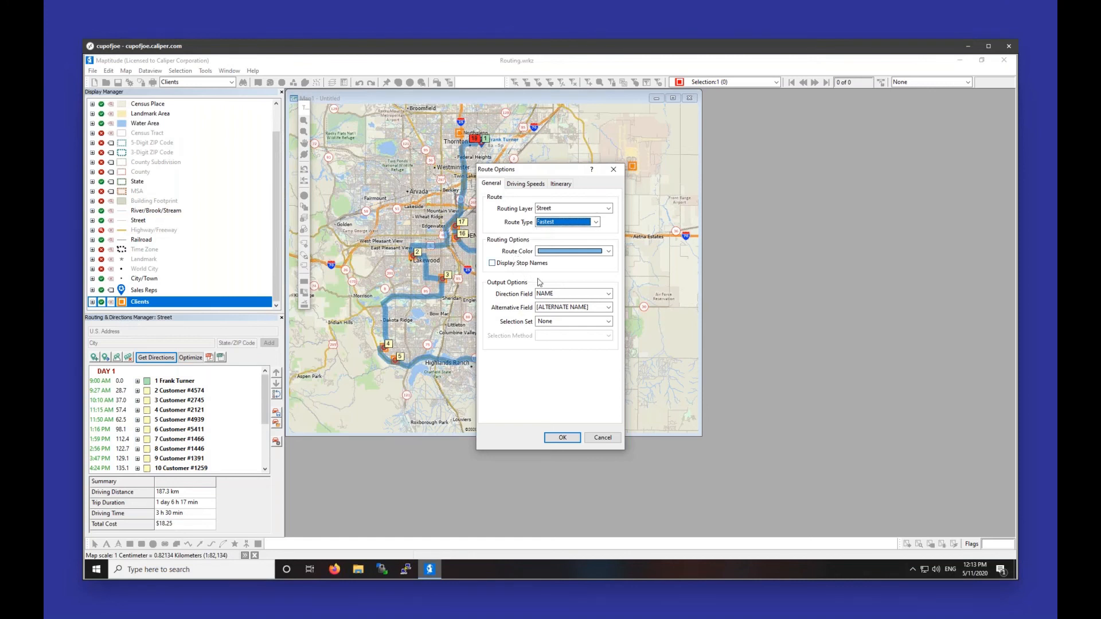
left_click(528, 184)
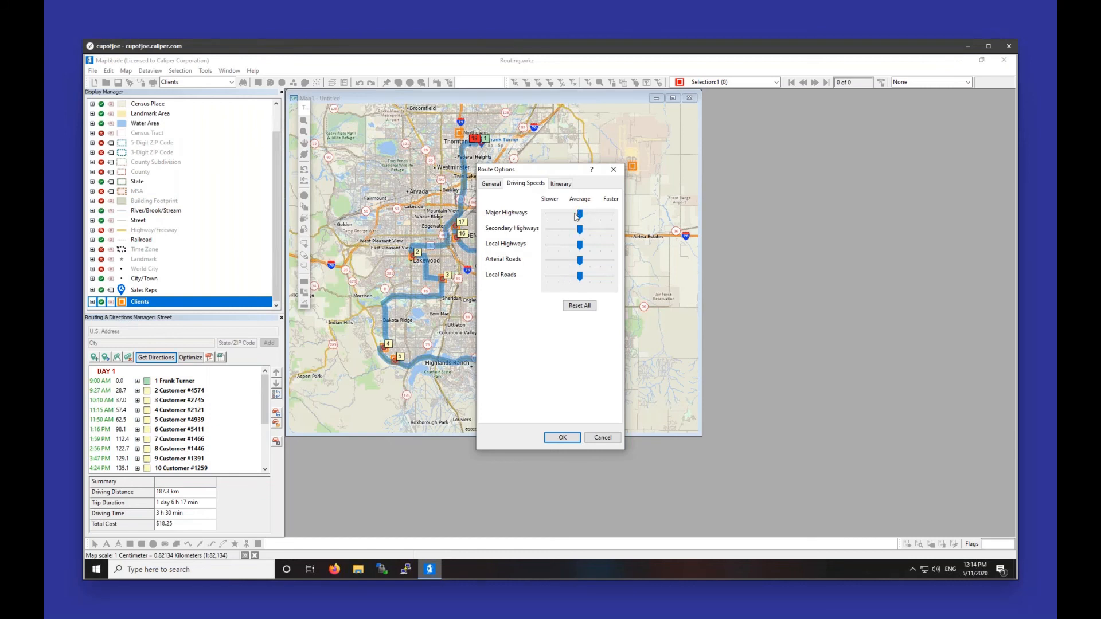
- Try out the Stay at each Stop and Automatic rest options in the itinerary settings, discard the changes, and look through the two-day stop list
left_click(561, 183)
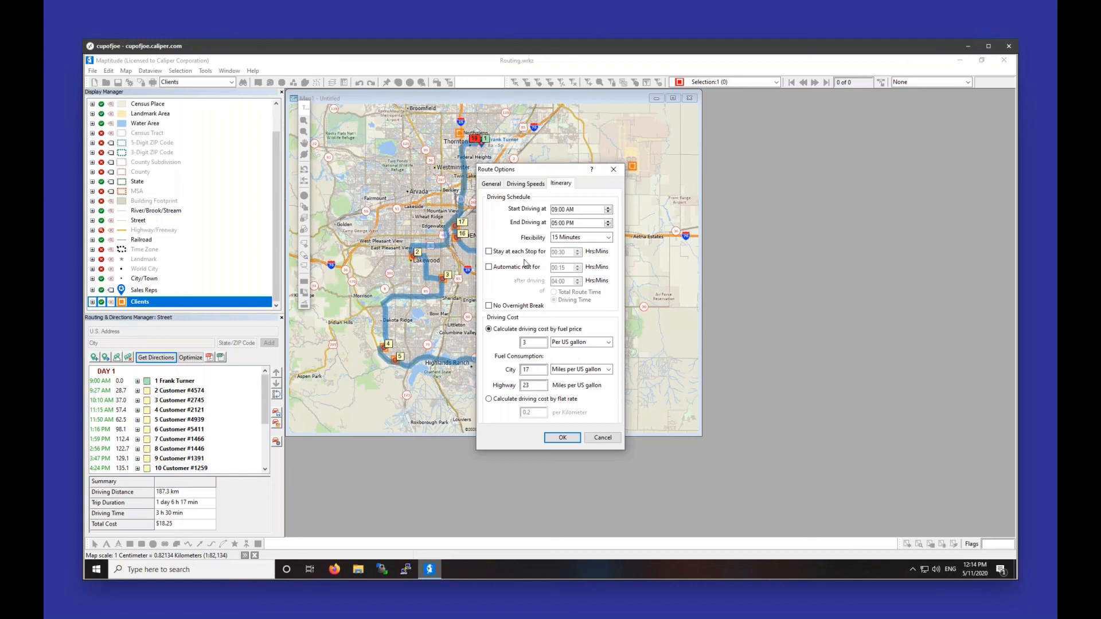
left_click(523, 252)
left_click(539, 254)
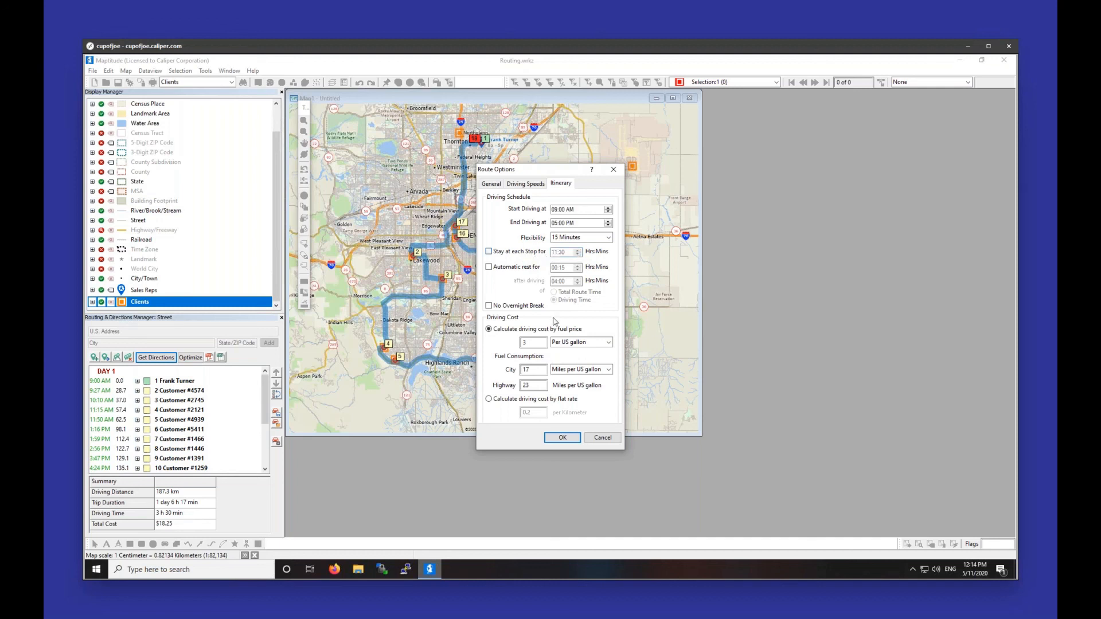
left_click(512, 268)
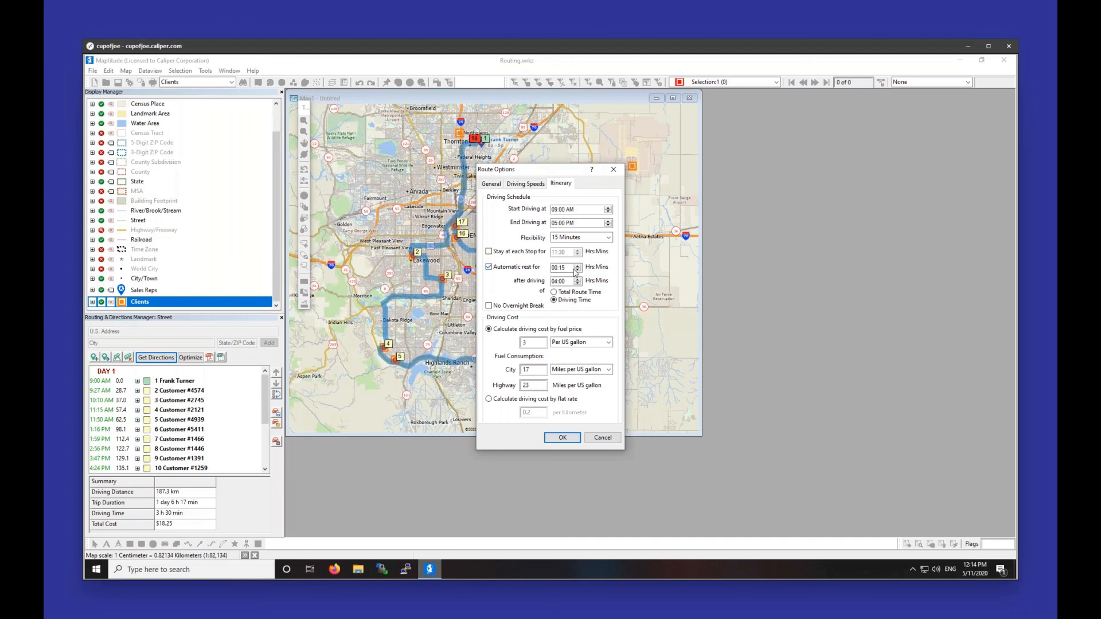
left_click(551, 268)
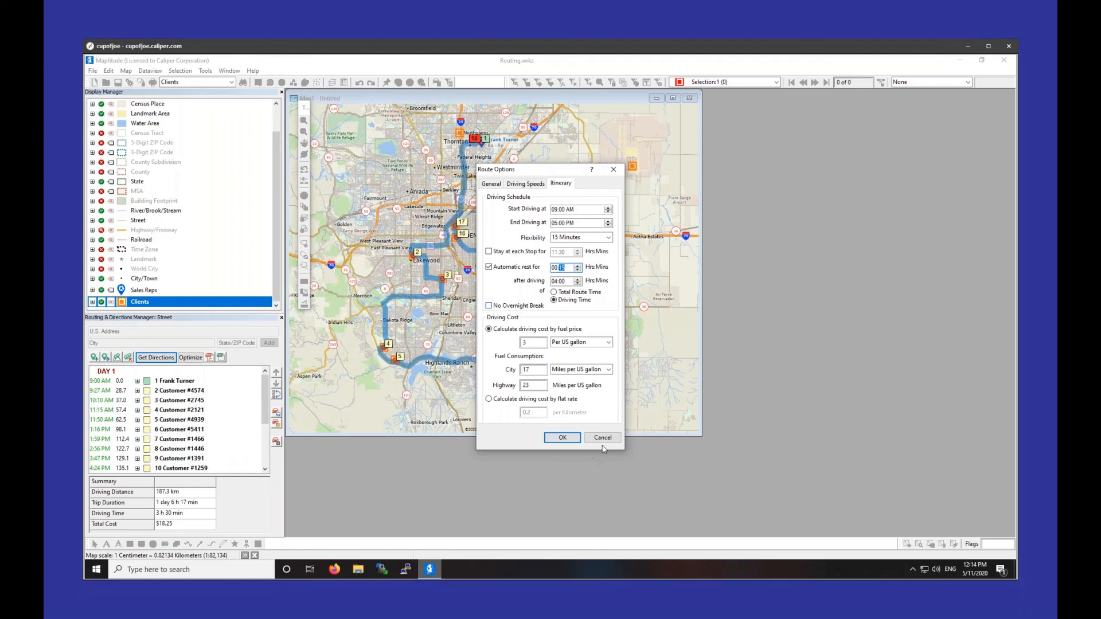
left_click(562, 437)
scroll(217, 425, "down", 3)
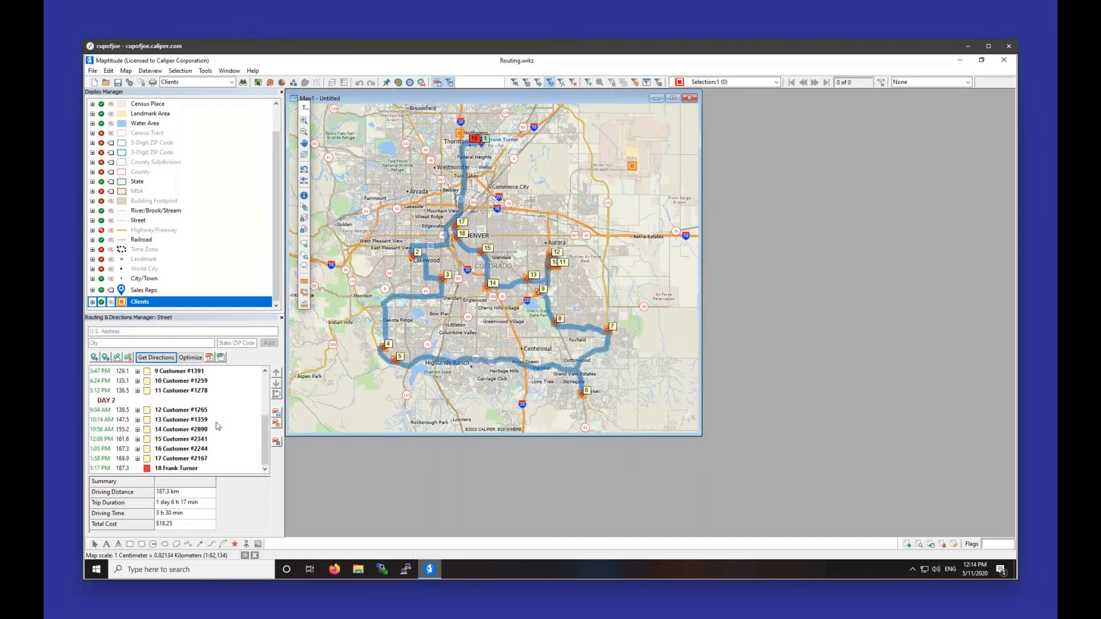
scroll(137, 404, "up", 2)
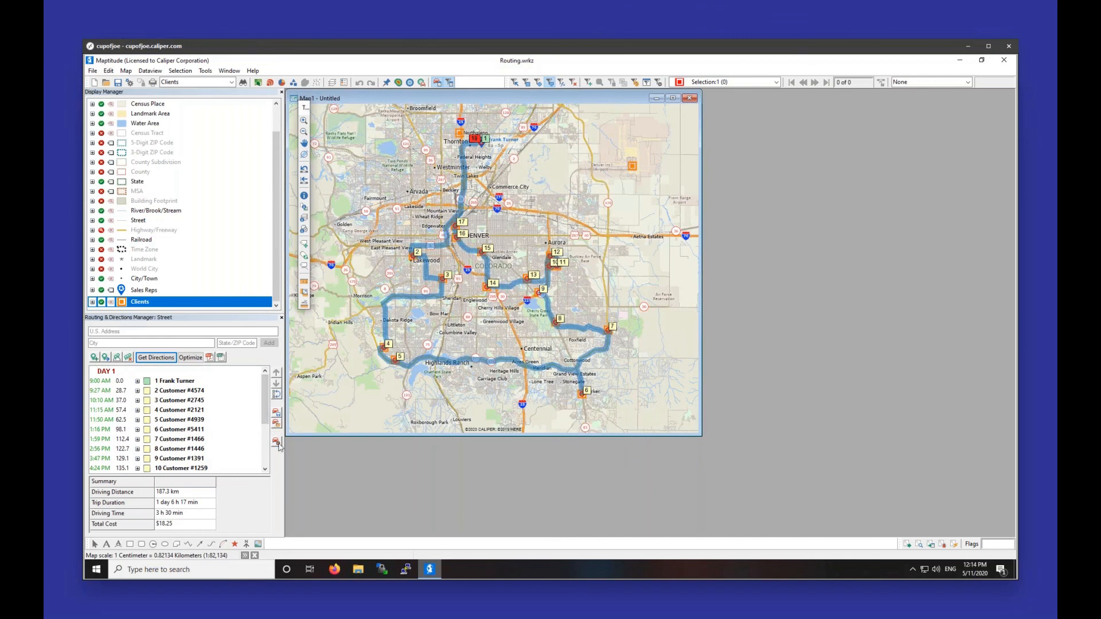
- Try calculating the driving cost by flat rate in the itinerary options, switch back to fuel price, and close the options without saving
left_click(276, 442)
left_click(560, 184)
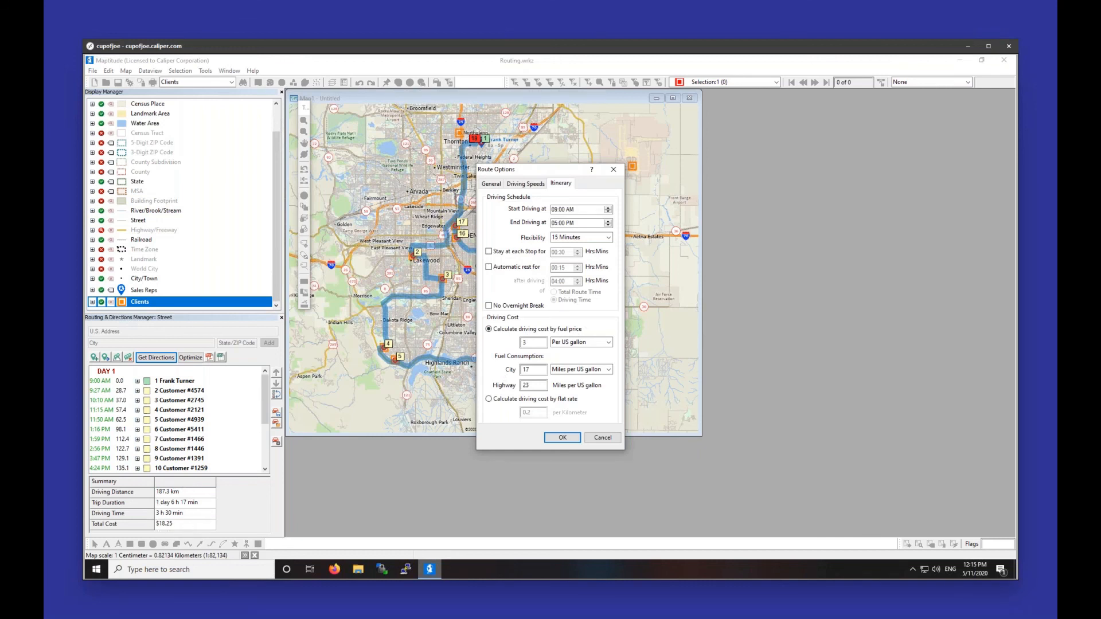
left_click(544, 400)
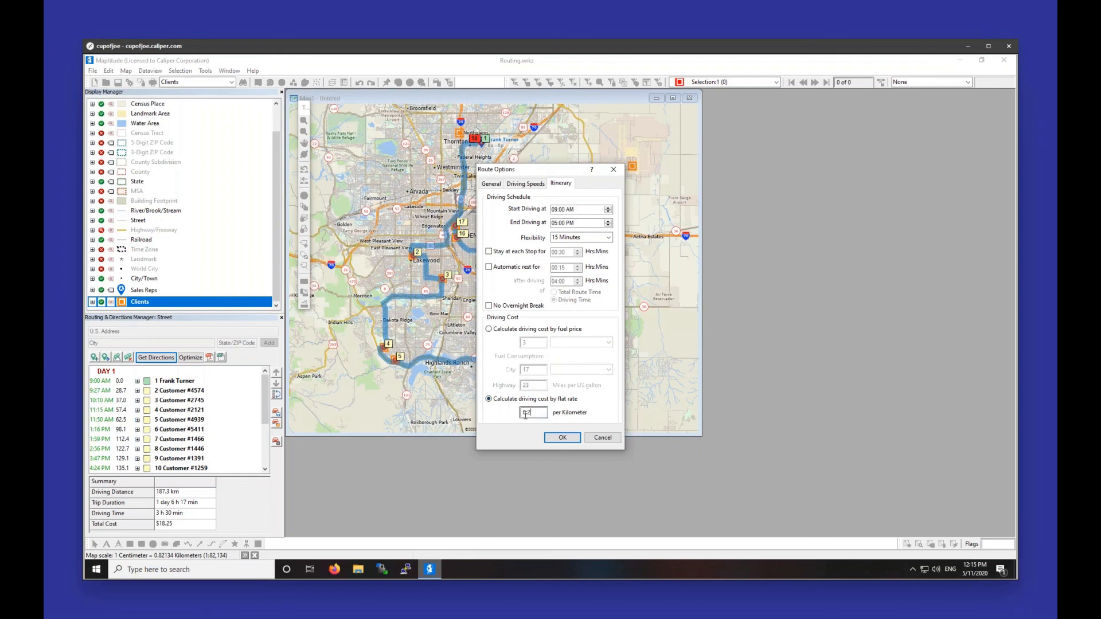
left_click_drag(536, 413, 515, 415)
left_click(517, 329)
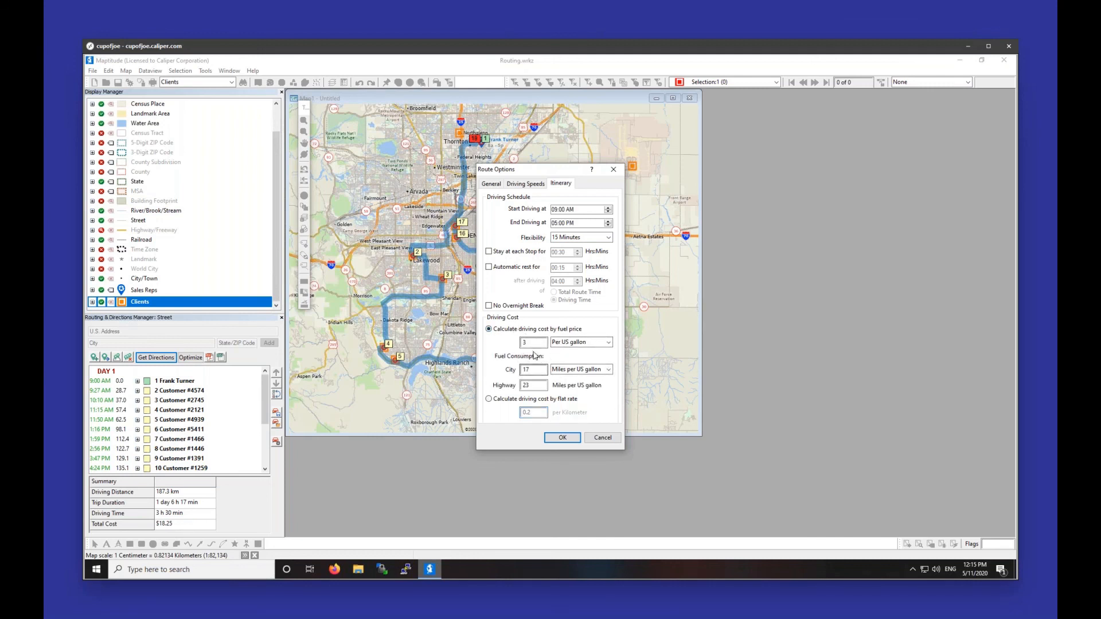
left_click(602, 442)
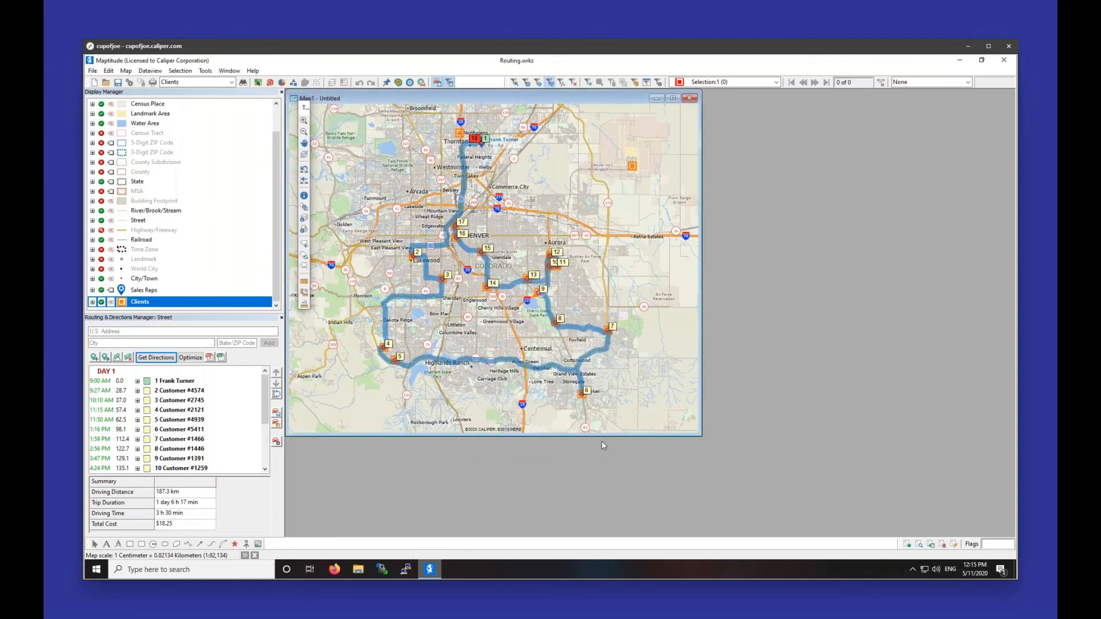